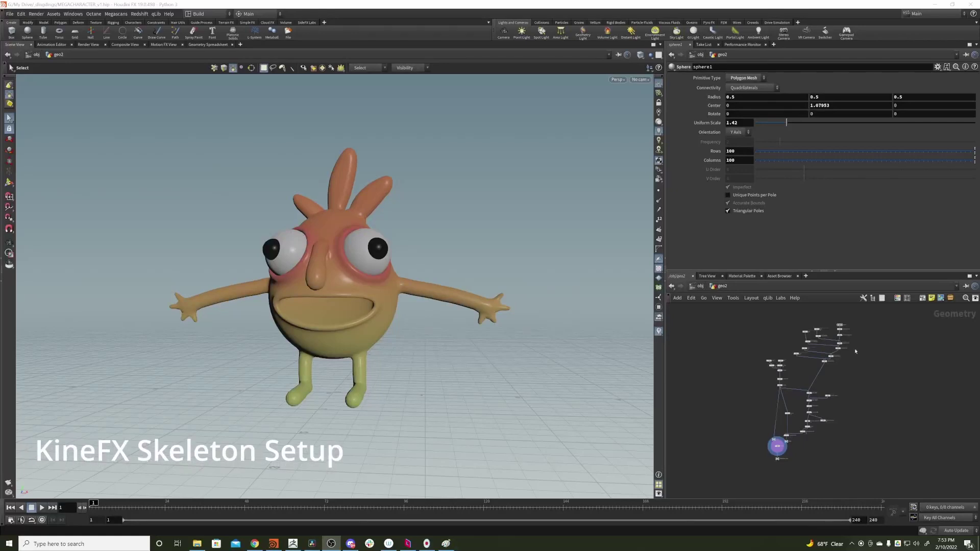
# Inspect the finished character's body, arms, legs and face from several angles.
pyautogui.keyDown('alt'); pyautogui.moveTo(420, 278); pyautogui.dragTo(256, 253); pyautogui.keyUp('alt')
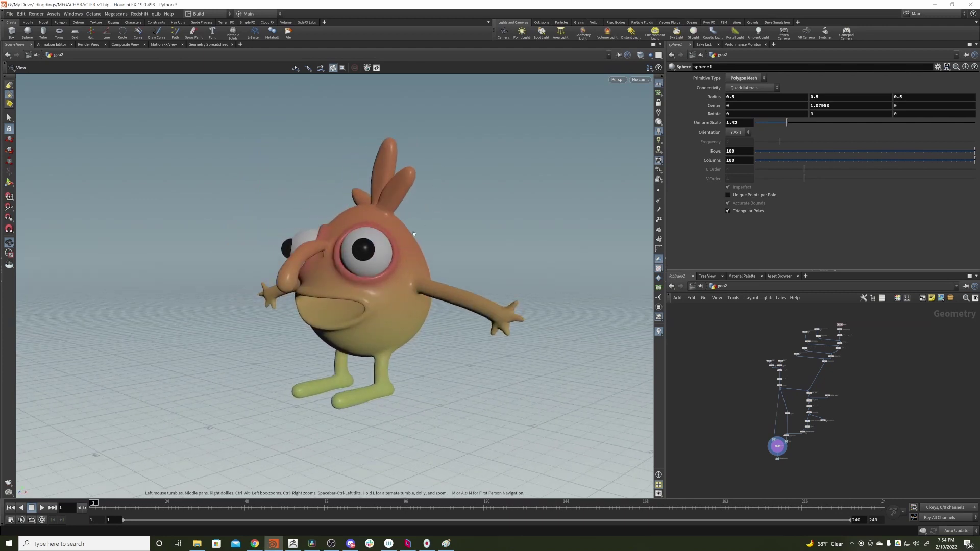
pyautogui.moveTo(437, 184); pyautogui.dragTo(450, 229)
pyautogui.press('s')
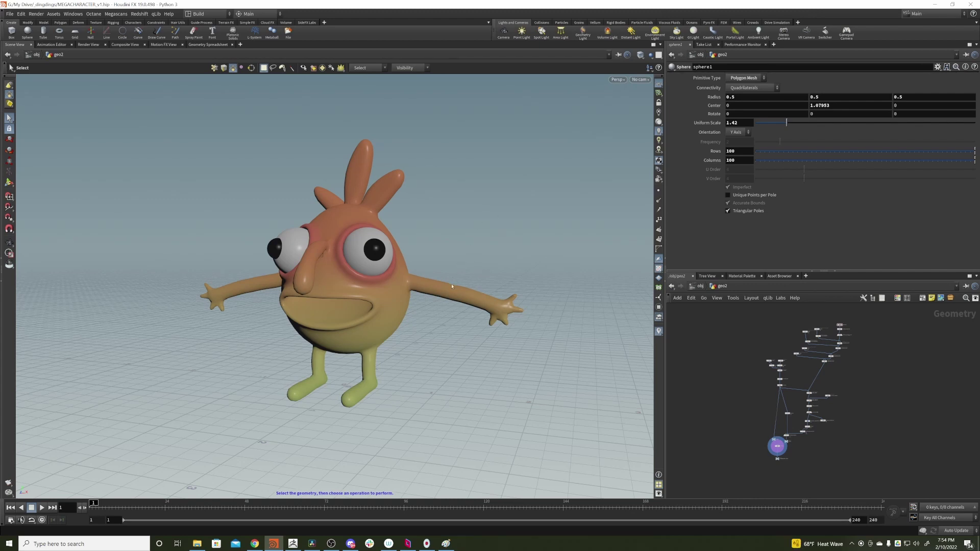
pyautogui.keyDown('alt'); pyautogui.moveTo(307, 281); pyautogui.dragTo(430, 250); pyautogui.keyUp('alt')
pyautogui.press('s')
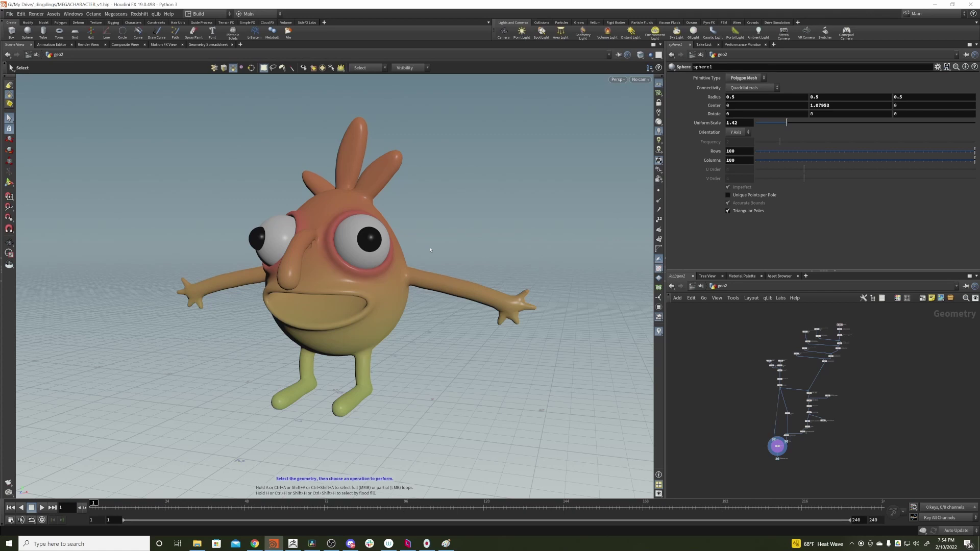
pyautogui.press('Escape')
pyautogui.moveTo(430, 250); pyautogui.dragTo(366, 231)
pyautogui.press('s')
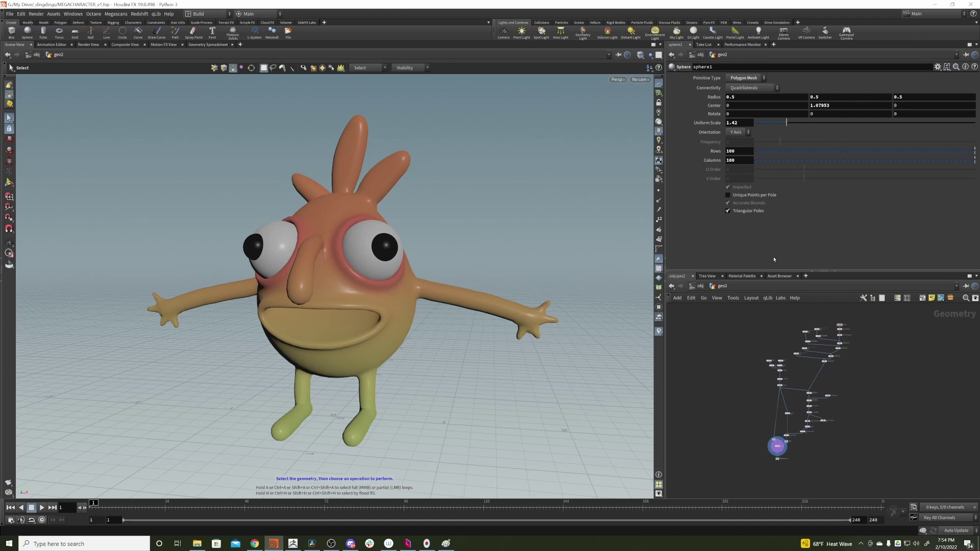
# Select the CHARACTER_OUT null at the end of the node network and make it the displayed node.
pyautogui.keyDown('alt'); pyautogui.moveTo(760, 479); pyautogui.dragTo(897, 433, button='right'); pyautogui.keyUp('alt')
pyautogui.keyDown('alt'); pyautogui.moveTo(899, 444); pyautogui.dragTo(838, 402, button='middle'); pyautogui.keyUp('alt')
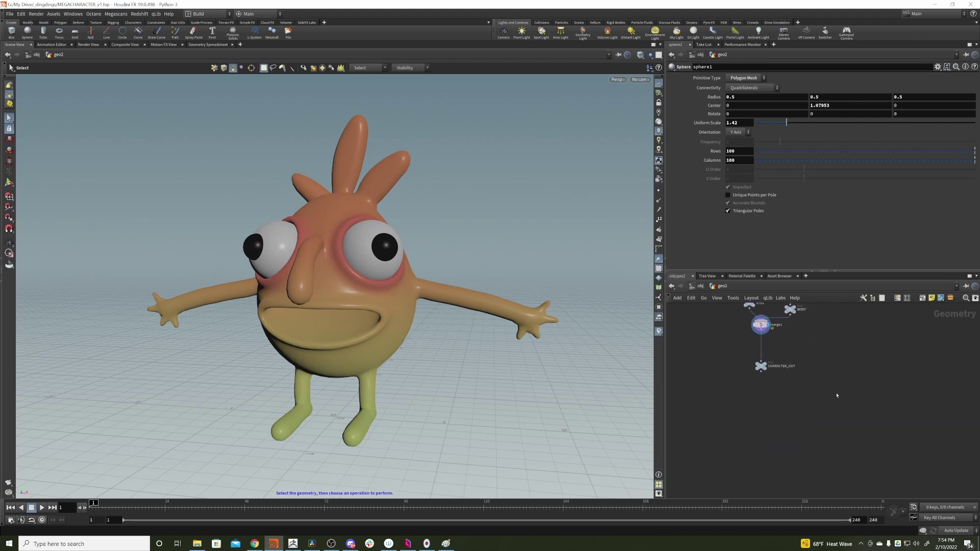
pyautogui.moveTo(807, 341); pyautogui.dragTo(776, 403, button='right')
pyautogui.click(724, 389)
pyautogui.click(806, 319)
pyautogui.moveTo(830, 418); pyautogui.dragTo(822, 408, button='middle')
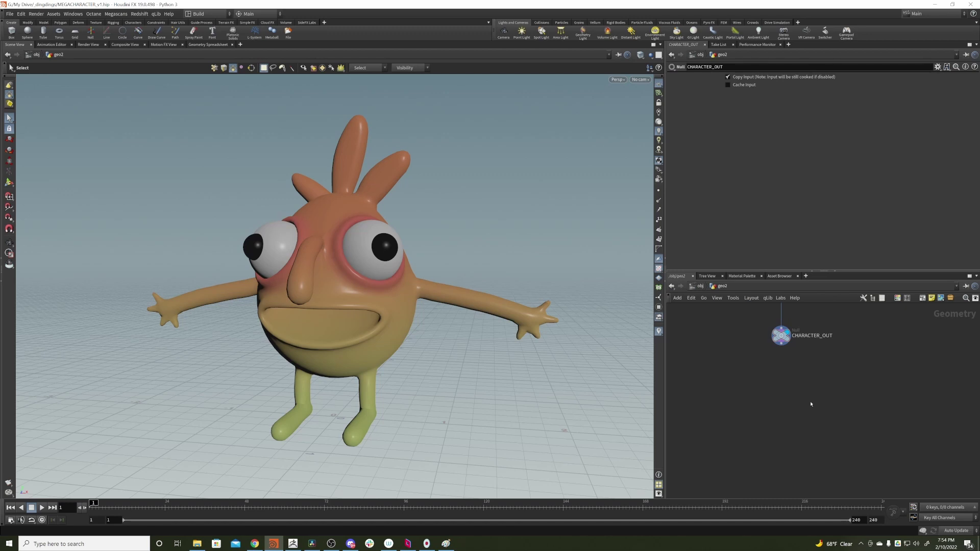
# Add a Skeleton node connected to the output of CHARACTER_OUT.
pyautogui.press('Tab')
pyautogui.write('skeleton')
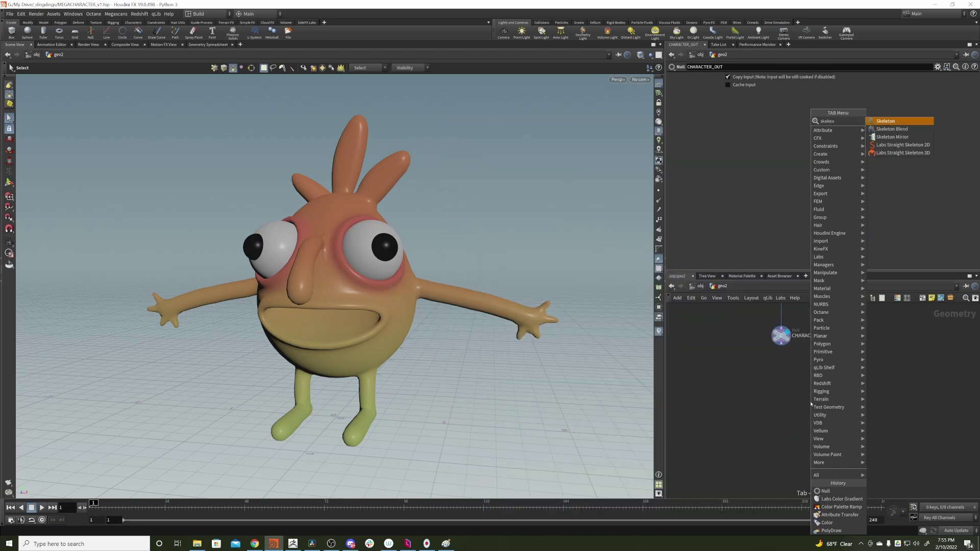
pyautogui.press('Return')
pyautogui.press('Return')
pyautogui.click(811, 401)
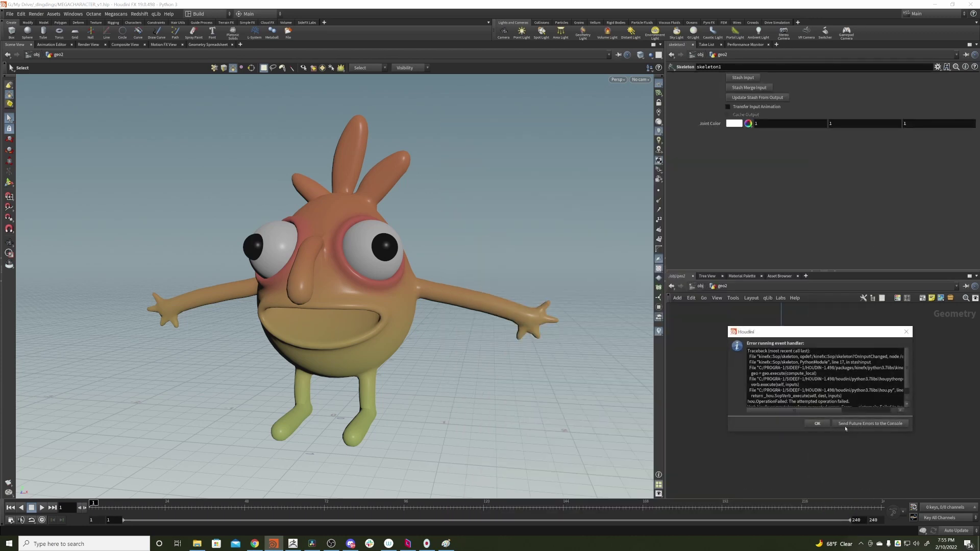
pyautogui.click(858, 426)
pyautogui.click(859, 433)
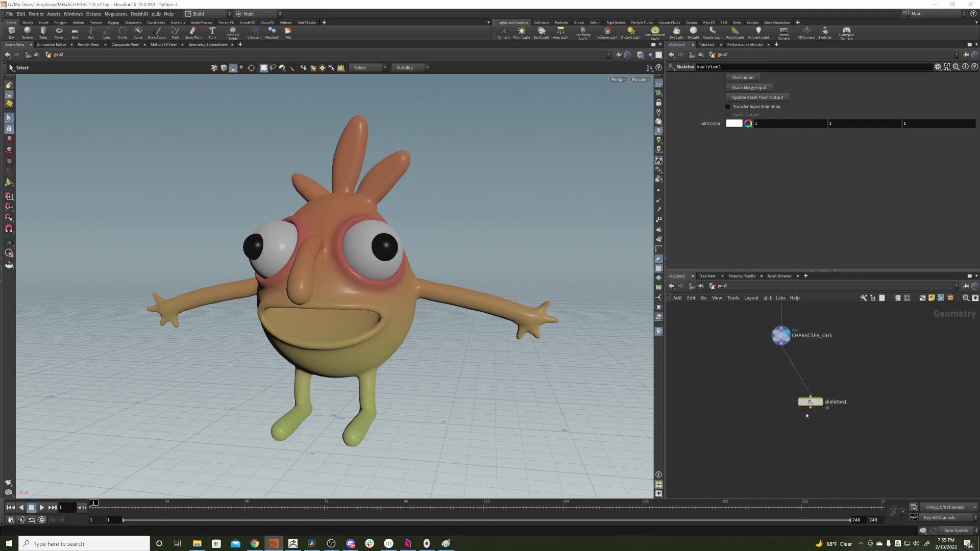
# Align the Skeleton node directly below CHARACTER_OUT, display it, and template CHARACTER_OUT as a wireframe reference.
pyautogui.moveTo(810, 401); pyautogui.dragTo(782, 391)
pyautogui.click(797, 390)
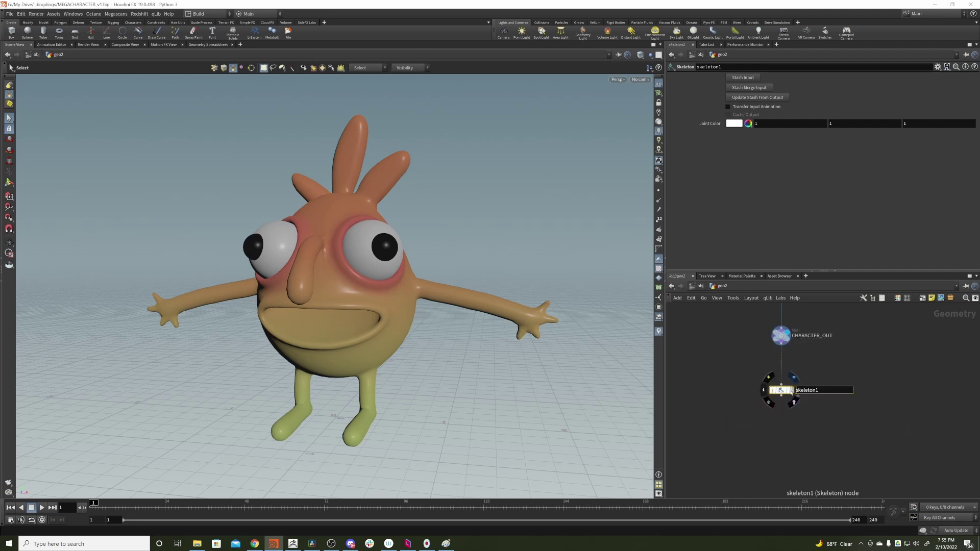
pyautogui.click(791, 390)
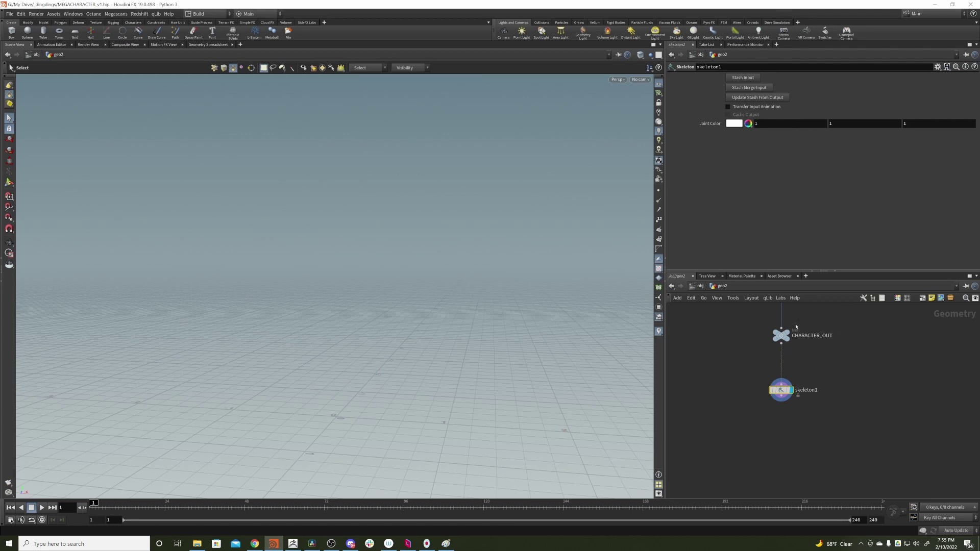
pyautogui.click(795, 334)
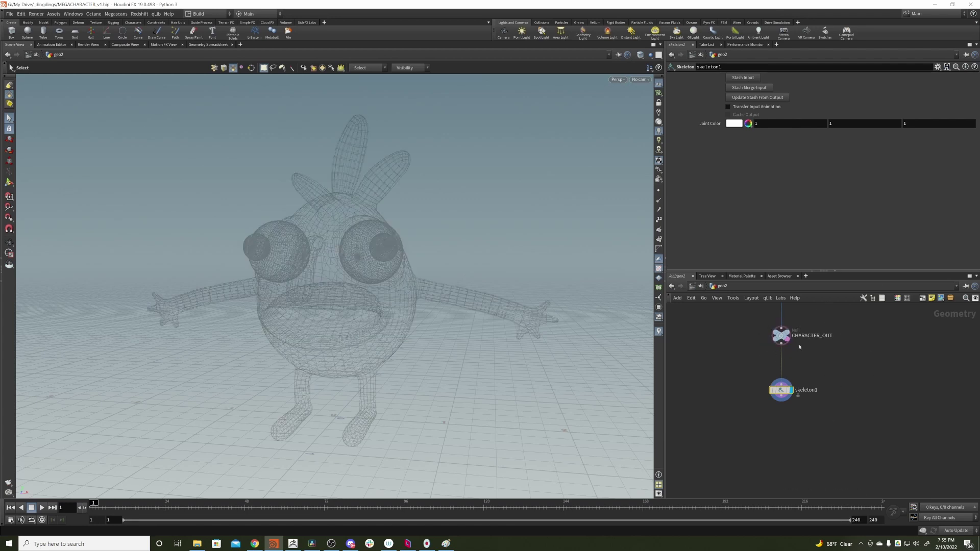
# Draw a joint chain from the bottom centre of the body to the top of the character's left leg and its knee.
pyautogui.keyDown('alt'); pyautogui.moveTo(327, 342); pyautogui.dragTo(345, 310); pyautogui.keyUp('alt')
pyautogui.press('Escape')
pyautogui.keyDown('alt'); pyautogui.moveTo(344, 310); pyautogui.dragTo(376, 274, button='middle'); pyautogui.keyUp('alt')
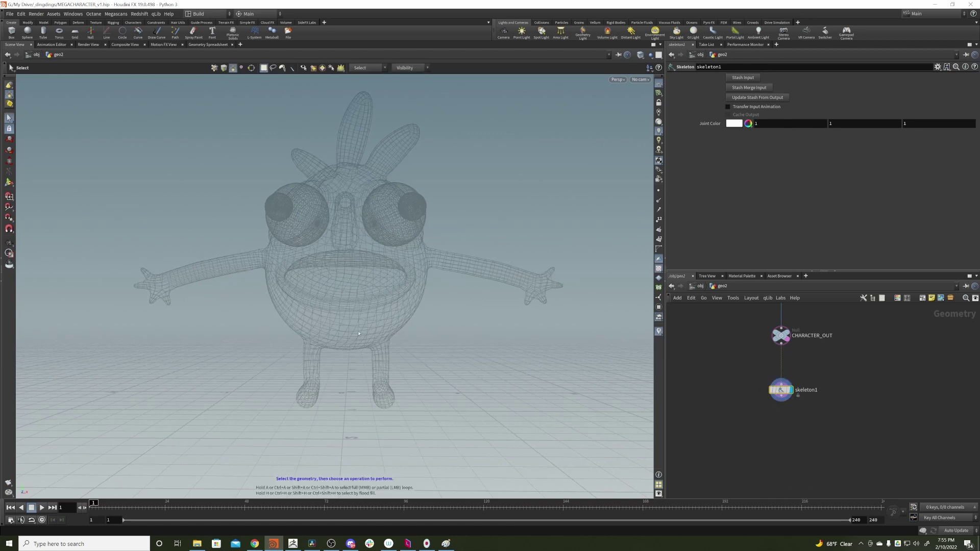
pyautogui.press('Return')
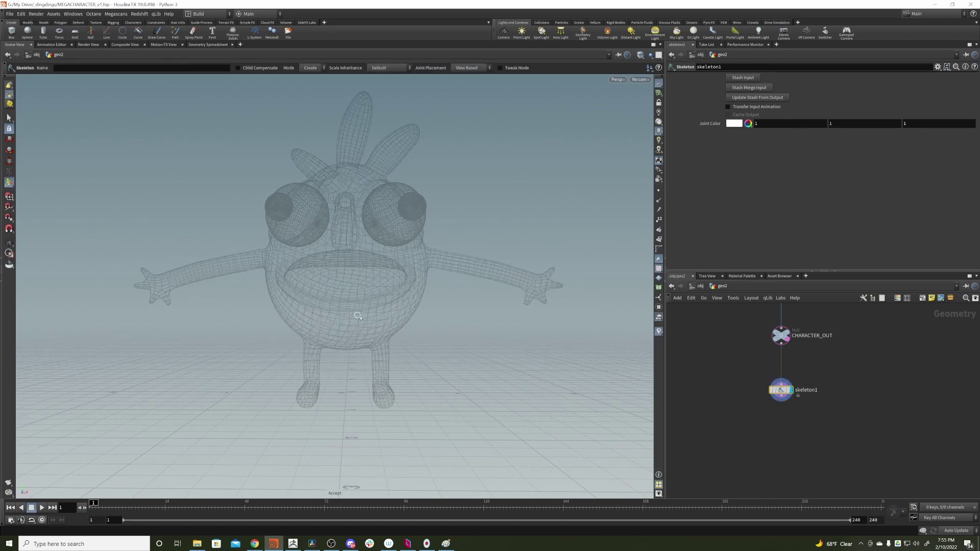
pyautogui.moveTo(367, 317)
pyautogui.keyDown('alt'); pyautogui.mouseDown()
pyautogui.moveTo(308, 329)
pyautogui.moveTo(372, 328)
pyautogui.moveTo(354, 324)
pyautogui.moveTo(345, 337)
pyautogui.mouseUp(); pyautogui.keyUp('alt')
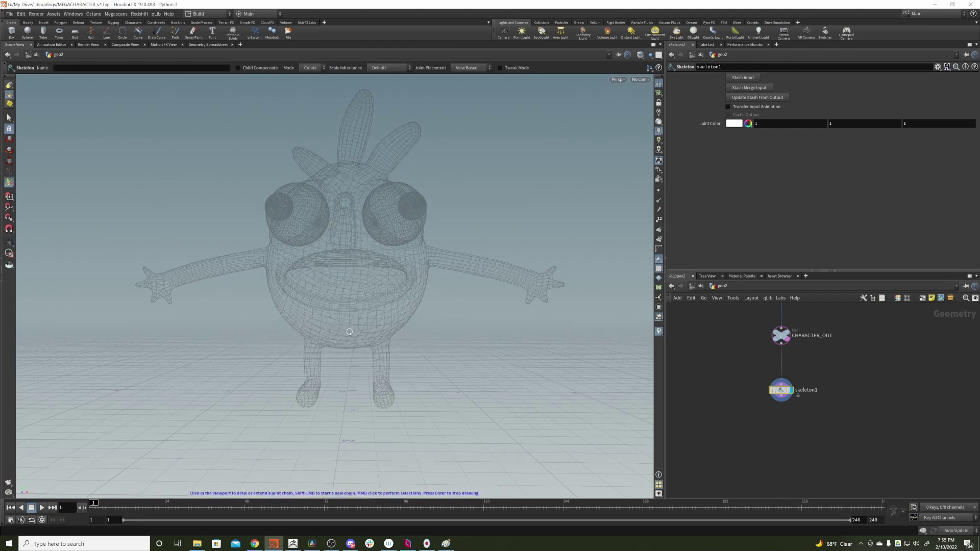
pyautogui.click(348, 332)
pyautogui.click(379, 341)
pyautogui.click(381, 367)
# Extend the left leg chain in side view with joints at the heel, the front of the foot and the toe end.
pyautogui.press('Escape')
pyautogui.moveTo(380, 353); pyautogui.dragTo(413, 386)
pyautogui.press('Return')
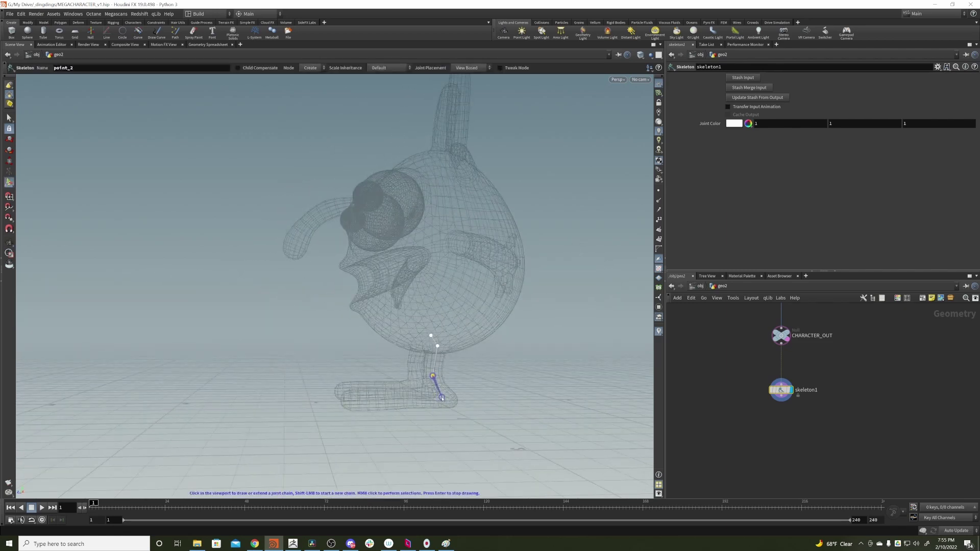
pyautogui.click(442, 398)
pyautogui.click(378, 399)
pyautogui.click(347, 402)
# Check from the front and side that the joint chain sits inside the left leg and foot.
pyautogui.keyDown('alt'); pyautogui.moveTo(335, 404); pyautogui.dragTo(402, 373); pyautogui.keyUp('alt')
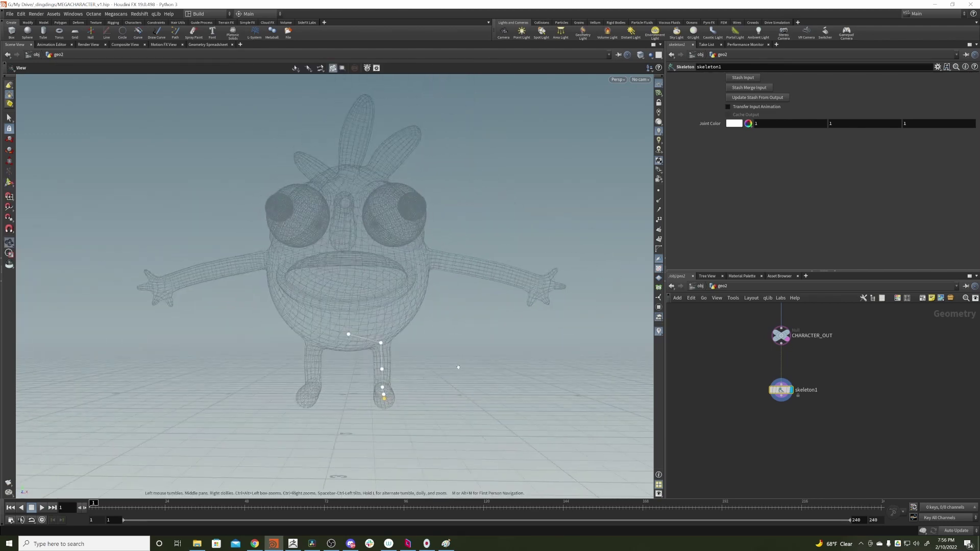
pyautogui.scroll(3, 364, 339)
pyautogui.moveTo(515, 332); pyautogui.dragTo(421, 330)
pyautogui.press('Return')
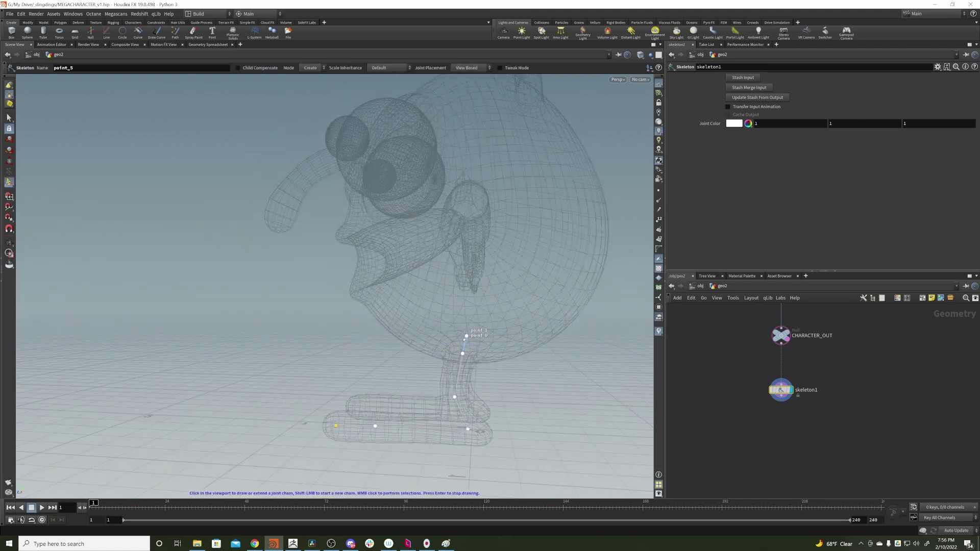
pyautogui.press('Escape')
pyautogui.moveTo(428, 358); pyautogui.dragTo(544, 359)
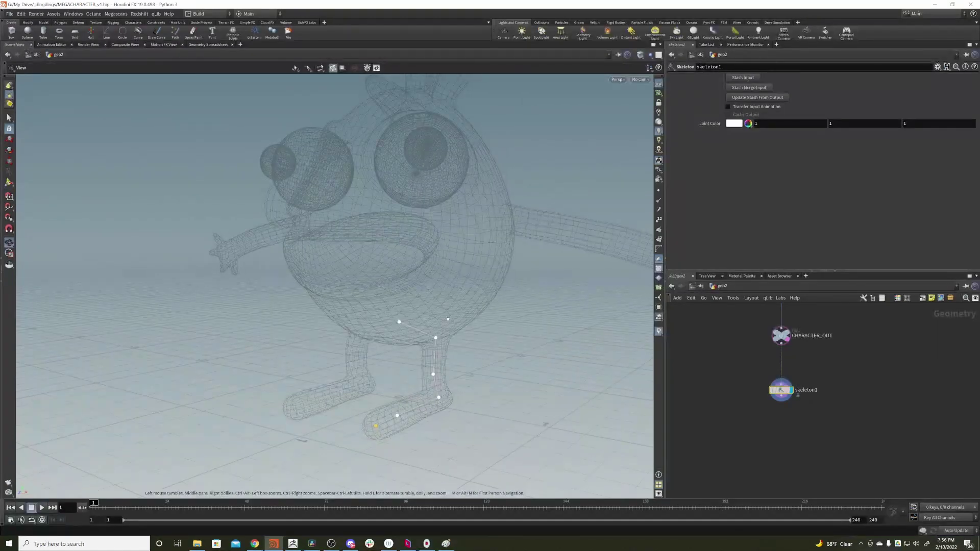
pyautogui.press('Return')
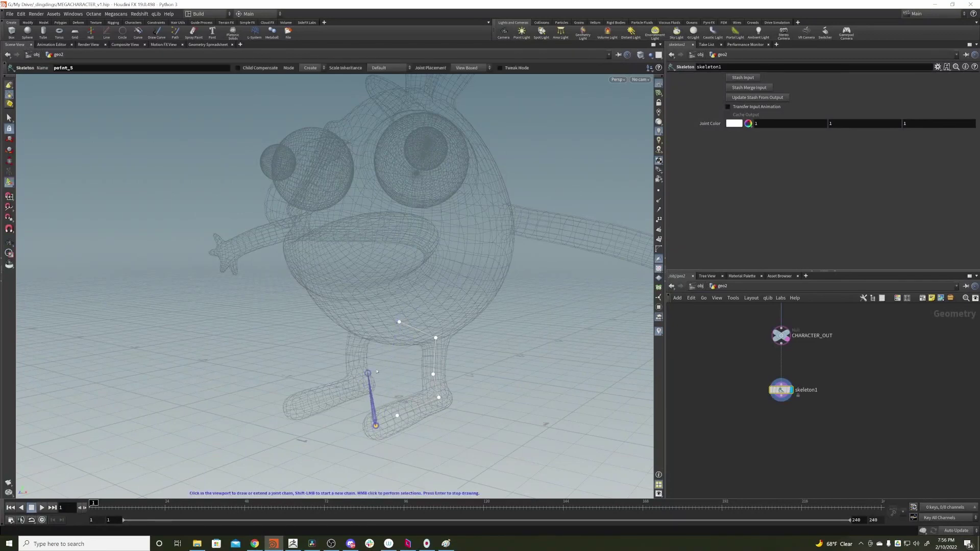
pyautogui.keyDown('alt'); pyautogui.moveTo(403, 315); pyautogui.dragTo(456, 320); pyautogui.keyUp('alt')
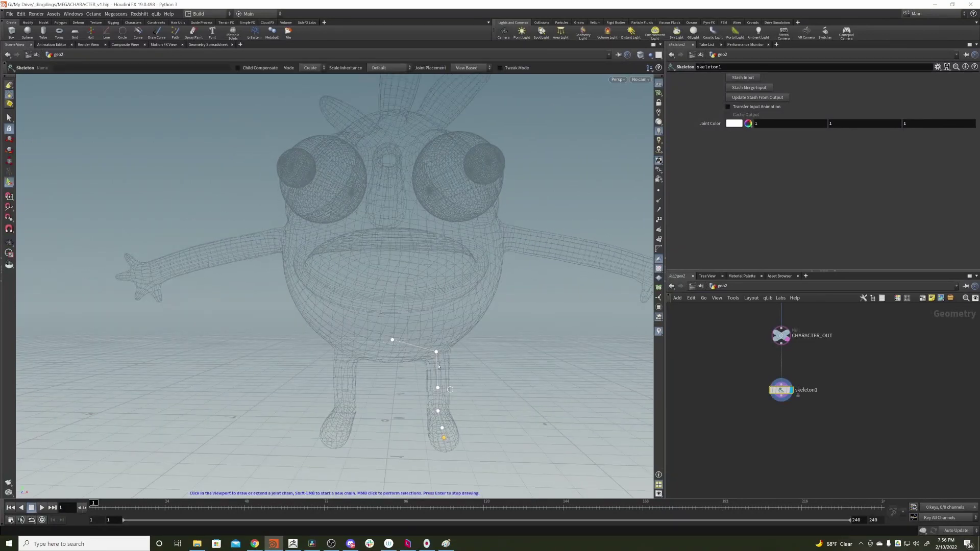
# Name the root joint hip and the joint at the top of the left leg leg_L.
pyautogui.click(393, 340)
pyautogui.click(392, 341)
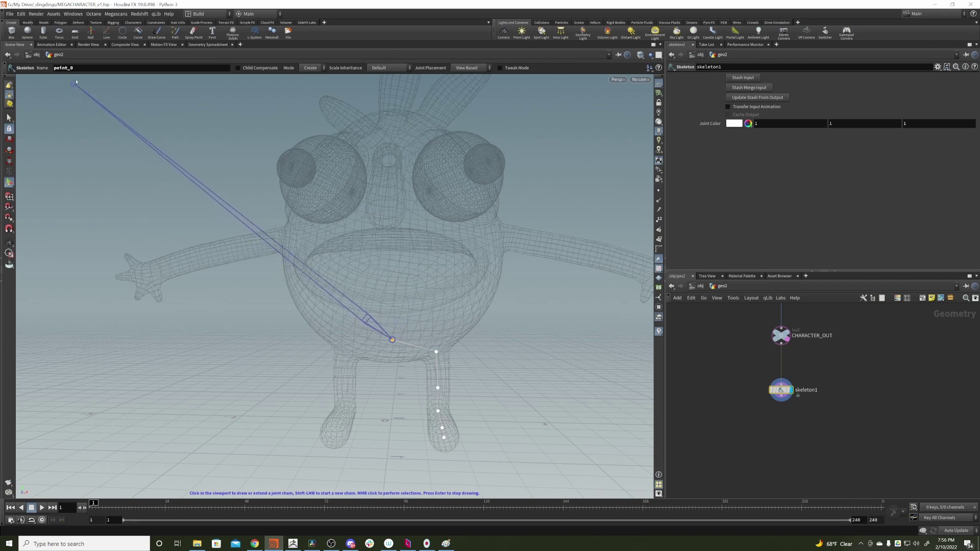
pyautogui.moveTo(77, 68); pyautogui.dragTo(2, 60)
pyautogui.write('hip')
pyautogui.press('Return')
pyautogui.click(436, 351)
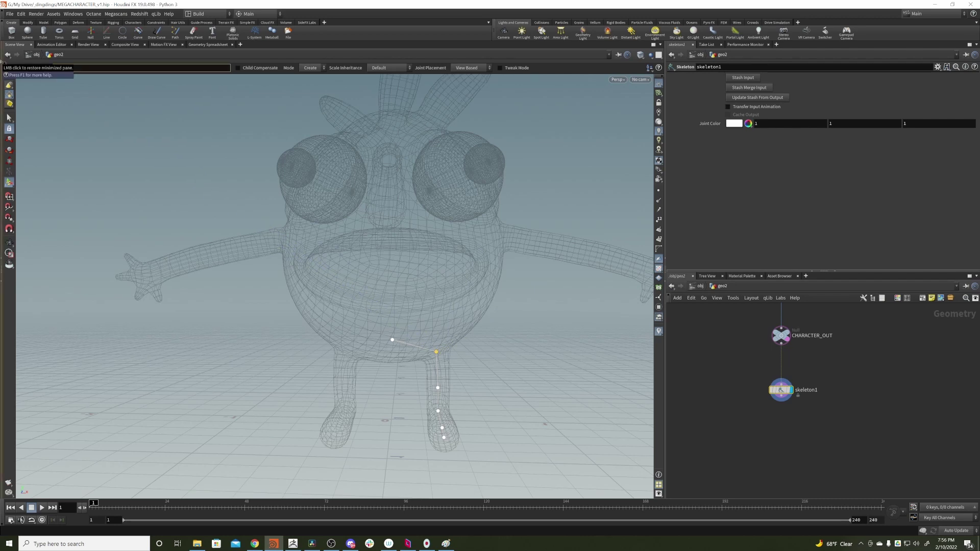
pyautogui.write('Leg_L')
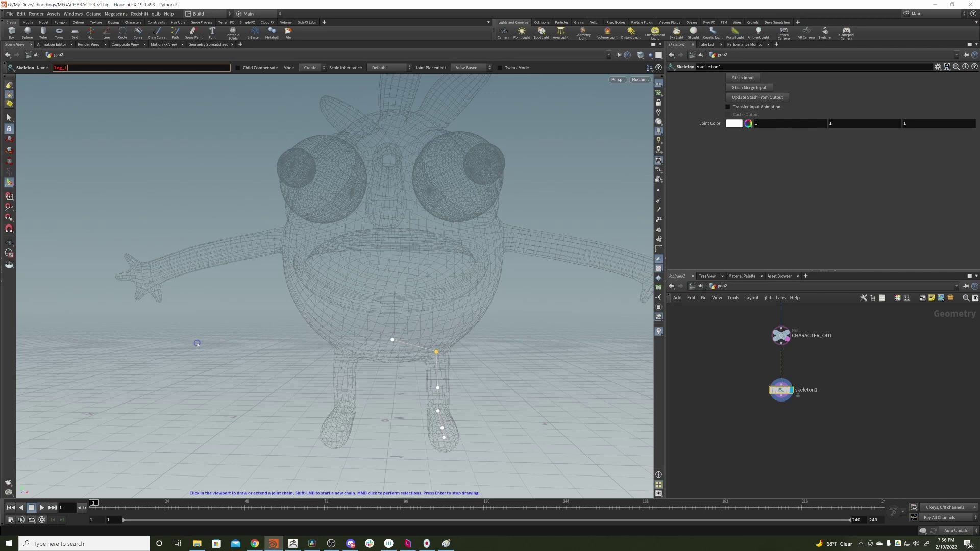
pyautogui.press('Return')
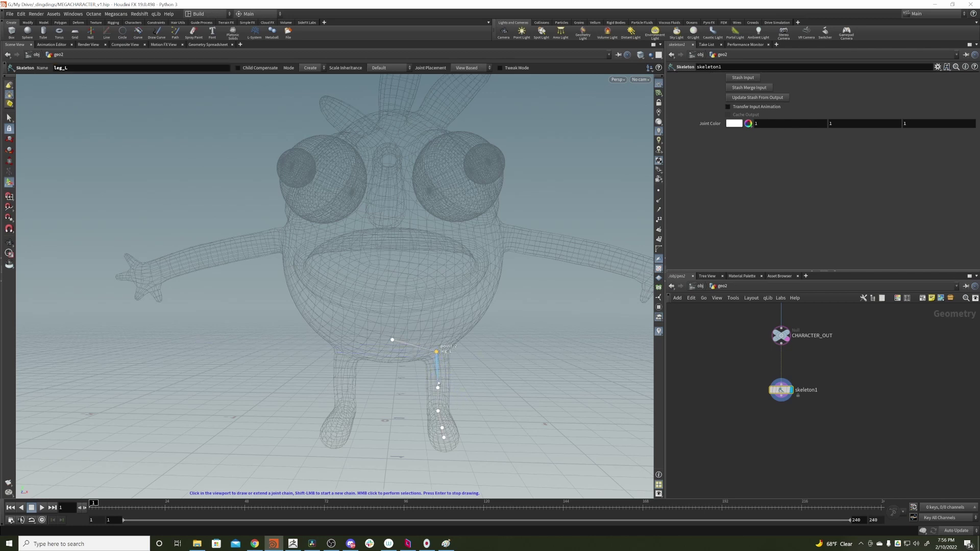
# Name the next two joints down the left leg knee_L and foot_L.
pyautogui.click(438, 387)
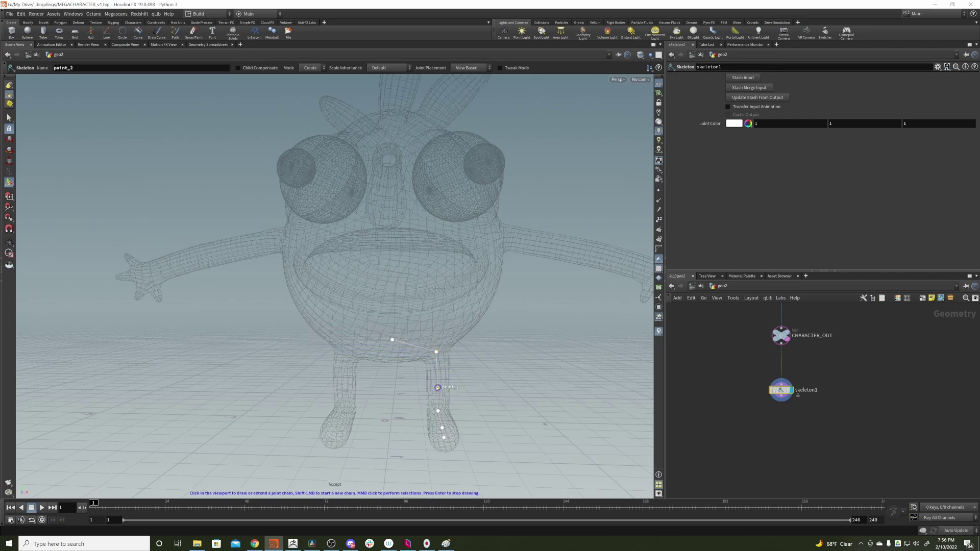
pyautogui.doubleClick(58, 68)
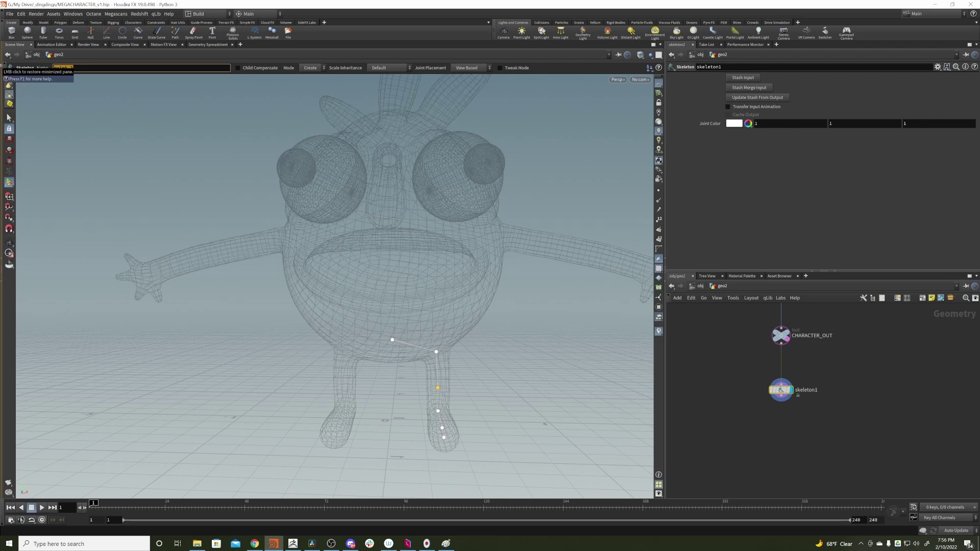
pyautogui.press('BackSpace')
pyautogui.write('knee_L')
pyautogui.press('Return')
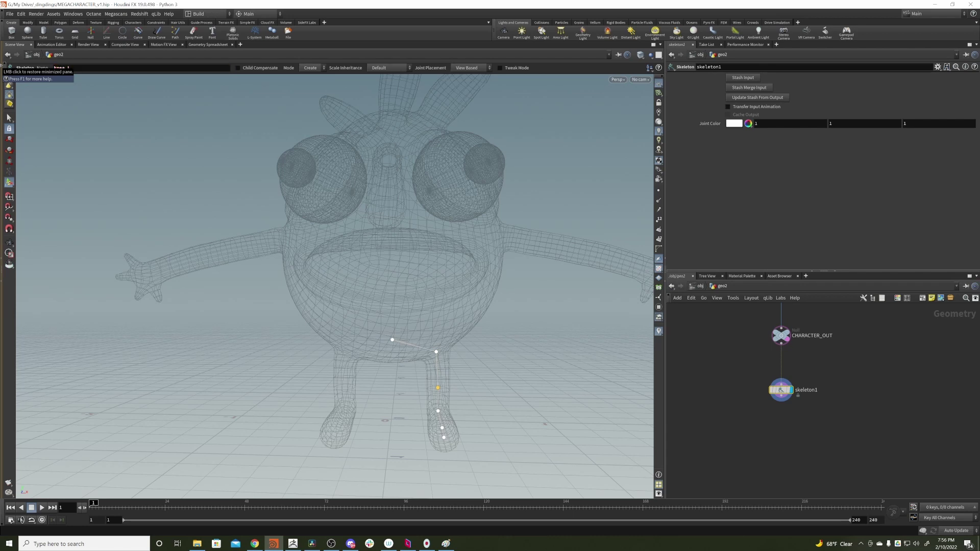
pyautogui.click(438, 410)
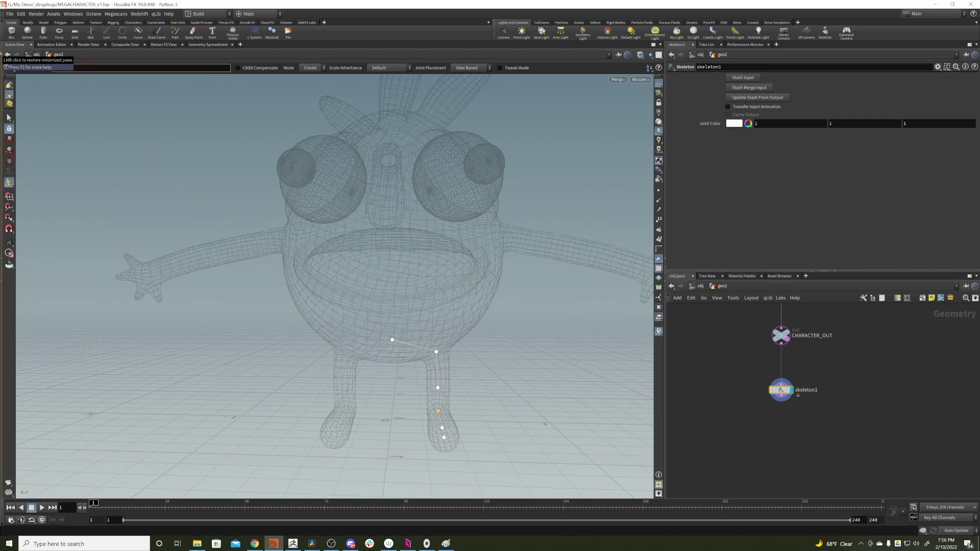
pyautogui.write('foot_L')
pyautogui.press('Return')
# Name the second-to-last joint, toward the front of the left foot, foot_tip_L.
pyautogui.keyDown('alt'); pyautogui.moveTo(487, 407); pyautogui.dragTo(395, 423); pyautogui.keyUp('alt')
pyautogui.click(418, 447)
pyautogui.moveTo(81, 68); pyautogui.dragTo(2, 65)
pyautogui.write('t')
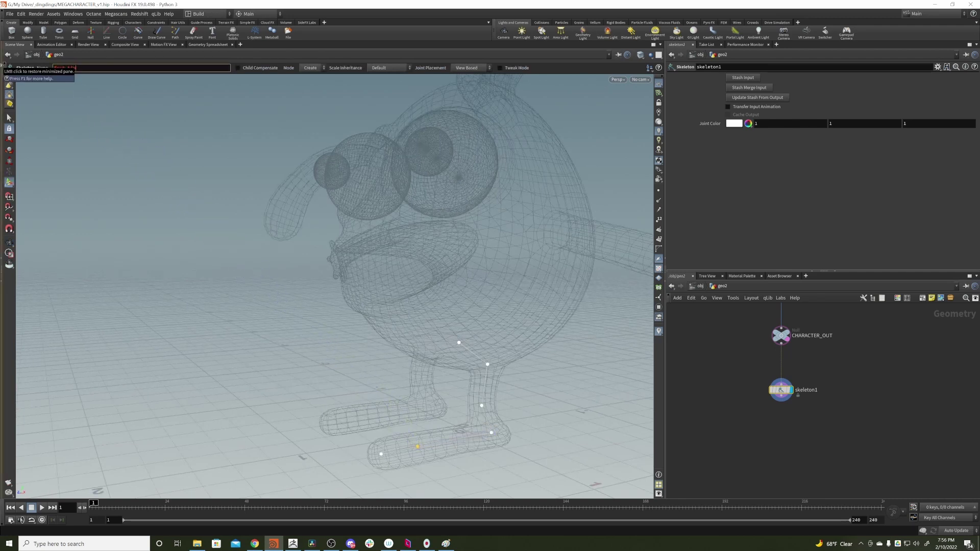
pyautogui.write('oot_tip_L')
pyautogui.press('Return')
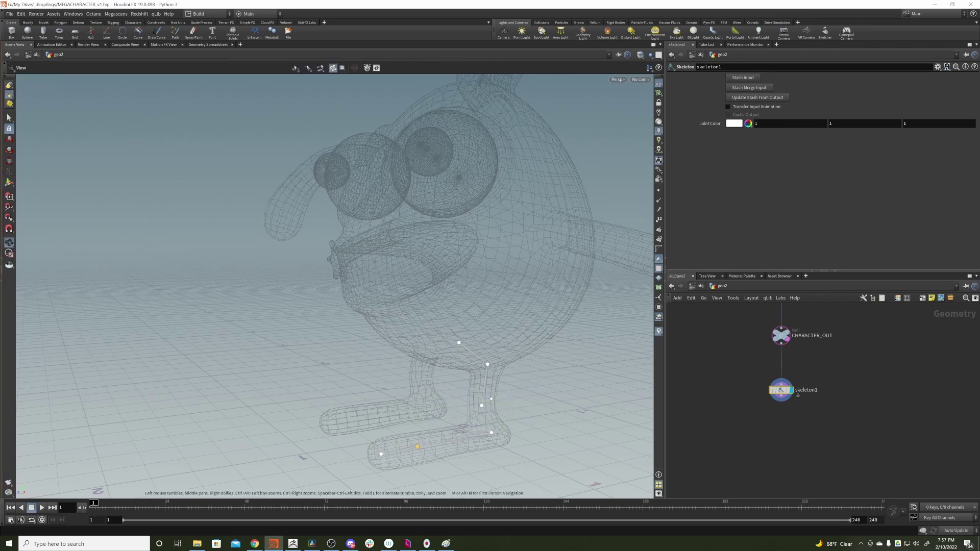
# Name the last joint at the end of the left foot toes_L.
pyautogui.keyDown('alt'); pyautogui.moveTo(416, 435); pyautogui.dragTo(465, 363, button='middle'); pyautogui.keyUp('alt')
pyautogui.click(432, 379)
pyautogui.doubleClick(64, 68)
pyautogui.write('toes_L')
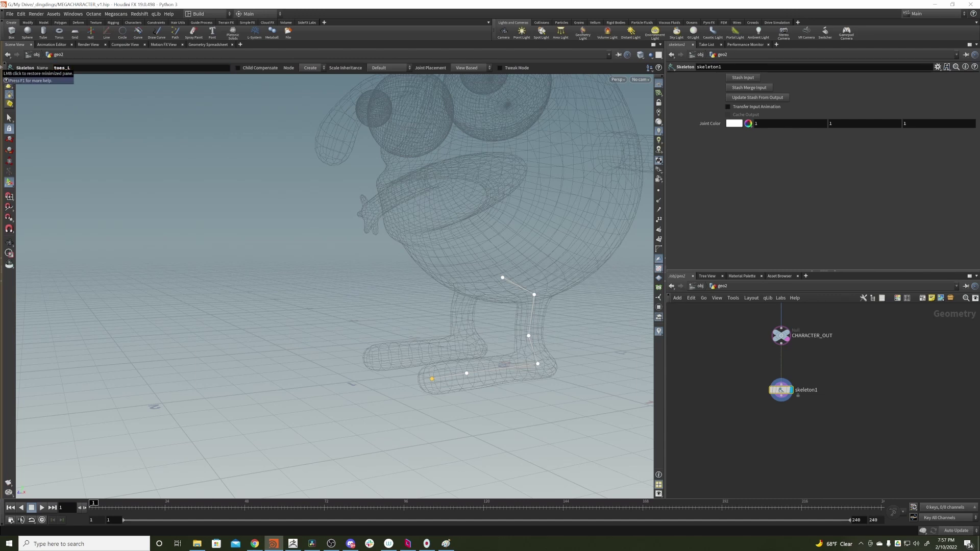
pyautogui.press('Return')
# Draw a new branch from the hip joint with one joint just above it and another near the left shoulder.
pyautogui.keyDown('alt'); pyautogui.moveTo(484, 291); pyautogui.dragTo(556, 278); pyautogui.keyUp('alt')
pyautogui.moveTo(448, 323); pyautogui.dragTo(405, 293)
pyautogui.press('Escape')
pyautogui.press('Return')
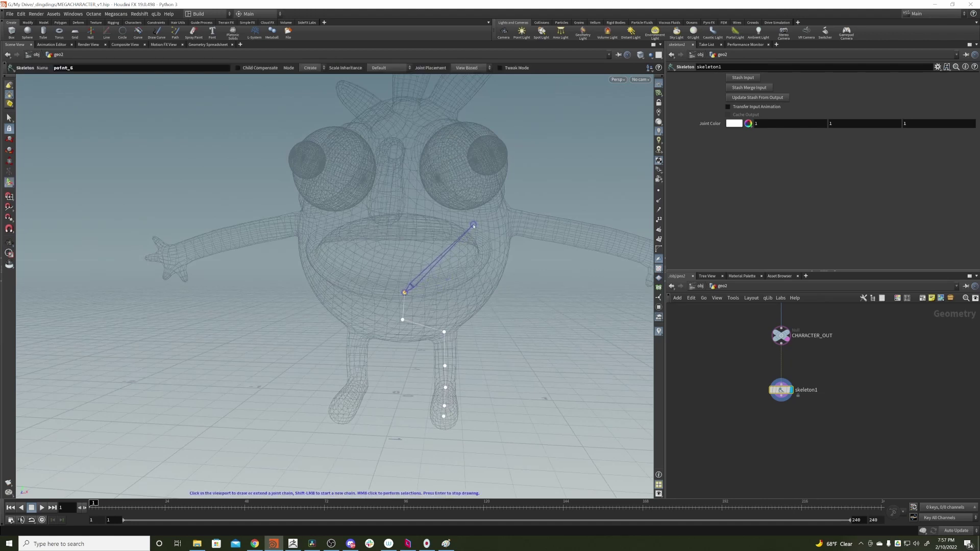
pyautogui.click(475, 226)
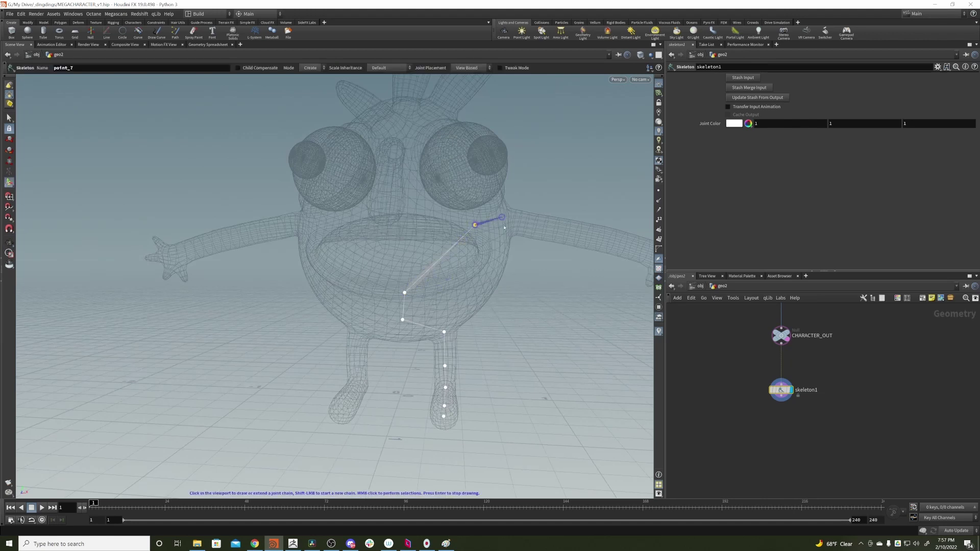
# Name the joint near the left shoulder clav_L and add a joint named shoulder_L where the left arm meets the body.
pyautogui.moveTo(98, 67); pyautogui.dragTo(1, 51)
pyautogui.write('c')
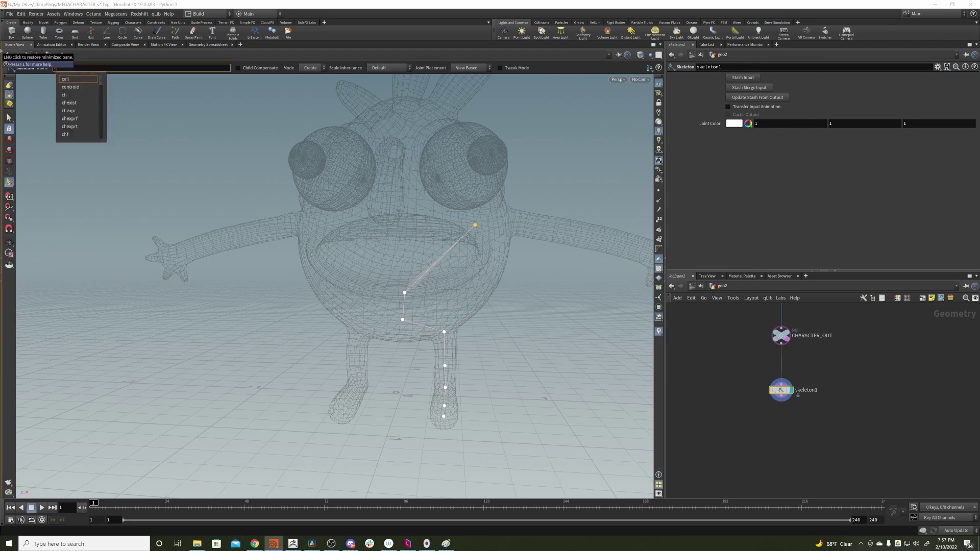
pyautogui.write('lav_l')
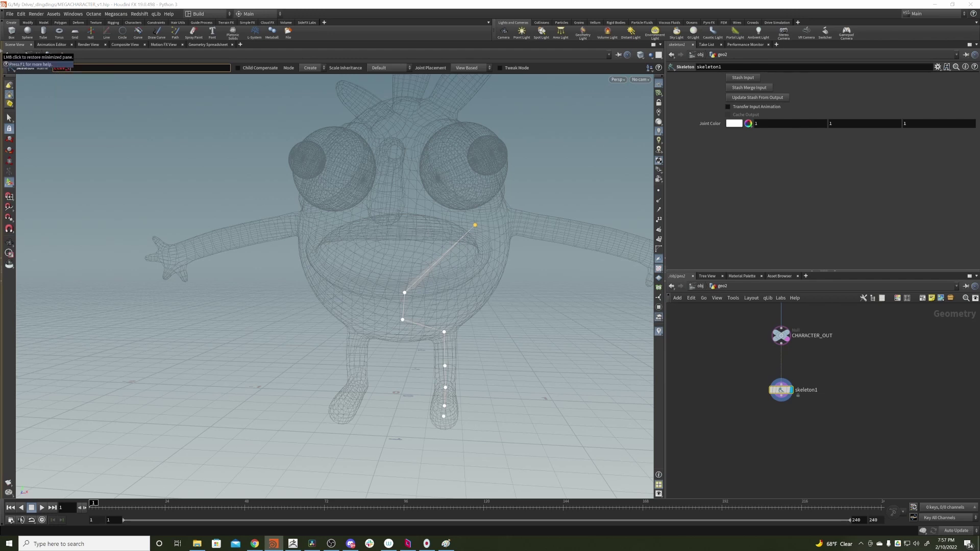
pyautogui.press('Return')
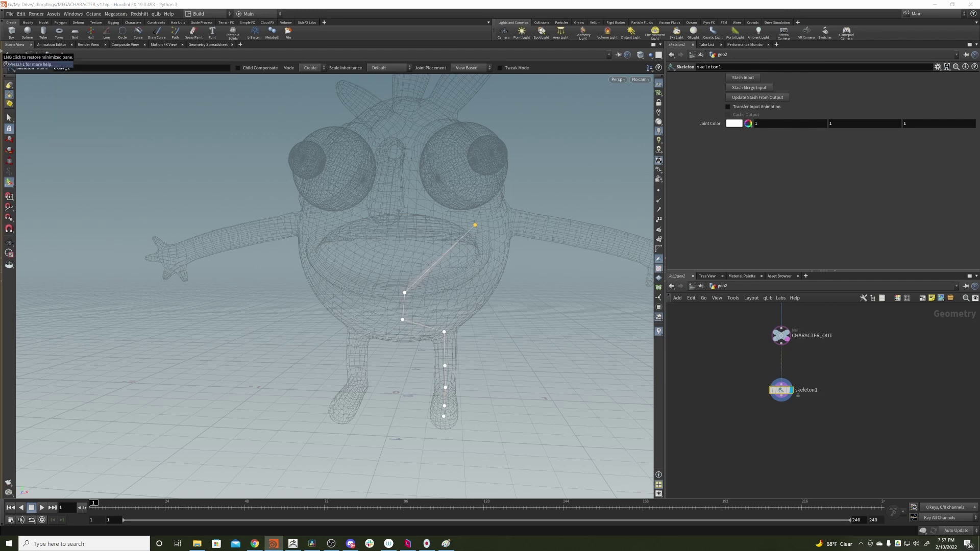
pyautogui.click(514, 224)
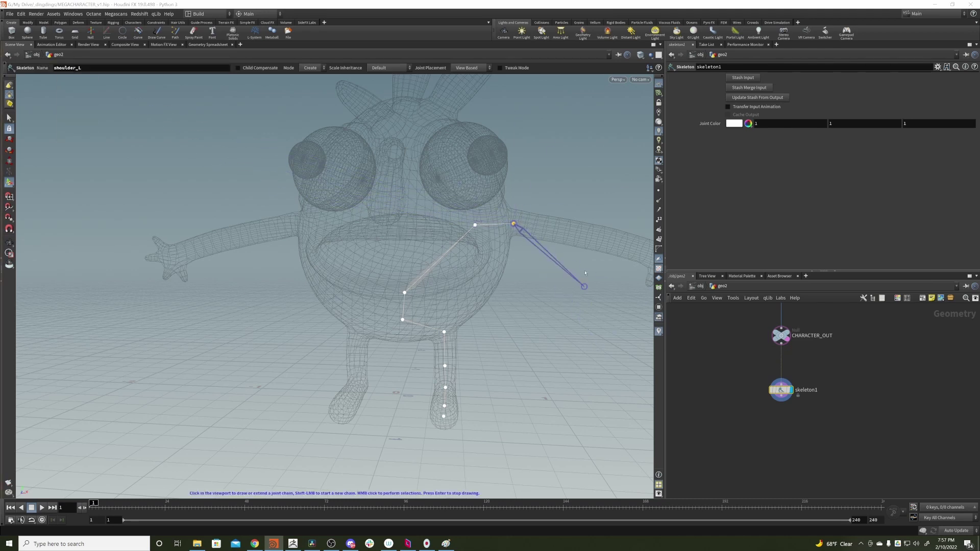
pyautogui.press('Escape')
# Extend the arm chain to a joint at the middle of the left arm and name it elbow_L.
pyautogui.keyDown('alt'); pyautogui.moveTo(578, 232); pyautogui.dragTo(482, 238, button='middle'); pyautogui.keyUp('alt')
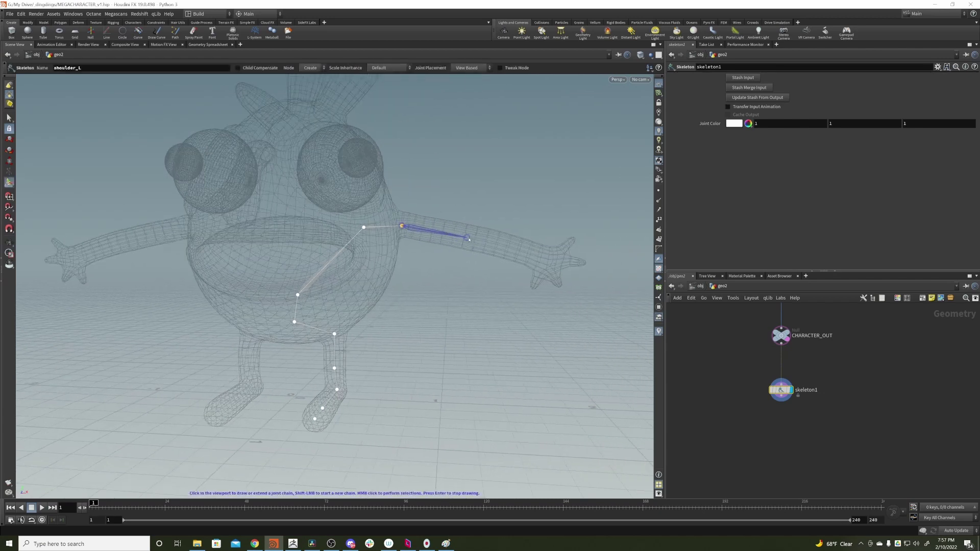
pyautogui.click(473, 239)
pyautogui.moveTo(76, 68); pyautogui.dragTo(2, 59)
pyautogui.write('e')
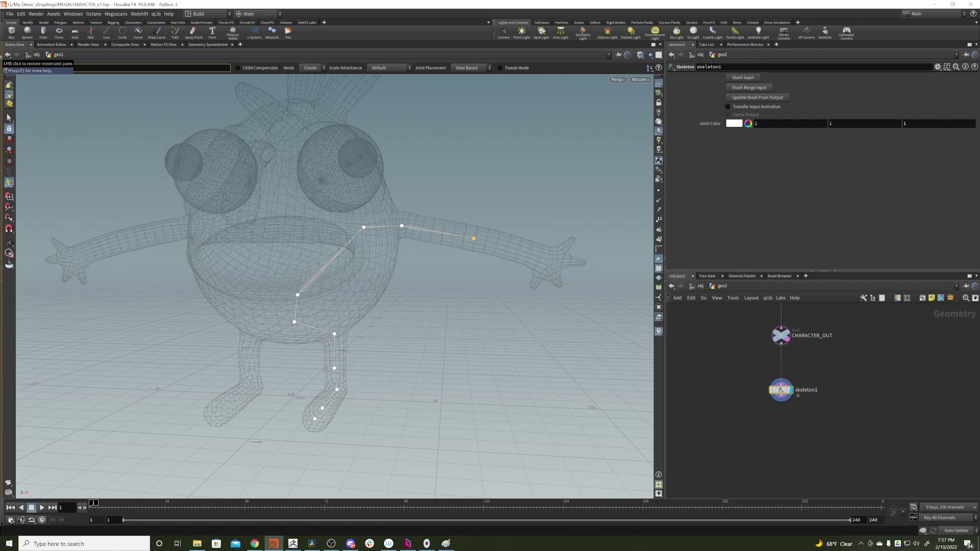
pyautogui.write('elbow_L')
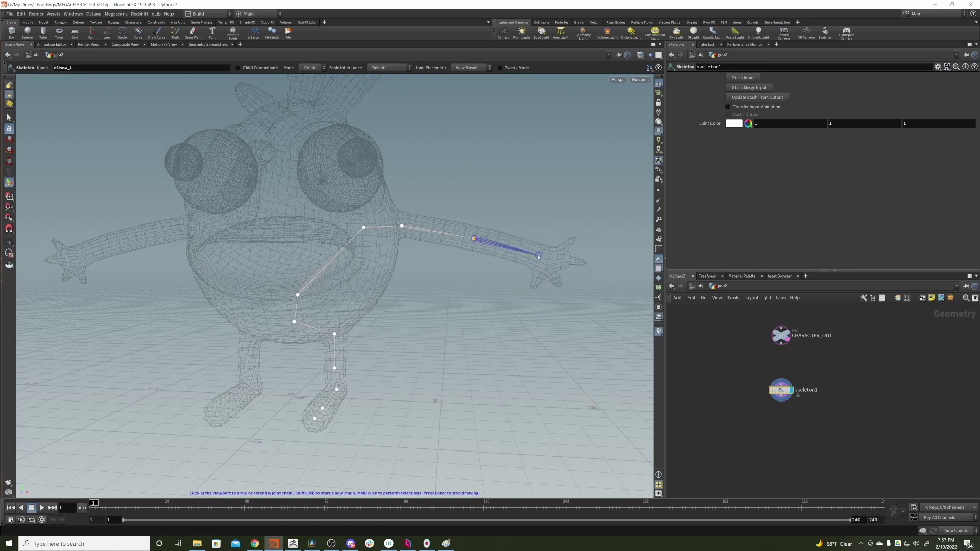
# Extend the arm chain to a joint at the left wrist and name it hand_L.
pyautogui.click(538, 257)
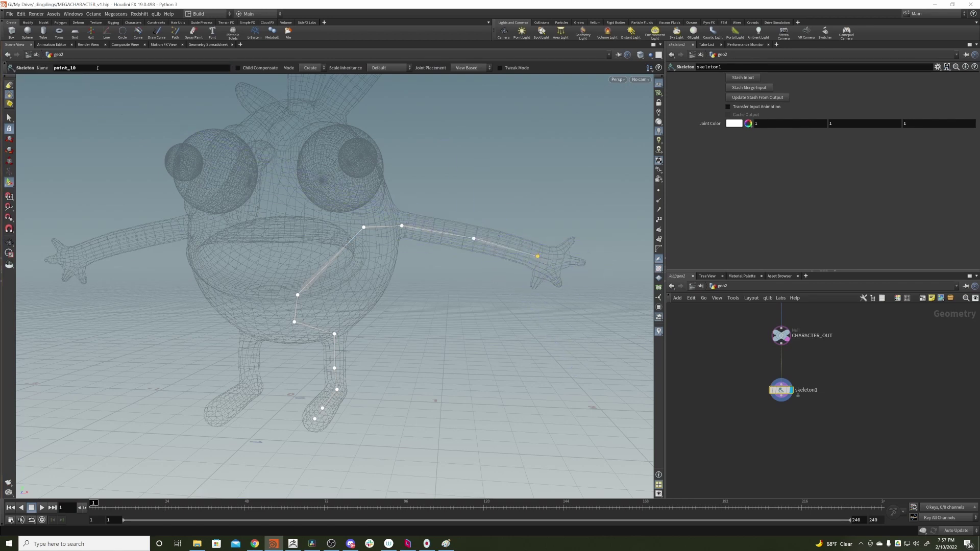
pyautogui.write('hand')
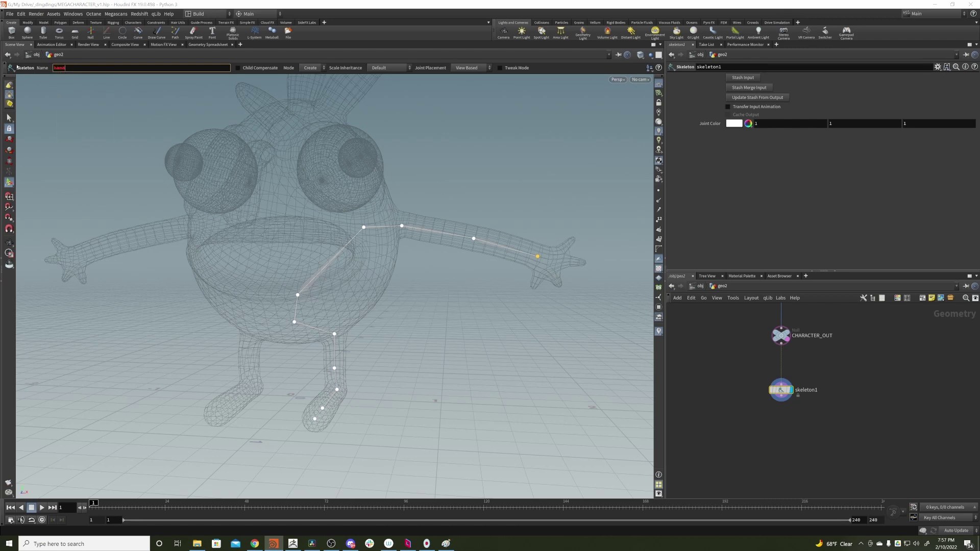
pyautogui.write('_L')
pyautogui.press('Return')
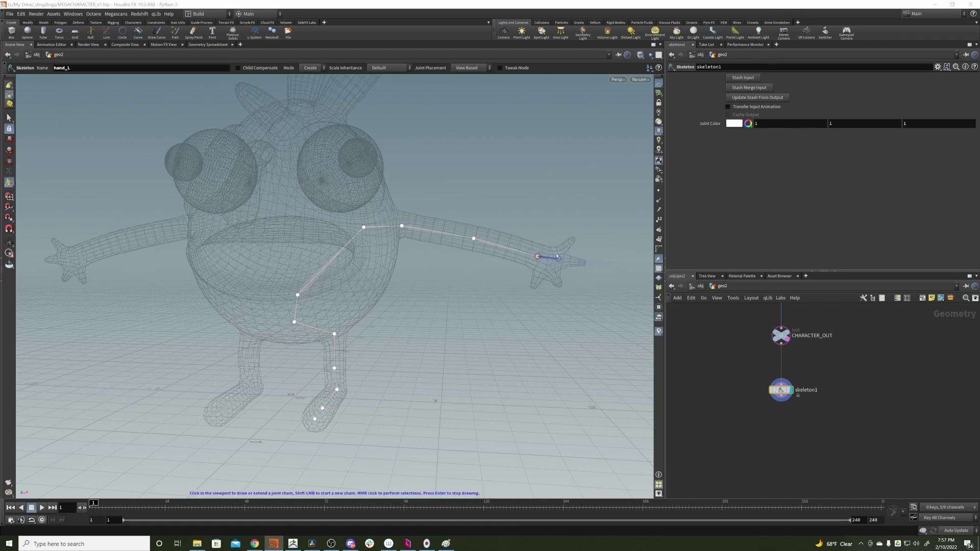
# Extend the chain from the hand to a joint at the base of the left thumb and name it thumb_L.
pyautogui.press('Escape')
pyautogui.scroll(3, 554, 253)
pyautogui.keyDown('alt'); pyautogui.moveTo(554, 253); pyautogui.dragTo(524, 260, button='middle'); pyautogui.keyUp('alt')
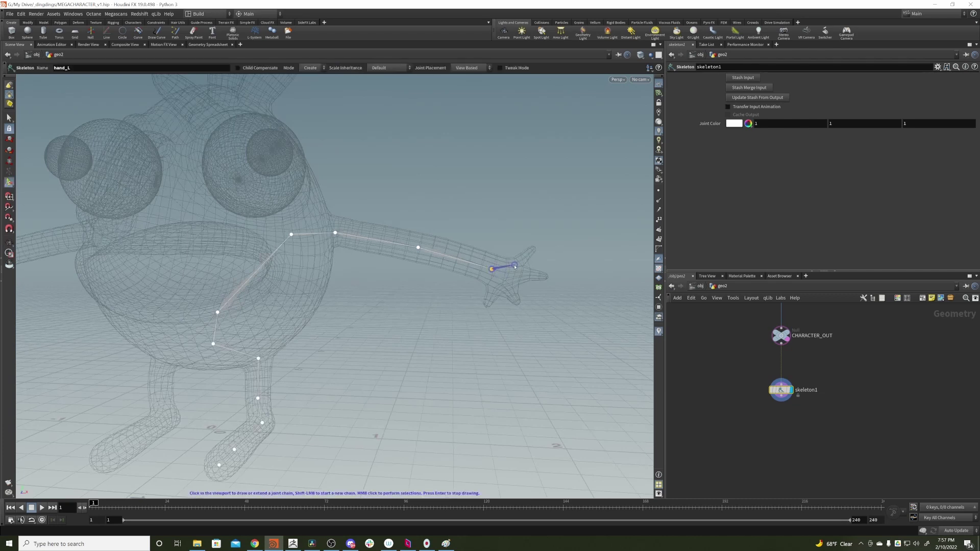
pyautogui.click(517, 265)
pyautogui.moveTo(80, 68); pyautogui.dragTo(2, 50)
pyautogui.write('thumb')
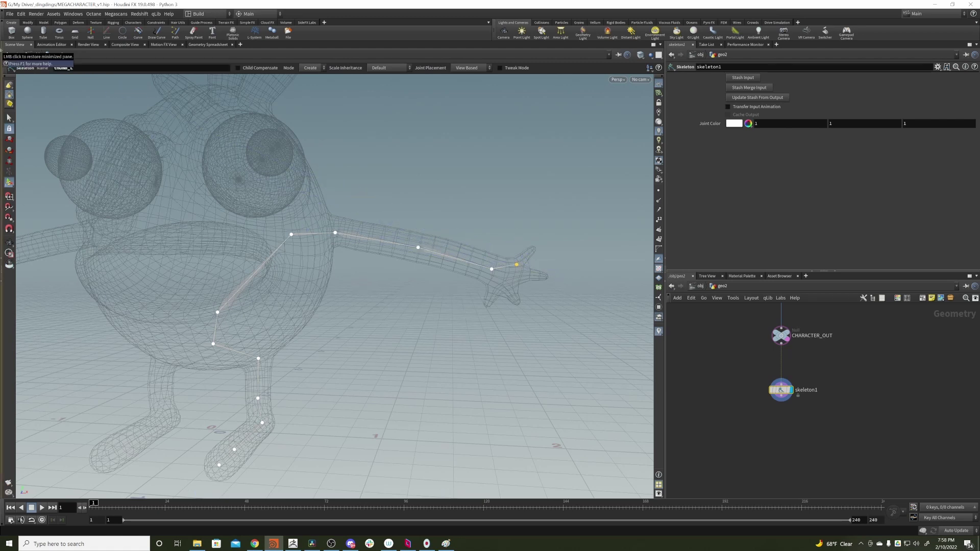
# Add an end joint at the tip of the left thumb and rename it.
pyautogui.click(532, 251)
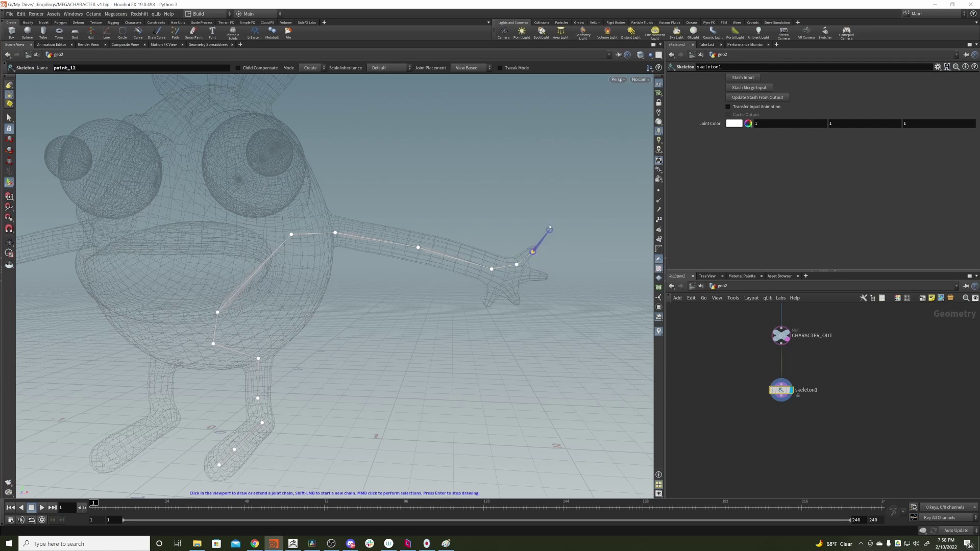
pyautogui.press('Return')
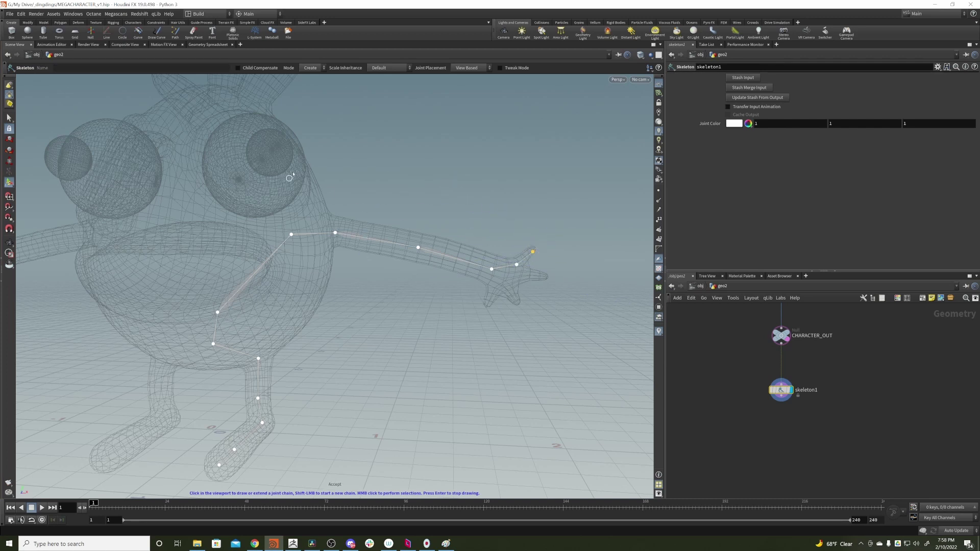
pyautogui.click(534, 253)
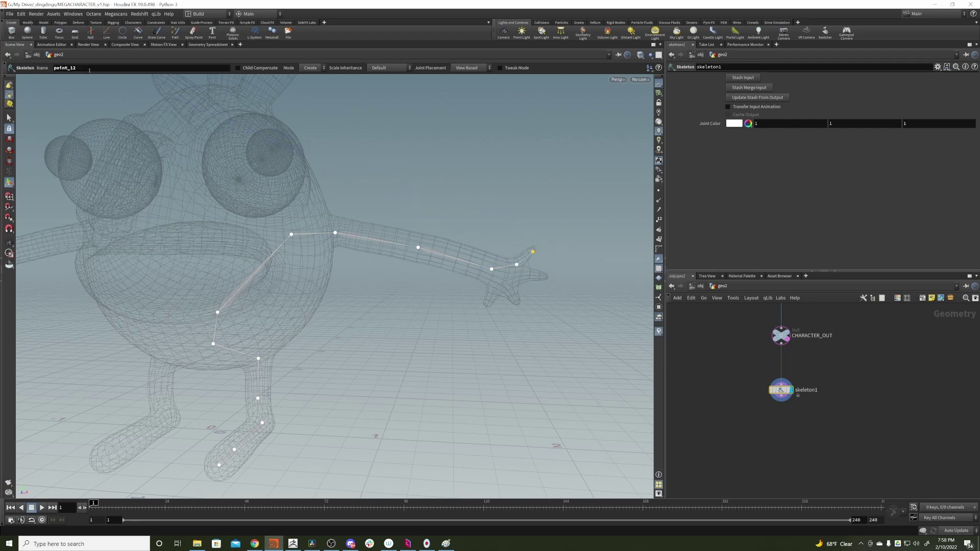
pyautogui.moveTo(92, 68); pyautogui.dragTo(1, 58)
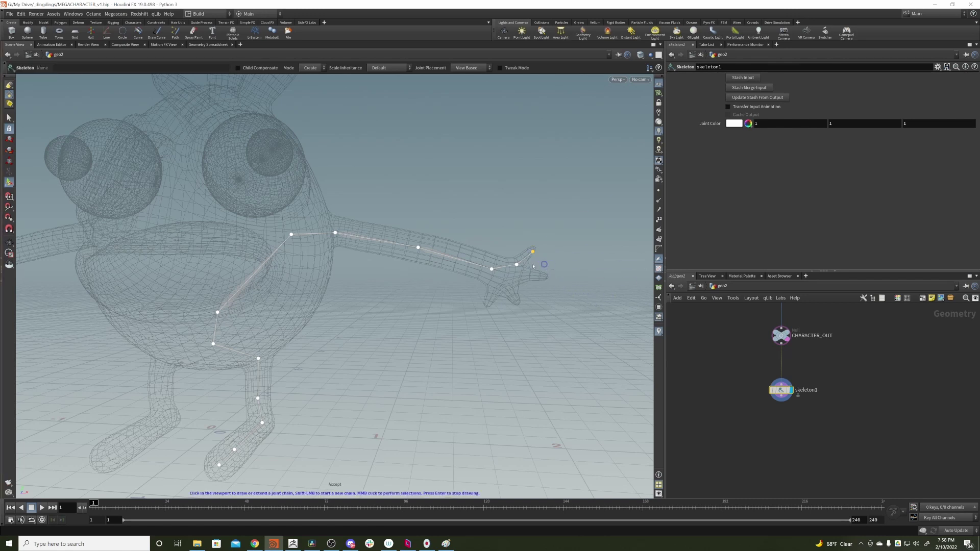
# Branch a joint from hand_L to the base of the left index finger and name it index_L.
pyautogui.middleClick(492, 269)
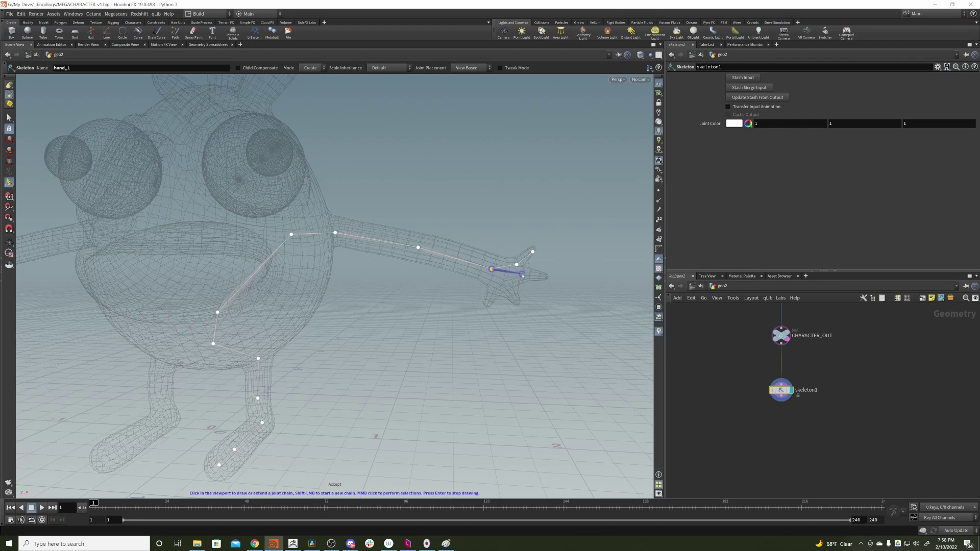
pyautogui.click(522, 275)
pyautogui.middleClick(522, 276)
pyautogui.middleClick(522, 275)
pyautogui.moveTo(86, 68); pyautogui.dragTo(1, 57)
pyautogui.write('index_L')
pyautogui.press('Return')
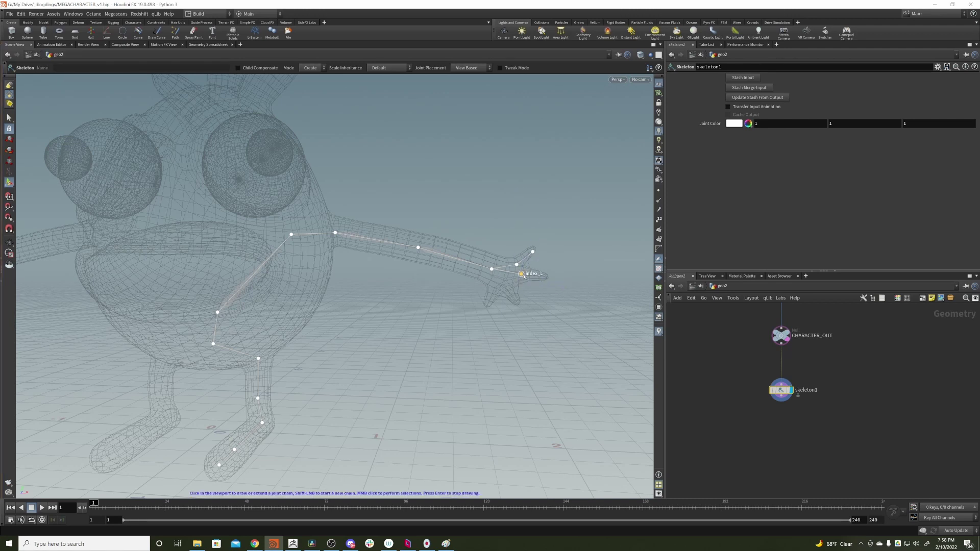
# Add an end joint at the tip of the left index finger and rename it.
pyautogui.click(546, 277)
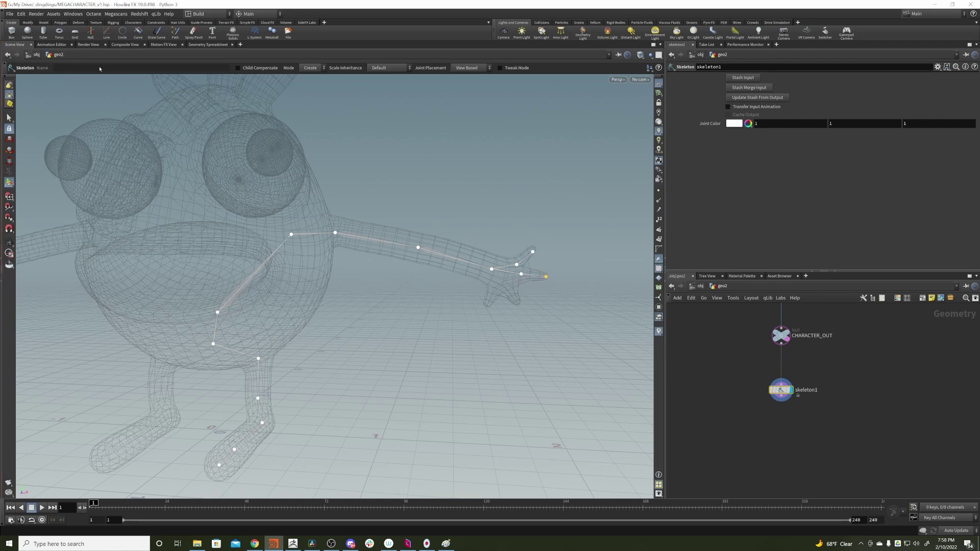
pyautogui.click(546, 277)
pyautogui.write('index')
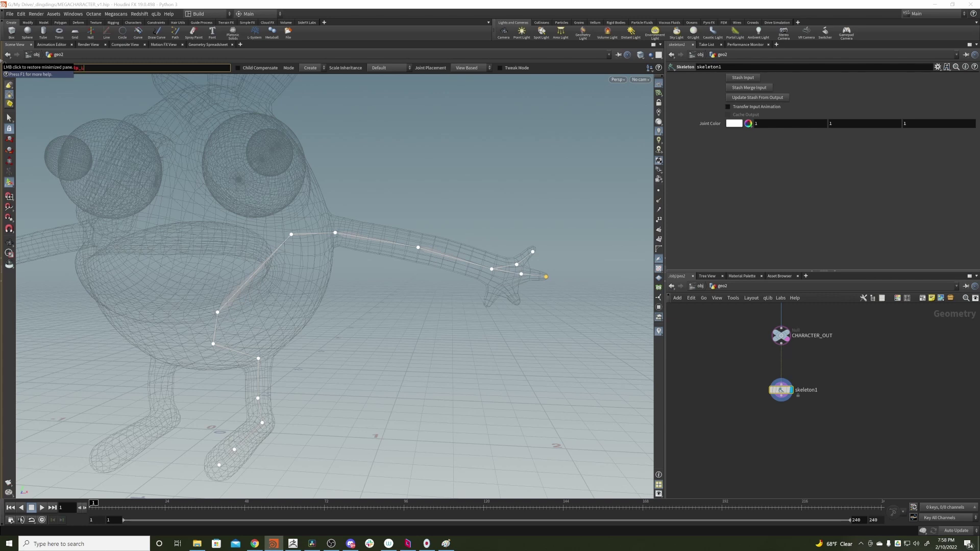
pyautogui.press('Return')
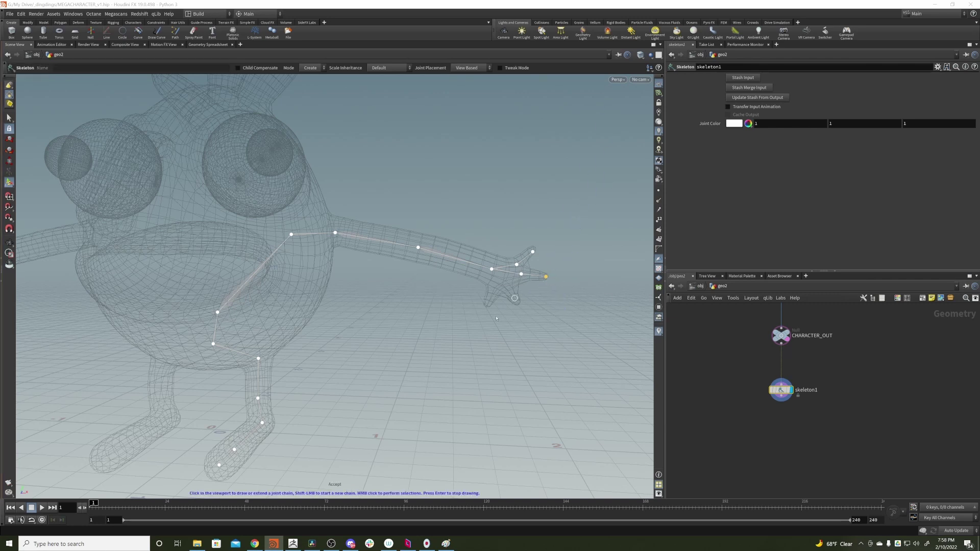
# Branch a joint from hand_L to the base of the left third finger and name it third_finger_L.
pyautogui.click(492, 270)
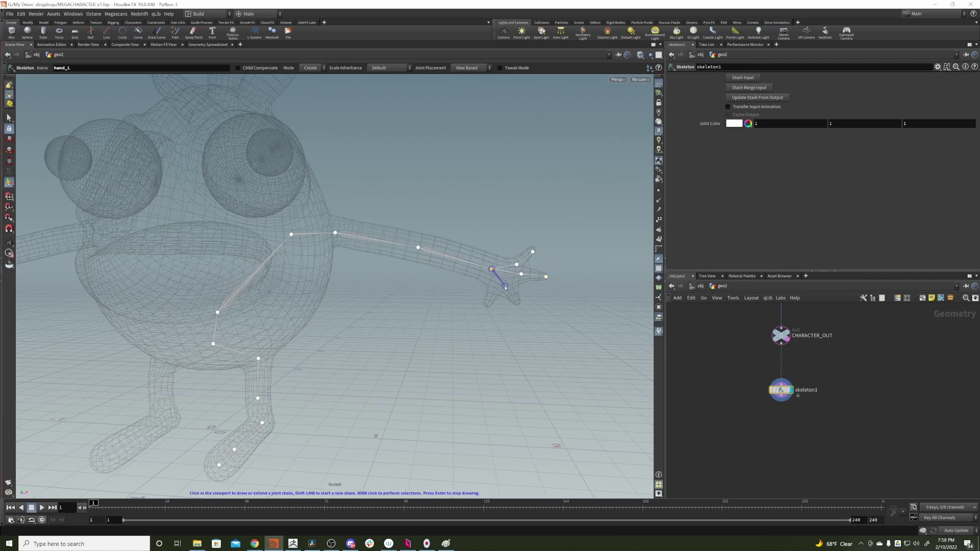
pyautogui.click(507, 286)
pyautogui.click(65, 68)
pyautogui.press('BackSpace')
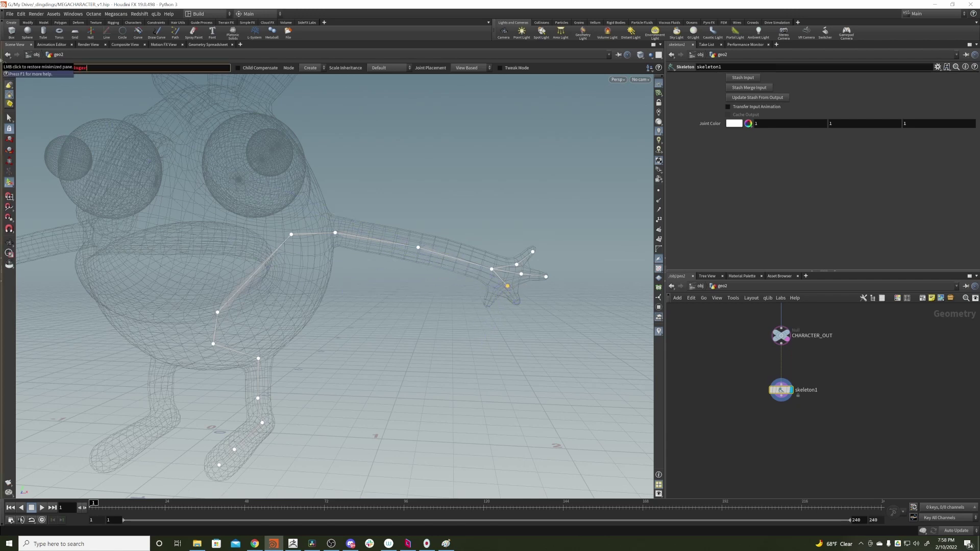
pyautogui.write('Index_Finger_L')
pyautogui.press('Return')
# Add an end joint at the tip of the left third finger and rename it.
pyautogui.click(518, 301)
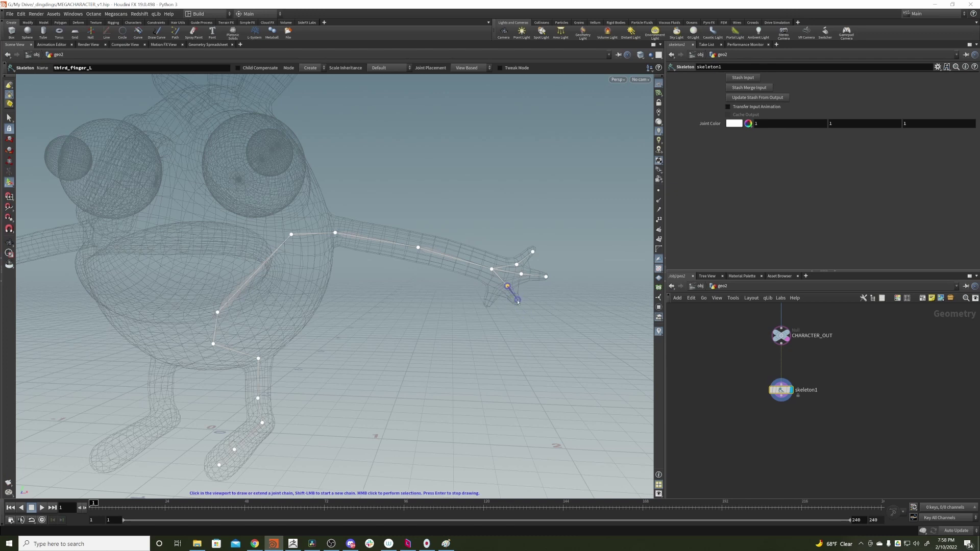
pyautogui.click(64, 67)
pyautogui.write('thumb')
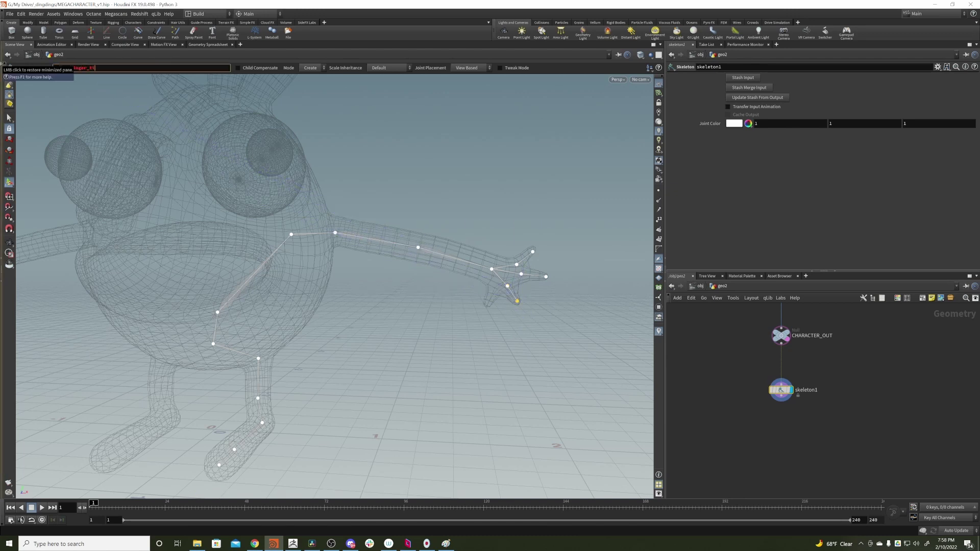
pyautogui.press('Return')
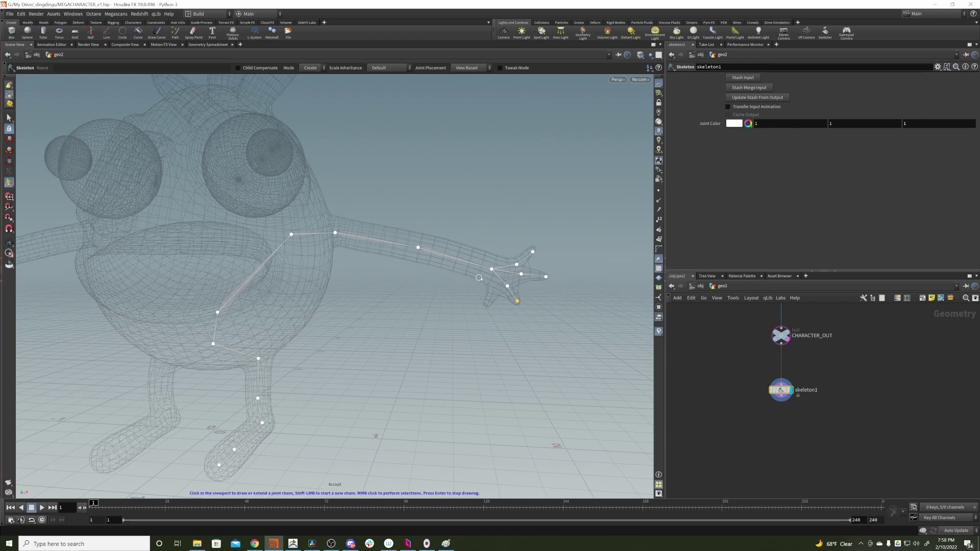
# Branch a pinky chain from hand_L with a base joint and a tip joint, and rename the pinky joints.
pyautogui.moveTo(492, 270); pyautogui.dragTo(492, 291)
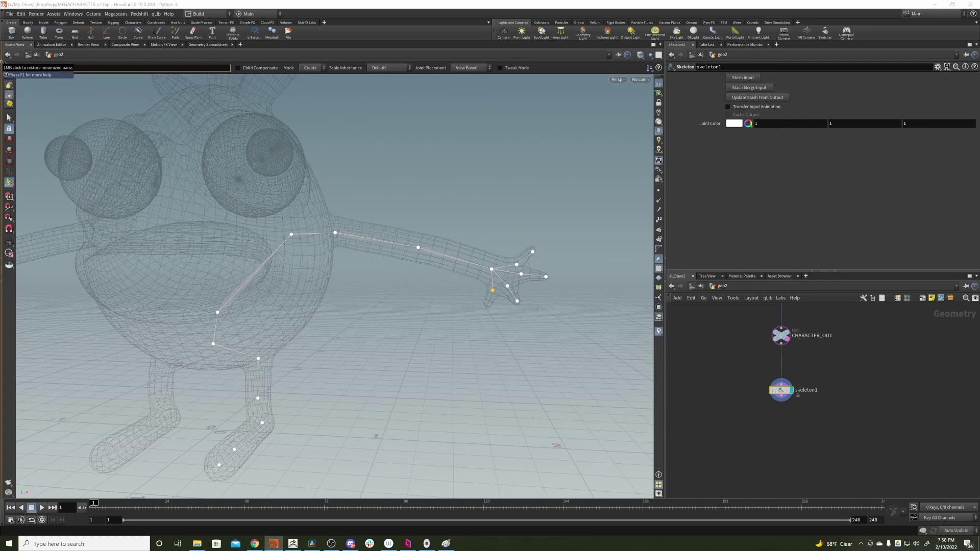
pyautogui.click(487, 302)
pyautogui.moveTo(81, 68); pyautogui.dragTo(1, 66)
pyautogui.write('pin')
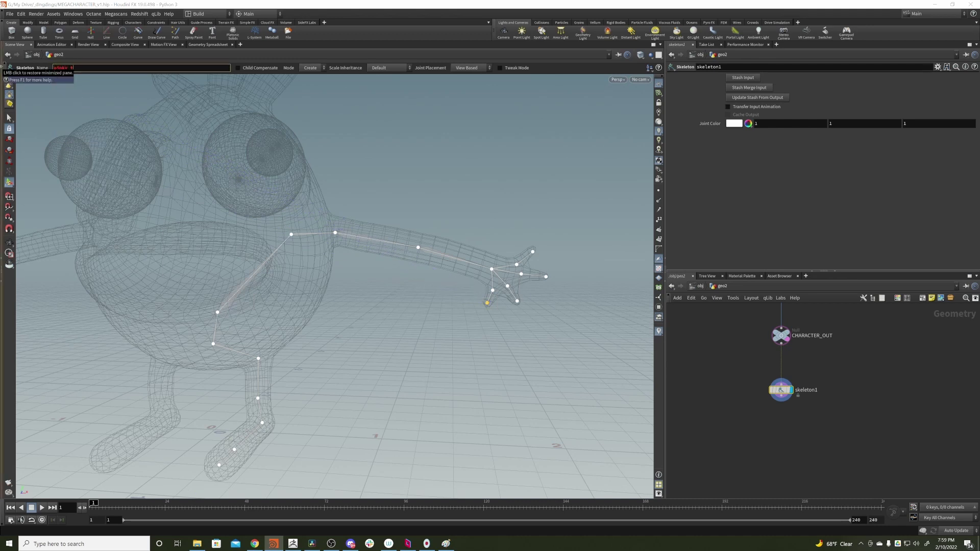
pyautogui.press('Return')
pyautogui.middleClick(487, 326)
# Select the torso joint just above the hip and name it chest.
pyautogui.moveTo(265, 279); pyautogui.dragTo(317, 297)
pyautogui.press('Return')
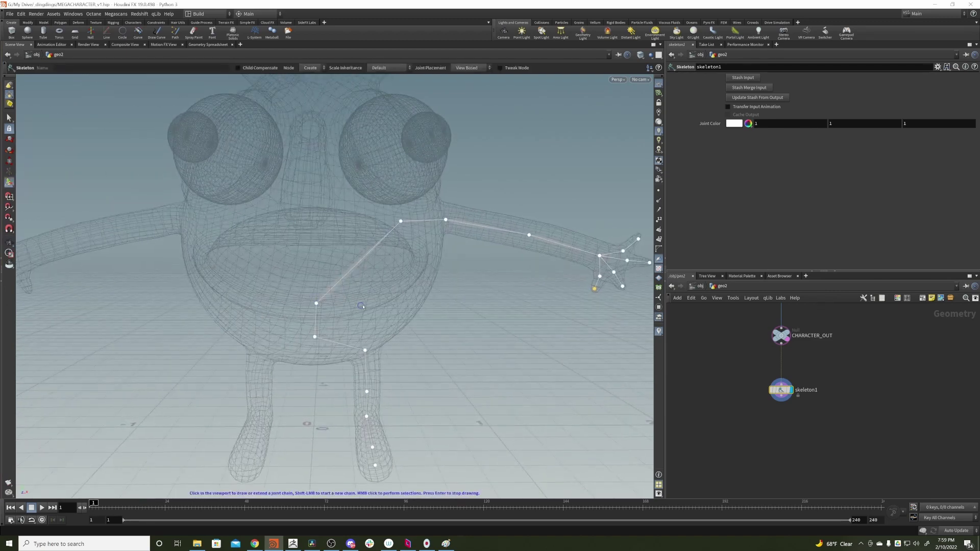
pyautogui.click(316, 304)
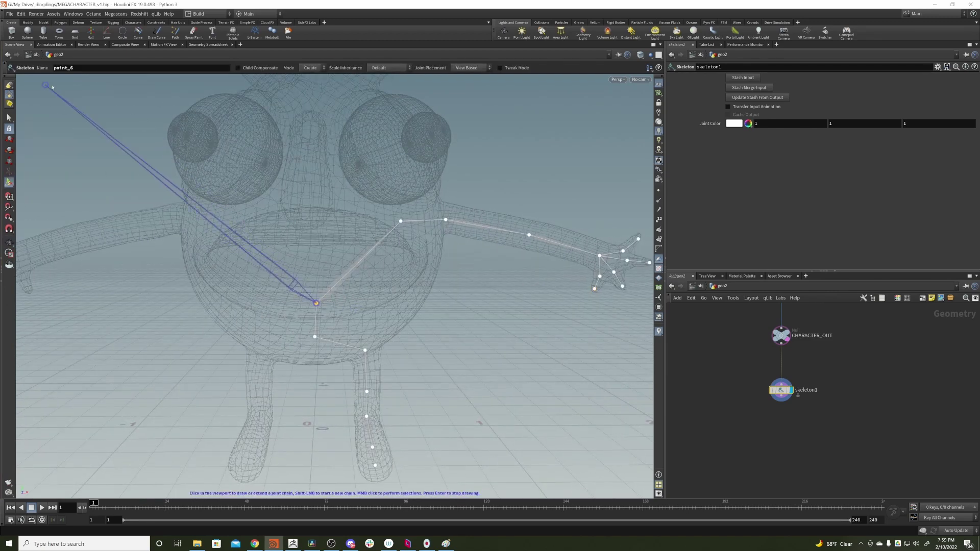
pyautogui.click(63, 67)
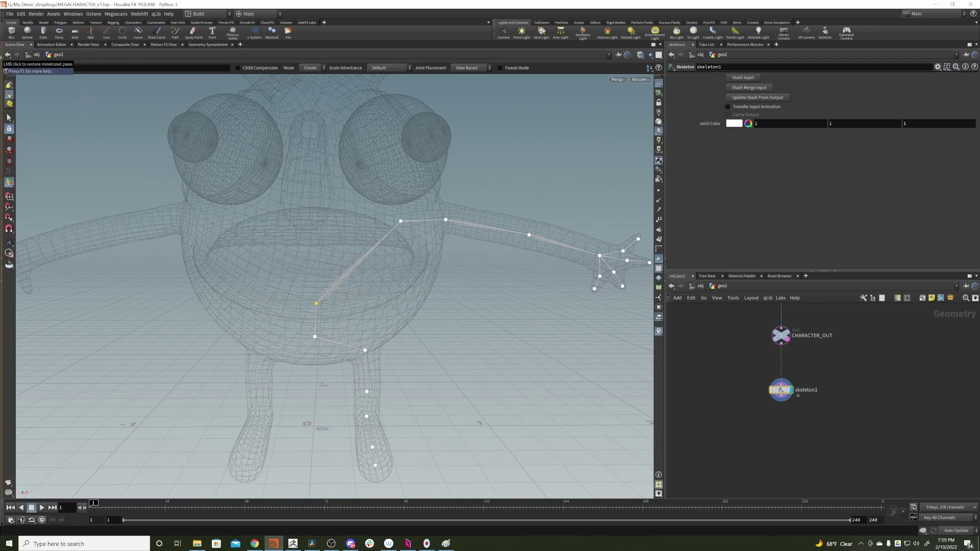
pyautogui.press('Escape')
# Draw a joint from the chest straight up into the head, checking its depth from the side, and name it head.
pyautogui.moveTo(370, 302); pyautogui.dragTo(199, 292)
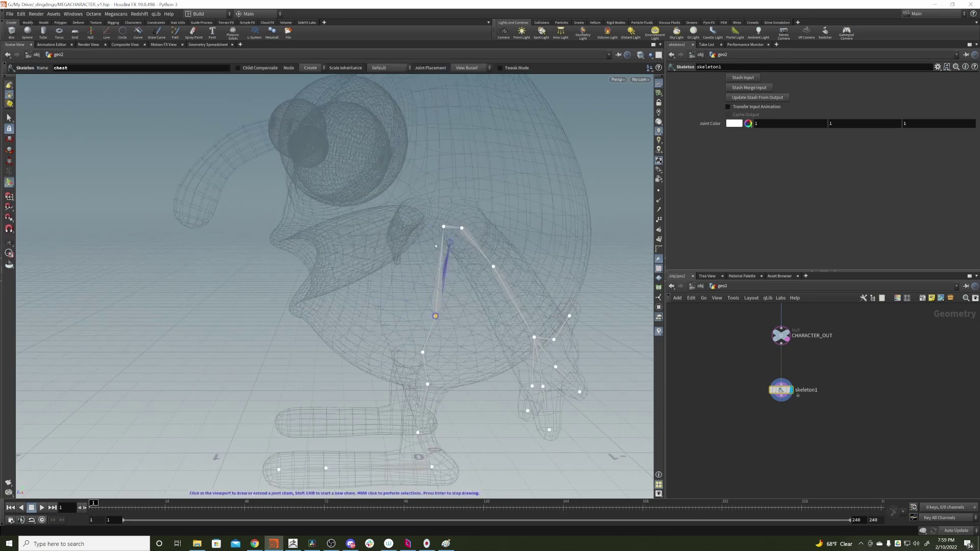
pyautogui.keyDown('alt'); pyautogui.moveTo(434, 241); pyautogui.dragTo(223, 199); pyautogui.keyUp('alt')
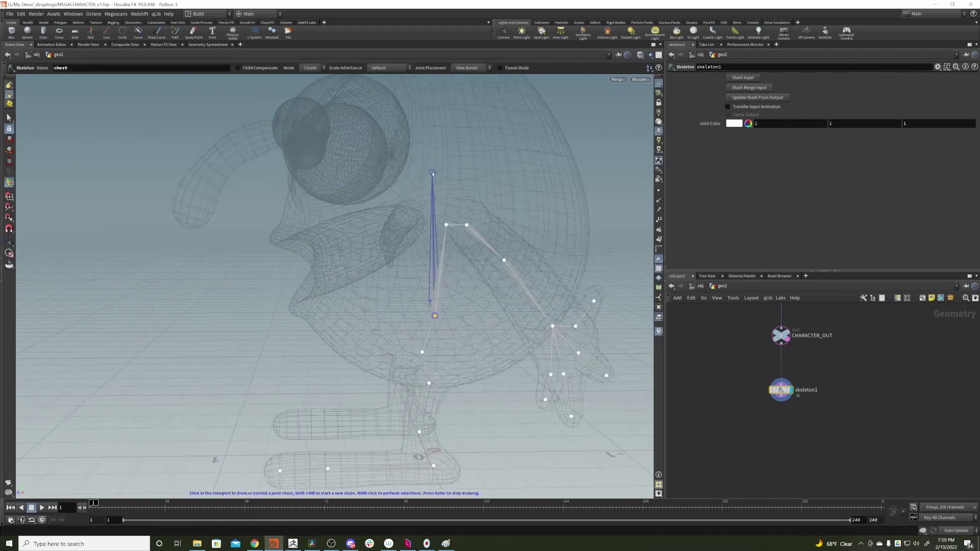
pyautogui.moveTo(436, 232); pyautogui.dragTo(594, 171)
pyautogui.moveTo(82, 67); pyautogui.dragTo(1, 68)
pyautogui.write('head')
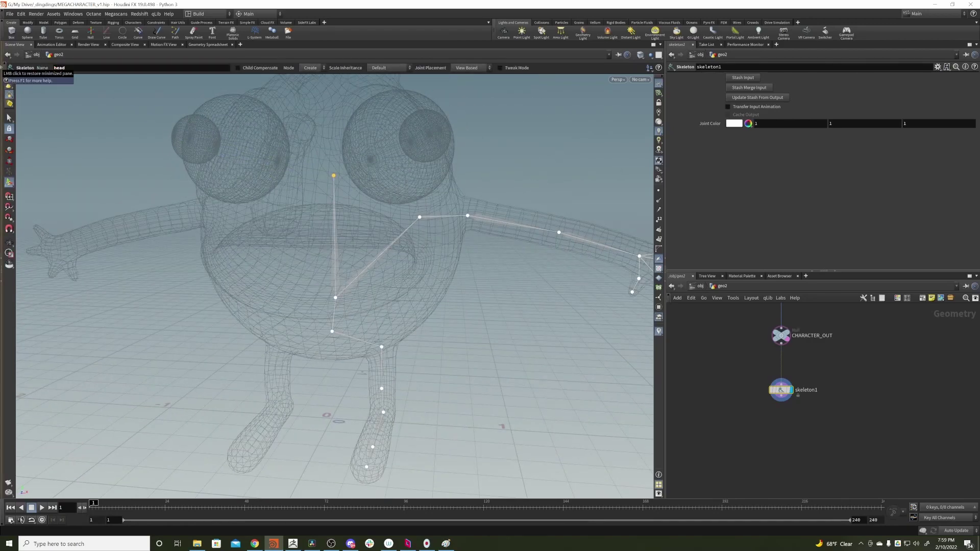
# Extend the head chain with a joint at the top of the skull and name it head_tip.
pyautogui.press('Escape')
pyautogui.moveTo(373, 148); pyautogui.dragTo(330, 206)
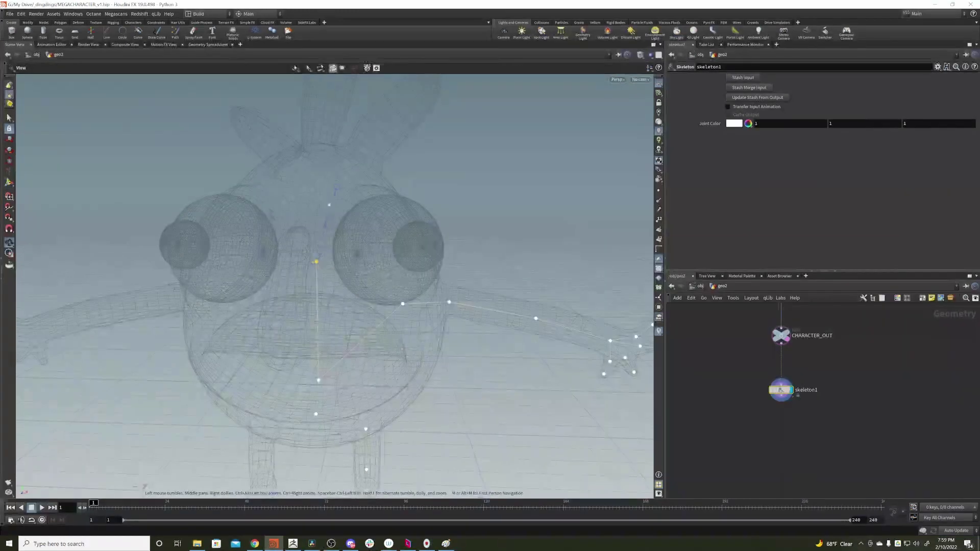
pyautogui.click(320, 161)
pyautogui.keyDown('alt'); pyautogui.moveTo(361, 155); pyautogui.dragTo(208, 148); pyautogui.keyUp('alt')
pyautogui.moveTo(76, 67); pyautogui.dragTo(1, 66)
pyautogui.write('head_tip')
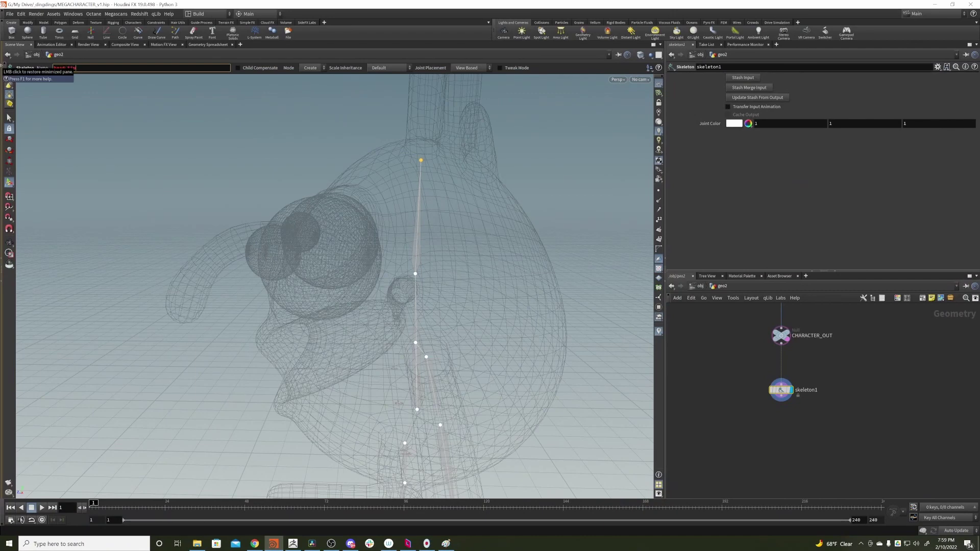
pyautogui.press('Return')
# Branch a joint from the chest slightly forward in the side view and name it jaw.
pyautogui.keyDown('alt'); pyautogui.moveTo(459, 235); pyautogui.dragTo(529, 203); pyautogui.keyUp('alt')
pyautogui.middleClick(562, 167)
pyautogui.keyDown('alt'); pyautogui.moveTo(463, 251); pyautogui.dragTo(438, 238, button='right'); pyautogui.keyUp('alt')
pyautogui.moveTo(438, 239); pyautogui.dragTo(316, 255)
pyautogui.scroll(3, 447, 317)
pyautogui.scroll(5, 437, 296)
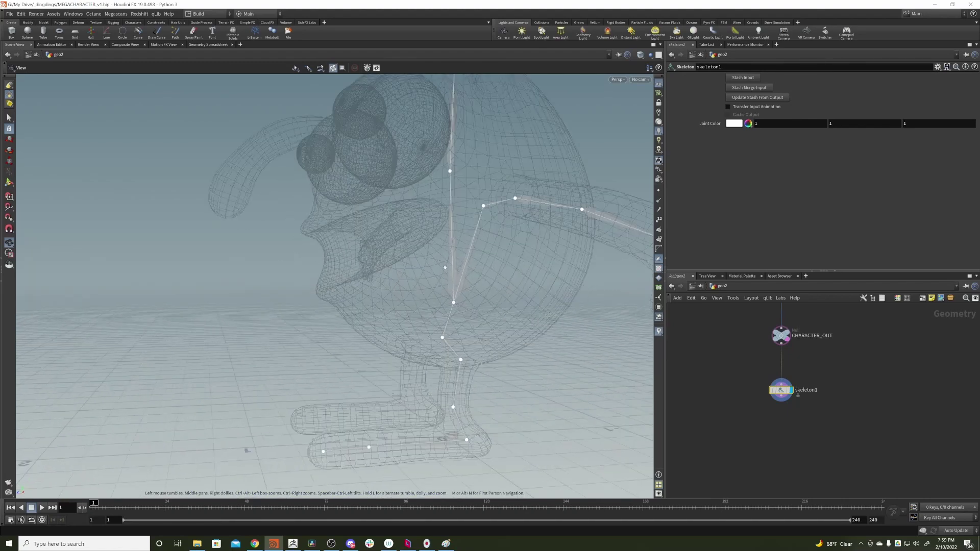
pyautogui.press('Return')
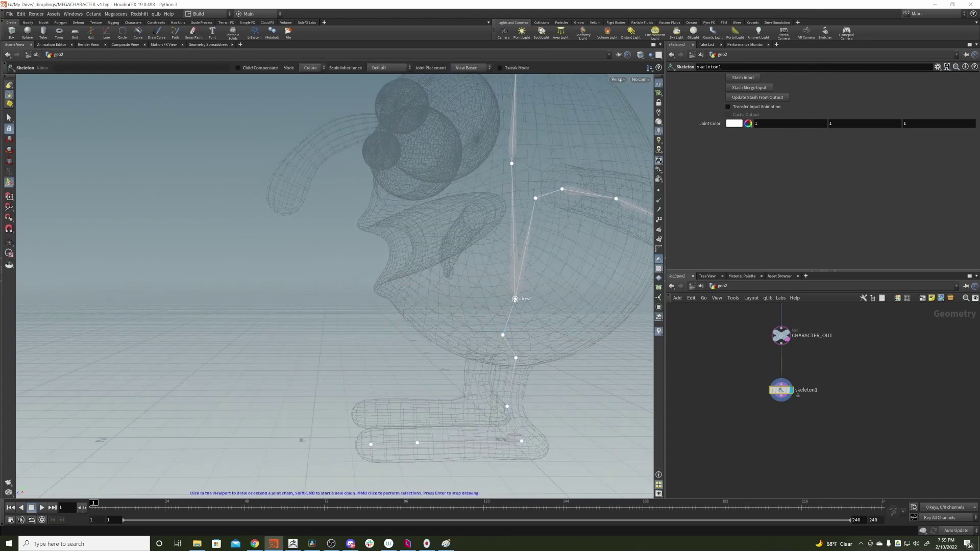
pyautogui.click(515, 299)
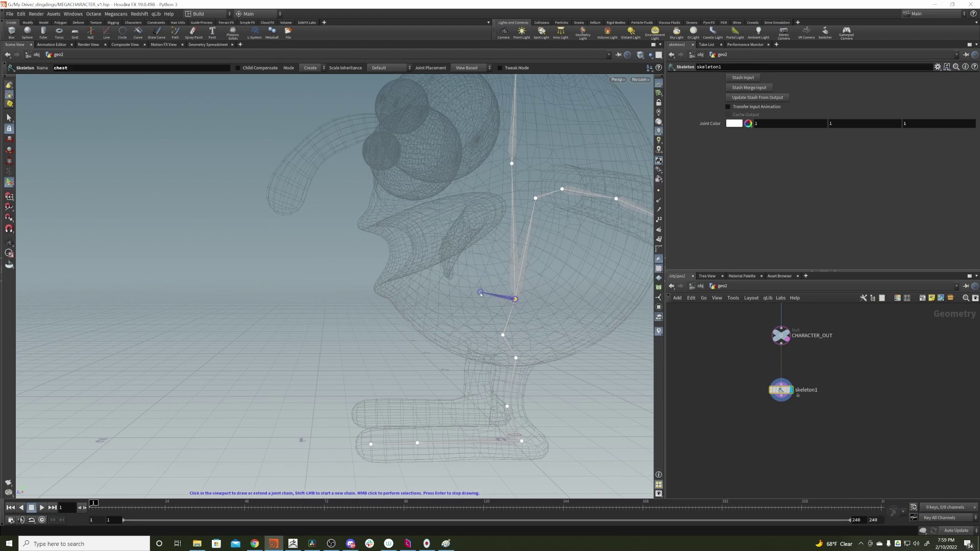
pyautogui.click(500, 304)
pyautogui.moveTo(87, 68); pyautogui.dragTo(1, 62)
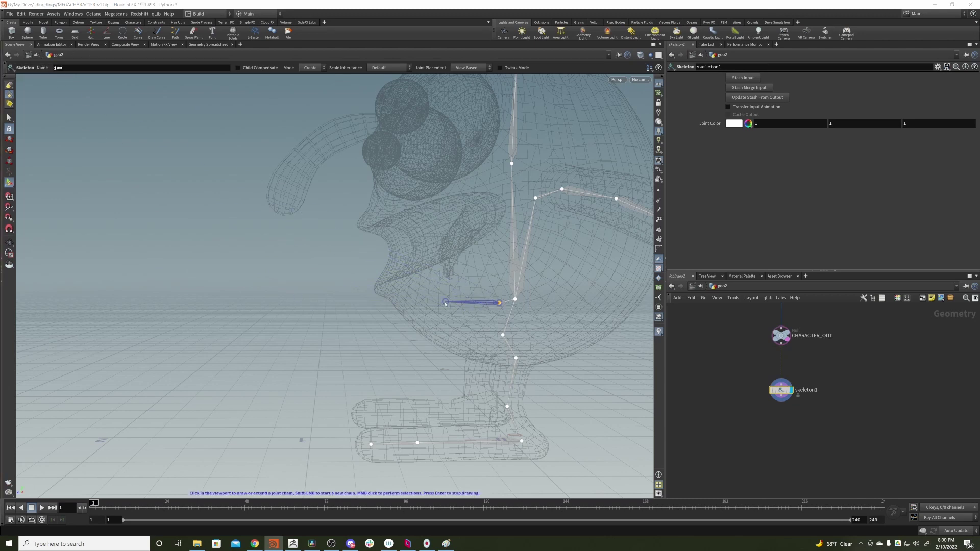
# Extend the jaw chain forward with a jaw2 joint and an end joint at the lower lip, naming both.
pyautogui.click(443, 303)
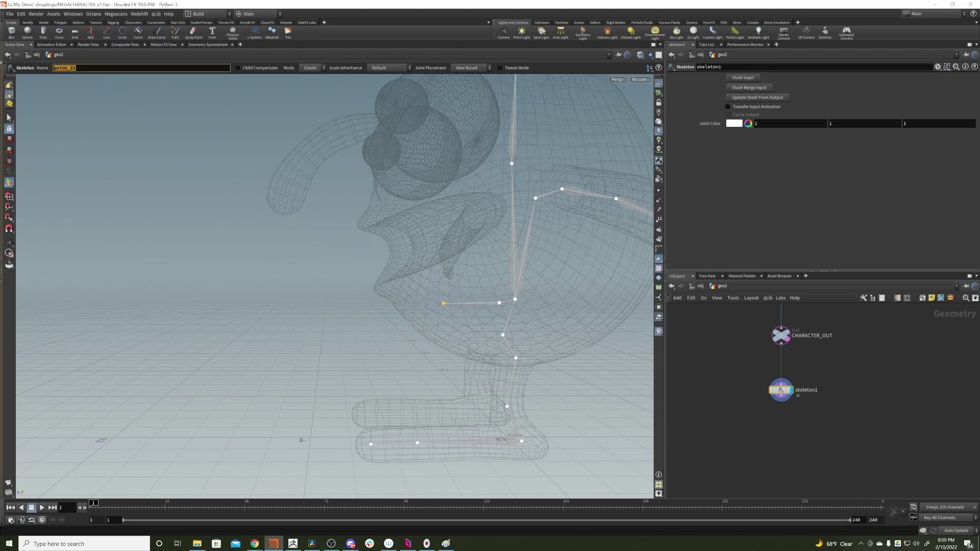
pyautogui.click(391, 291)
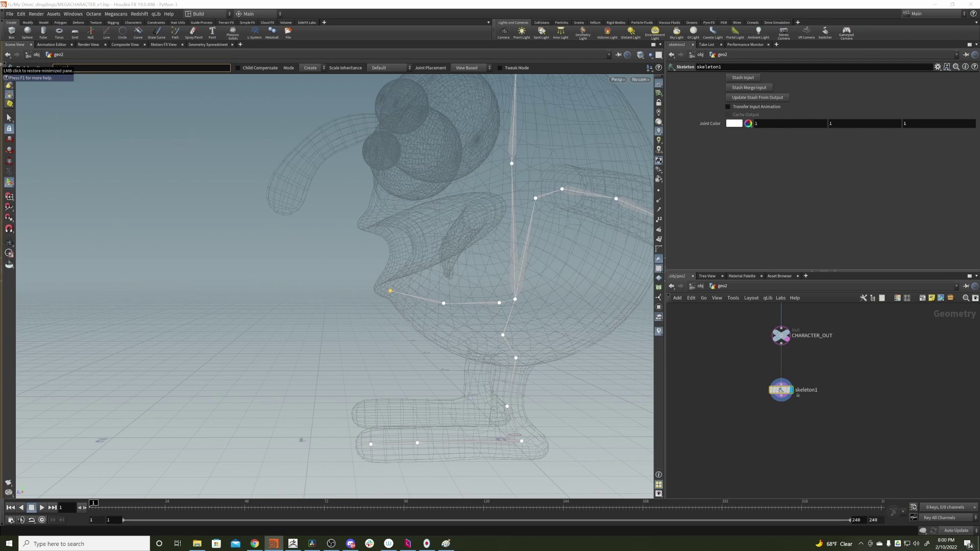
pyautogui.press('Return')
# Enable Tweak Mode for the jaw2 joint, try moving it toward the centre line from the front, and undo the move.
pyautogui.keyDown('alt'); pyautogui.moveTo(327, 337); pyautogui.dragTo(607, 356); pyautogui.keyUp('alt')
pyautogui.press('Escape')
pyautogui.moveTo(324, 274)
pyautogui.keyDown('alt'); pyautogui.mouseDown(button='middle')
pyautogui.moveTo(367, 276)
pyautogui.moveTo(391, 298)
pyautogui.mouseUp(button='middle'); pyautogui.keyUp('alt')
pyautogui.press('Return')
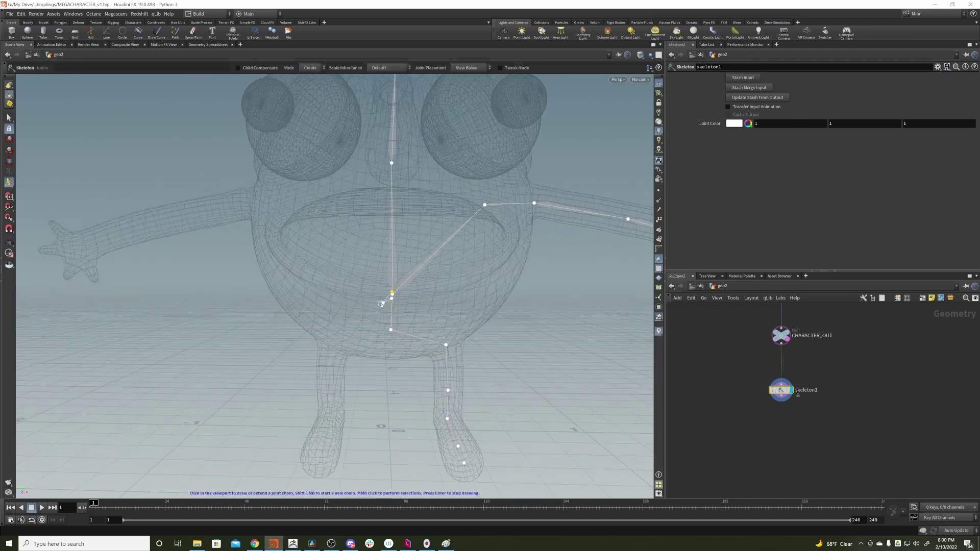
pyautogui.click(383, 303)
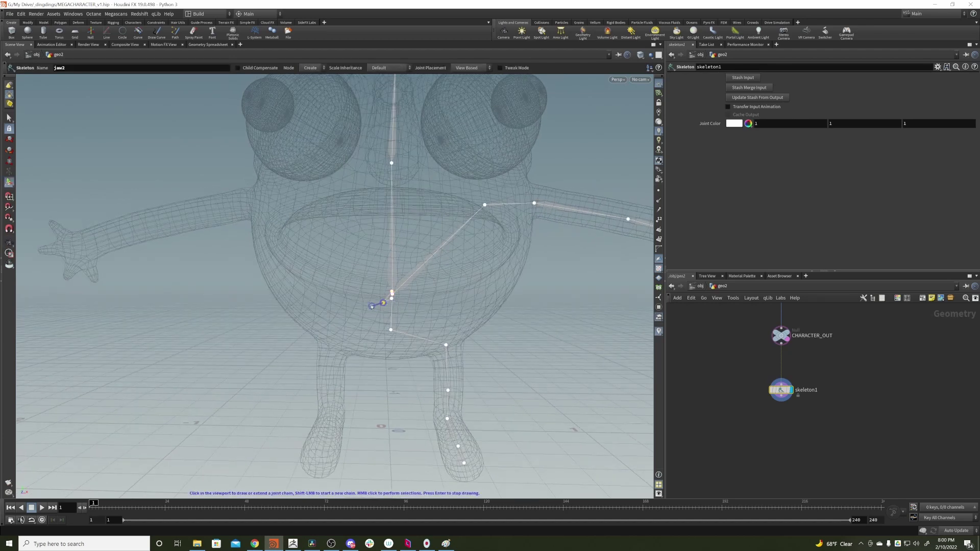
pyautogui.click(501, 68)
pyautogui.moveTo(384, 305); pyautogui.dragTo(392, 304)
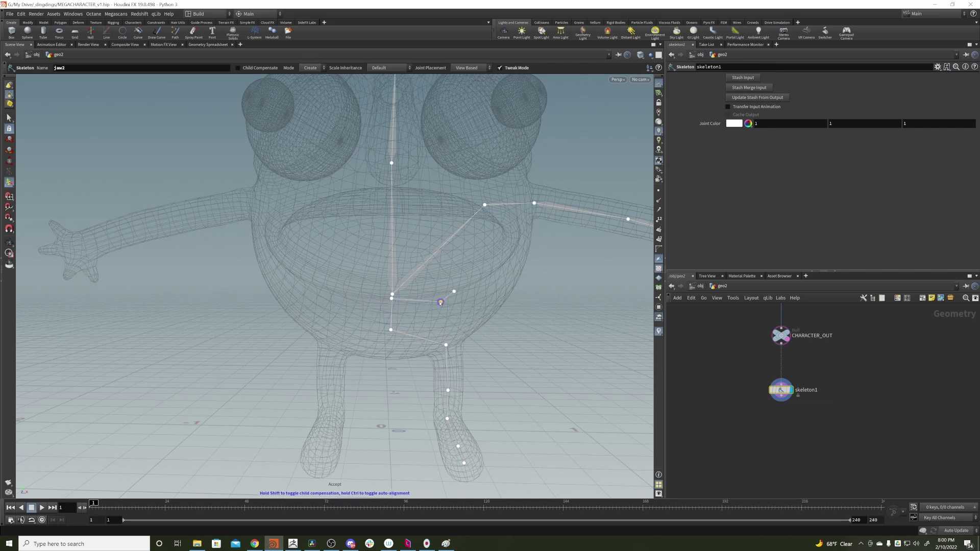
pyautogui.hotkey('ctrl', 'z')
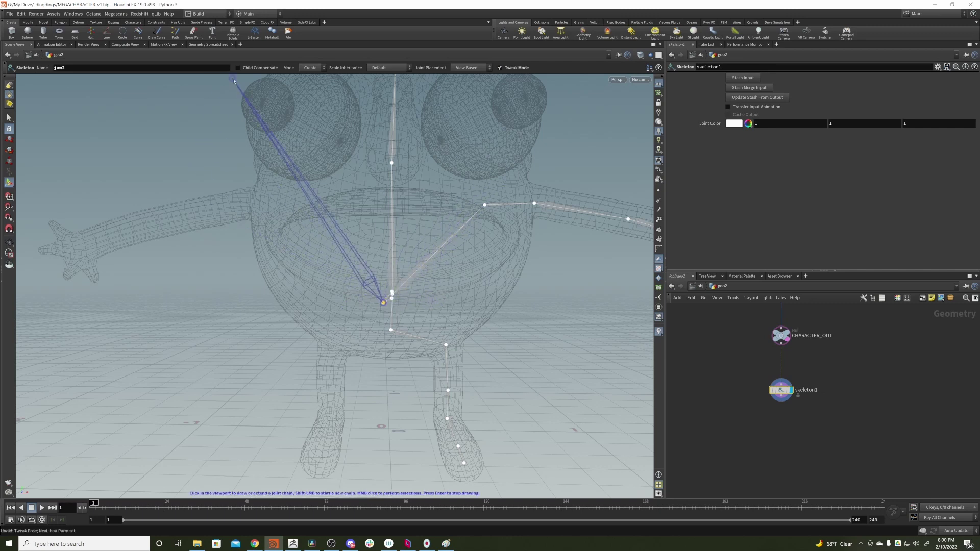
# Turn on Child Compensate and move the jaw2 joint to the body's centre line.
pyautogui.click(238, 68)
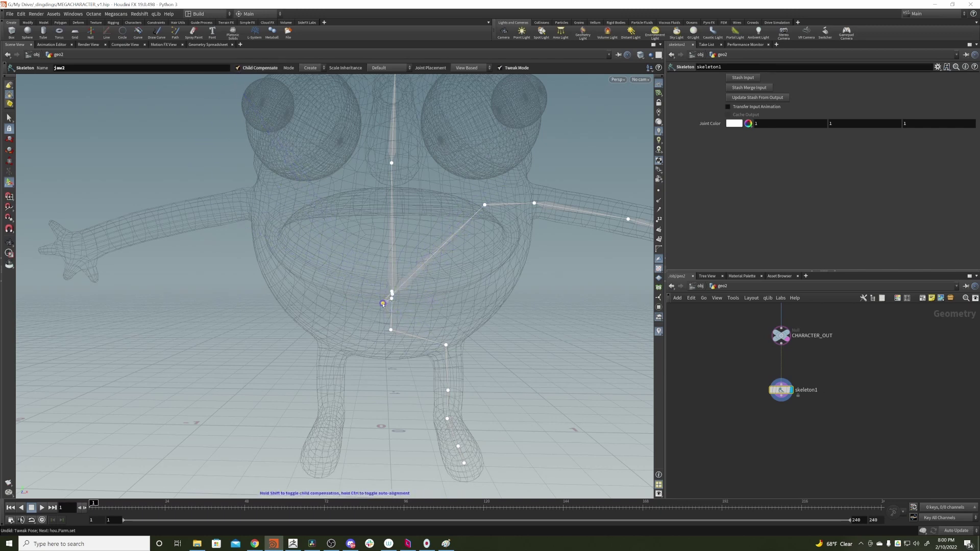
pyautogui.keyDown('alt'); pyautogui.moveTo(400, 301); pyautogui.dragTo(281, 289); pyautogui.keyUp('alt')
pyautogui.keyDown('alt'); pyautogui.moveTo(528, 319); pyautogui.dragTo(431, 278); pyautogui.keyUp('alt')
pyautogui.keyDown('alt'); pyautogui.scroll(-4, 426, 271); pyautogui.keyUp('alt')
pyautogui.keyDown('alt'); pyautogui.moveTo(405, 252); pyautogui.dragTo(421, 312, button='middle'); pyautogui.keyUp('alt')
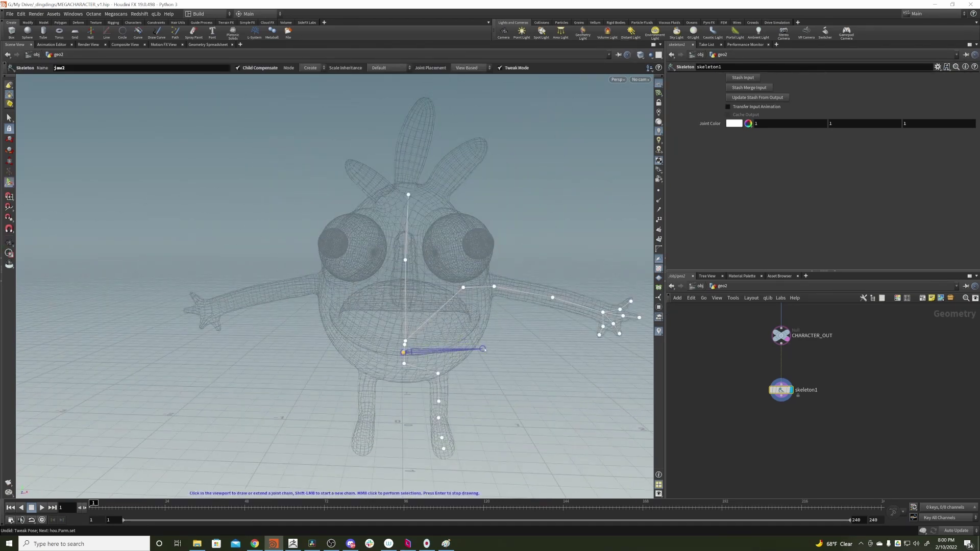
# Examine the left-side skeleton inside the character from several angles and distances.
pyautogui.moveTo(475, 249)
pyautogui.keyDown('alt'); pyautogui.mouseDown()
pyautogui.moveTo(444, 260)
pyautogui.moveTo(485, 232)
pyautogui.mouseUp(); pyautogui.keyUp('alt')
pyautogui.keyDown('alt'); pyautogui.scroll(-5, 496, 235); pyautogui.keyUp('alt')
pyautogui.keyDown('alt'); pyautogui.moveTo(496, 250); pyautogui.dragTo(461, 282, button='middle'); pyautogui.keyUp('alt')
pyautogui.keyDown('alt'); pyautogui.moveTo(461, 284); pyautogui.dragTo(448, 400); pyautogui.keyUp('alt')
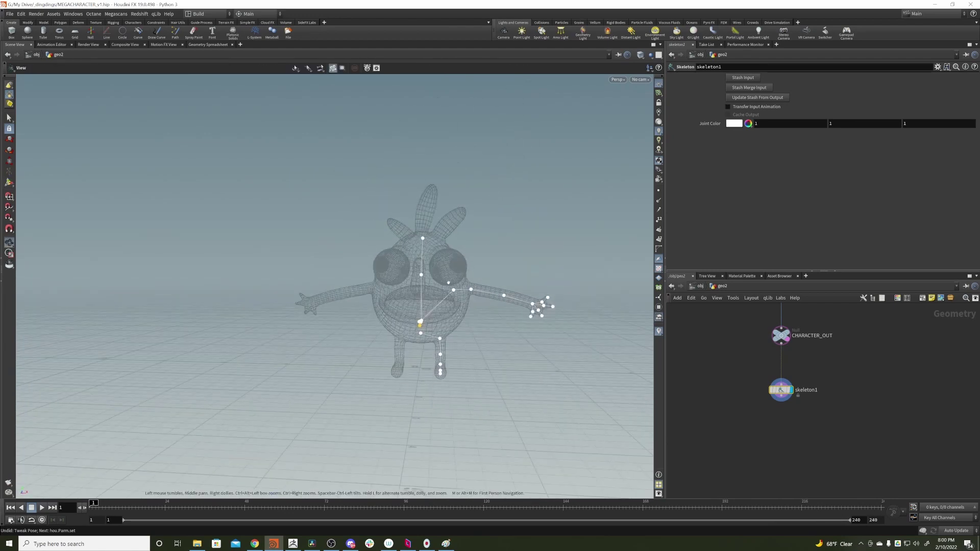
pyautogui.keyDown('alt'); pyautogui.moveTo(454, 294); pyautogui.dragTo(452, 272); pyautogui.keyUp('alt')
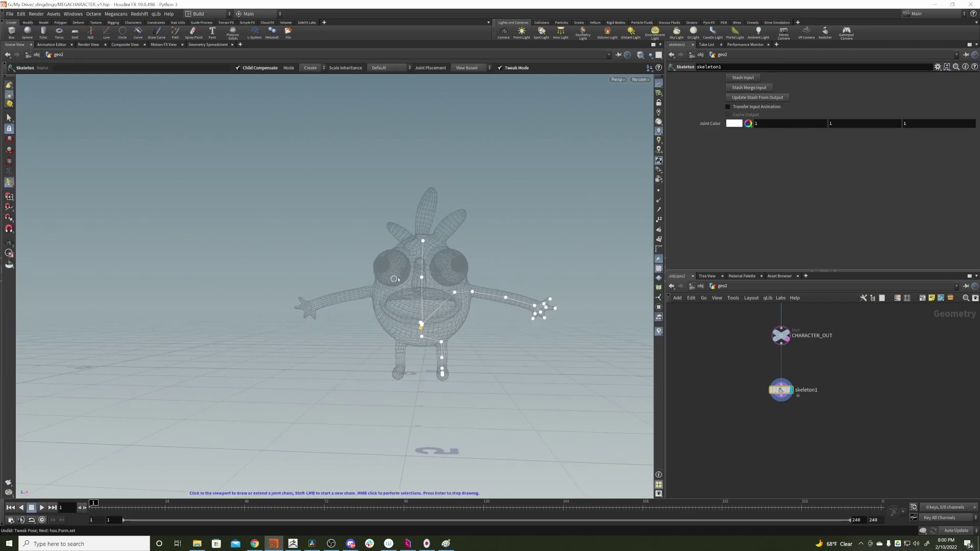
pyautogui.moveTo(358, 318)
pyautogui.keyDown('alt'); pyautogui.mouseDown()
pyautogui.moveTo(311, 340)
pyautogui.moveTo(359, 319)
pyautogui.mouseUp(); pyautogui.keyUp('alt')
pyautogui.keyDown('alt'); pyautogui.moveTo(360, 319); pyautogui.dragTo(437, 311, button='right'); pyautogui.keyUp('alt')
pyautogui.keyDown('alt'); pyautogui.moveTo(426, 327); pyautogui.dragTo(422, 303); pyautogui.keyUp('alt')
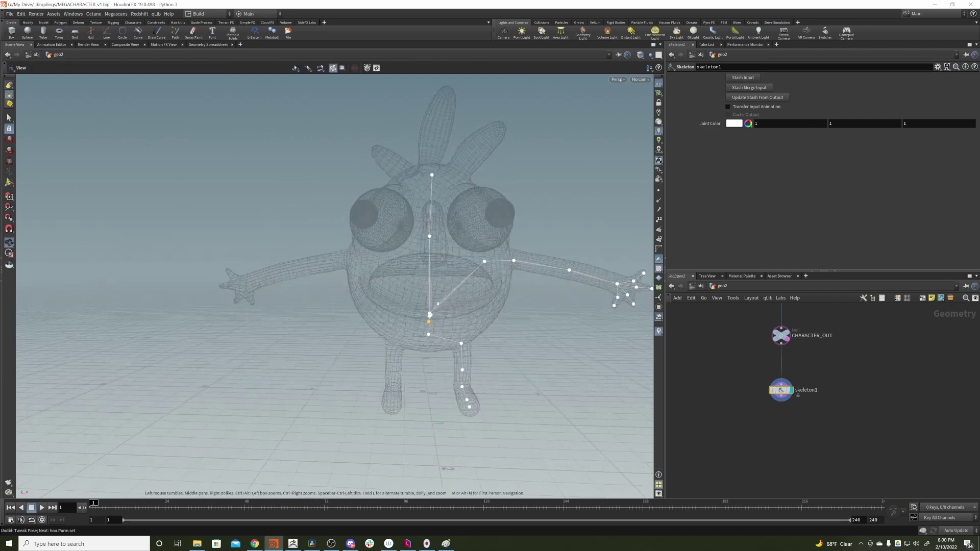
pyautogui.press('Return')
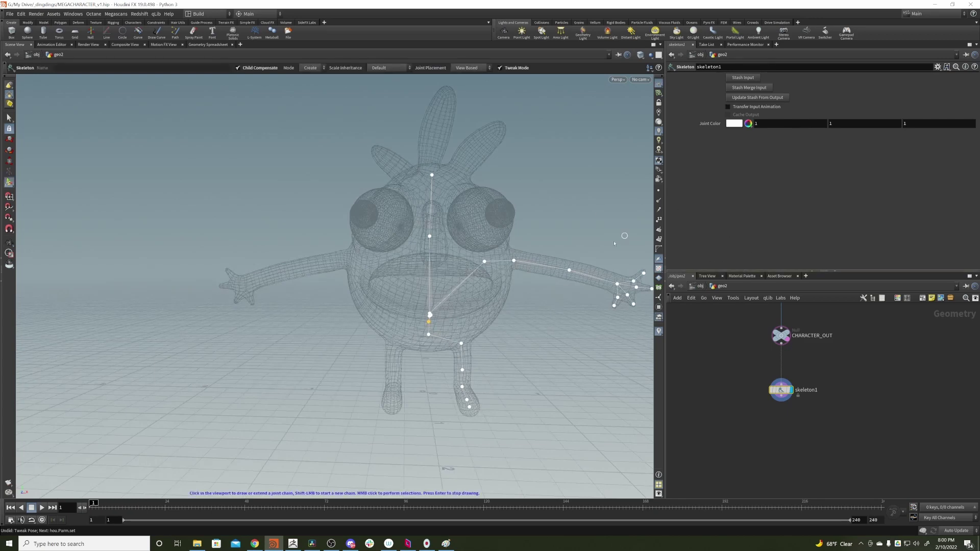
pyautogui.keyDown('alt'); pyautogui.moveTo(552, 258); pyautogui.dragTo(511, 263); pyautogui.keyUp('alt')
pyautogui.keyDown('alt'); pyautogui.moveTo(510, 263); pyautogui.dragTo(429, 280, button='middle'); pyautogui.keyUp('alt')
pyautogui.keyDown('alt'); pyautogui.moveTo(429, 281); pyautogui.dragTo(423, 290, button='right'); pyautogui.keyUp('alt')
pyautogui.keyDown('alt'); pyautogui.moveTo(423, 290); pyautogui.dragTo(479, 291); pyautogui.keyUp('alt')
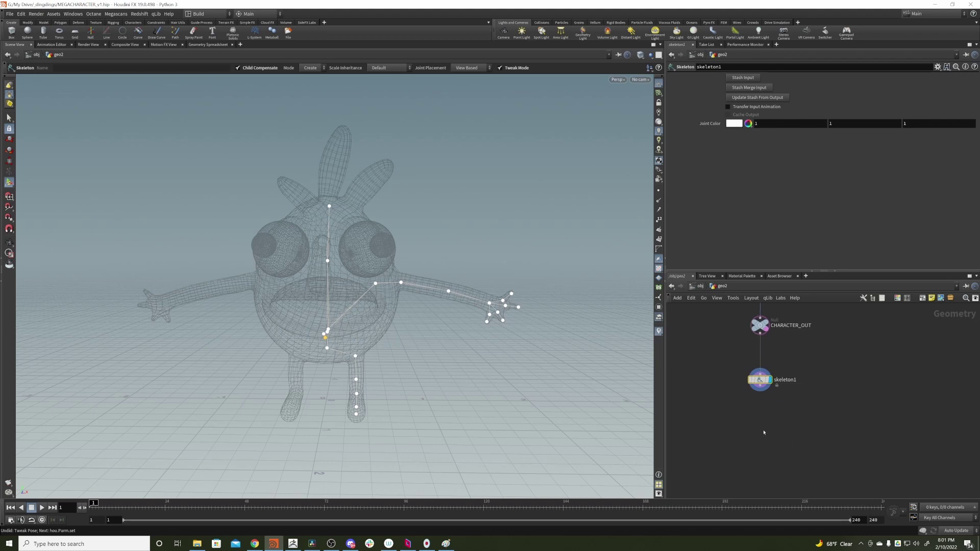
# Add a Skeleton Mirror node after skeleton1 and display its mirrored result.
pyautogui.press('Tab')
pyautogui.write('skeleton m')
pyautogui.press('Return')
pyautogui.click(793, 435)
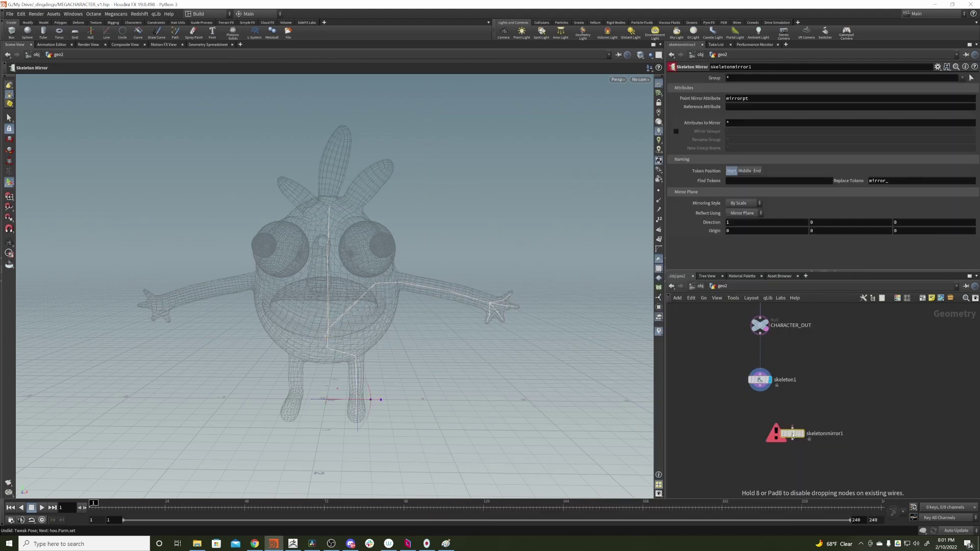
pyautogui.keyDown('alt'); pyautogui.moveTo(379, 286); pyautogui.dragTo(340, 265, button='right'); pyautogui.keyUp('alt')
pyautogui.keyDown('alt'); pyautogui.moveTo(340, 264); pyautogui.dragTo(357, 253, button='middle'); pyautogui.keyUp('alt')
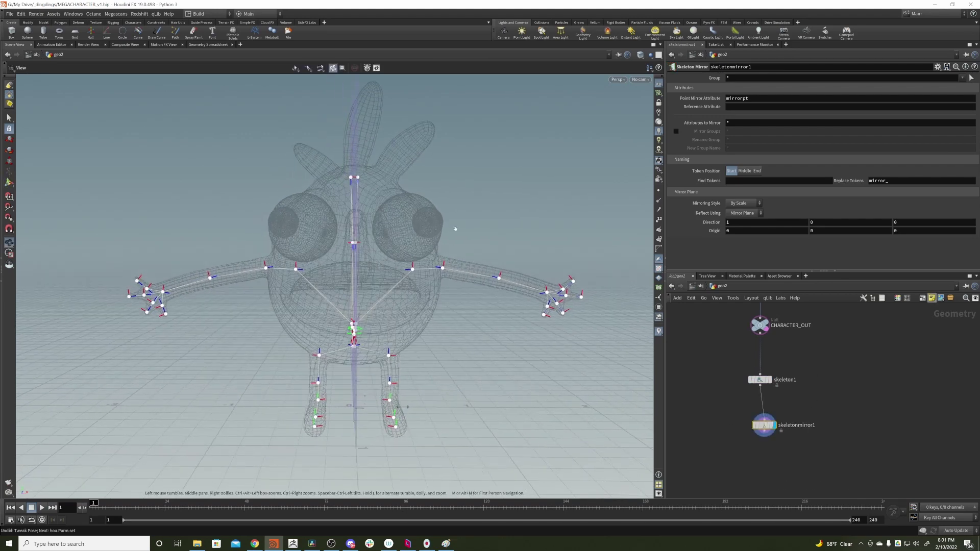
pyautogui.press('Return')
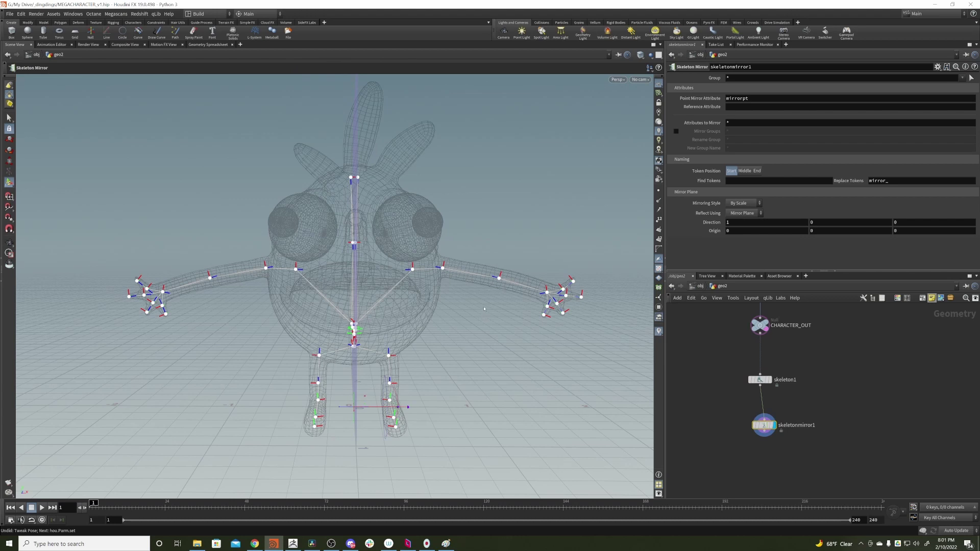
# Configure the mirror's naming with the token position at End, finding _L and replacing it with _R.
pyautogui.click(775, 182)
pyautogui.click(757, 171)
pyautogui.click(752, 181)
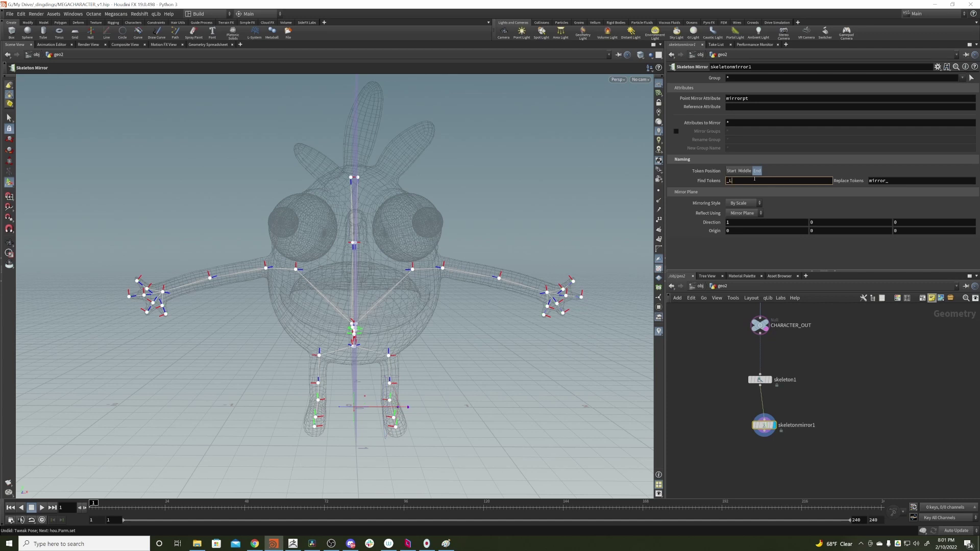
pyautogui.press('Tab')
pyautogui.write('_R')
pyautogui.press('Return')
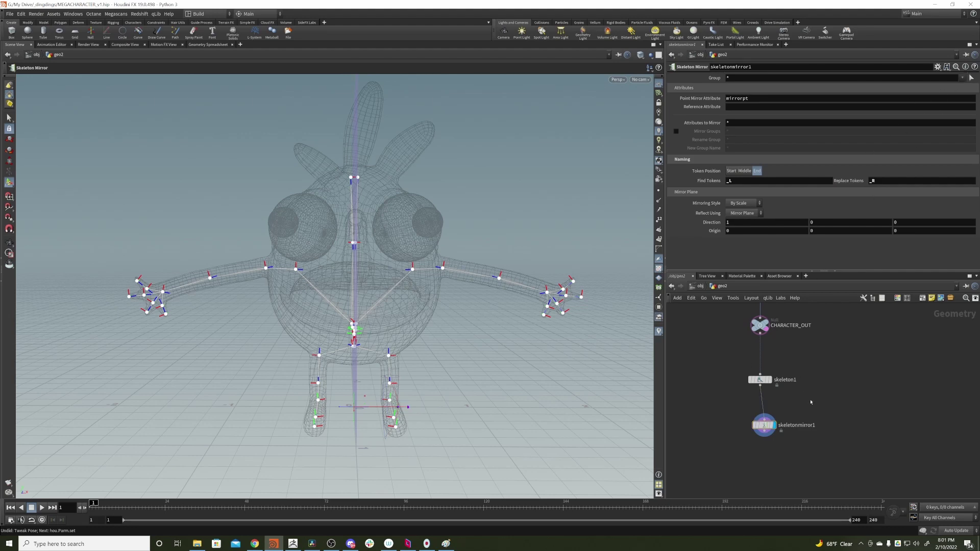
# Insert a Group Create node between skeleton1 and skeletonmirror1 and set its group type to Points.
pyautogui.press('Tab')
pyautogui.write('group')
pyautogui.press('Return')
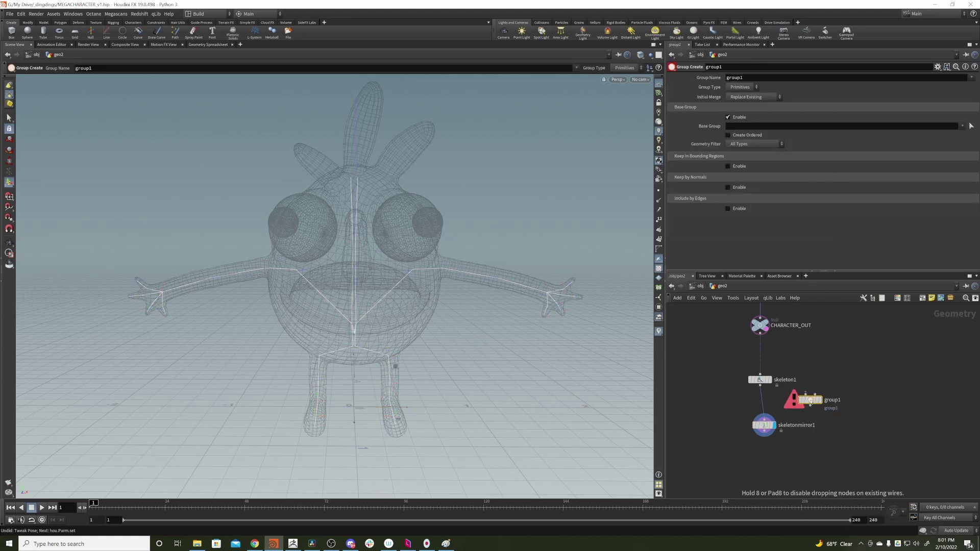
pyautogui.click(760, 405)
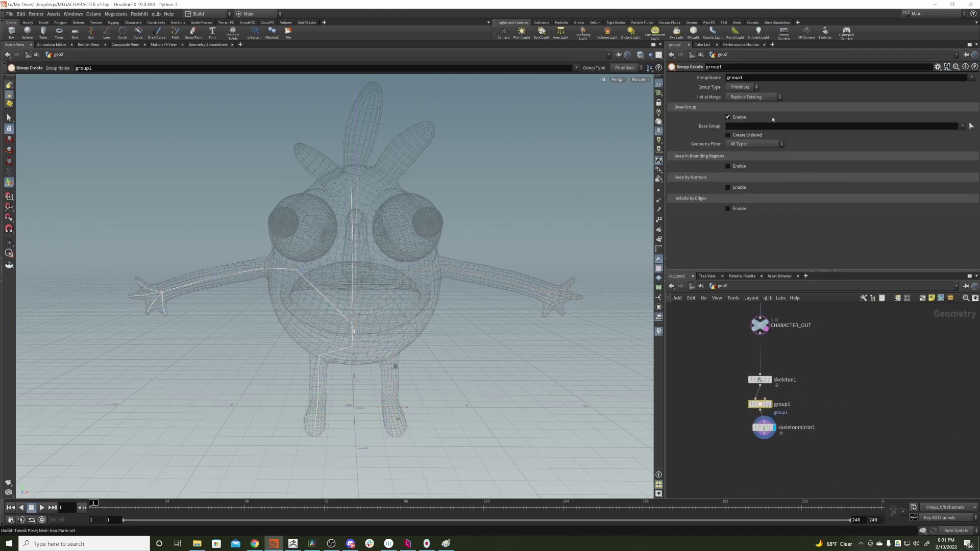
pyautogui.click(743, 87)
pyautogui.click(744, 98)
# Rename the group node Left_Side and set its group name to leftside.
pyautogui.click(786, 405)
pyautogui.moveTo(794, 404); pyautogui.dragTo(647, 376)
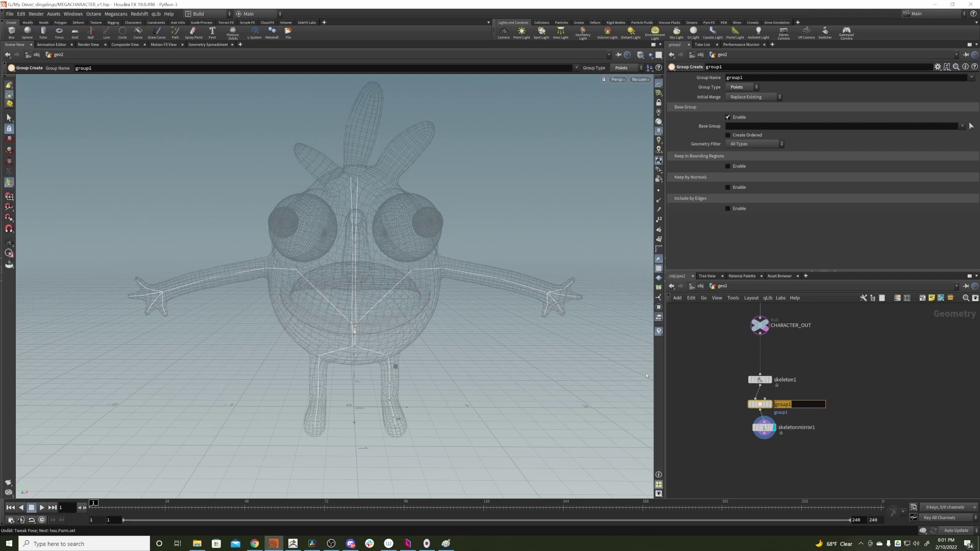
pyautogui.write('Left_Side')
pyautogui.press('Return')
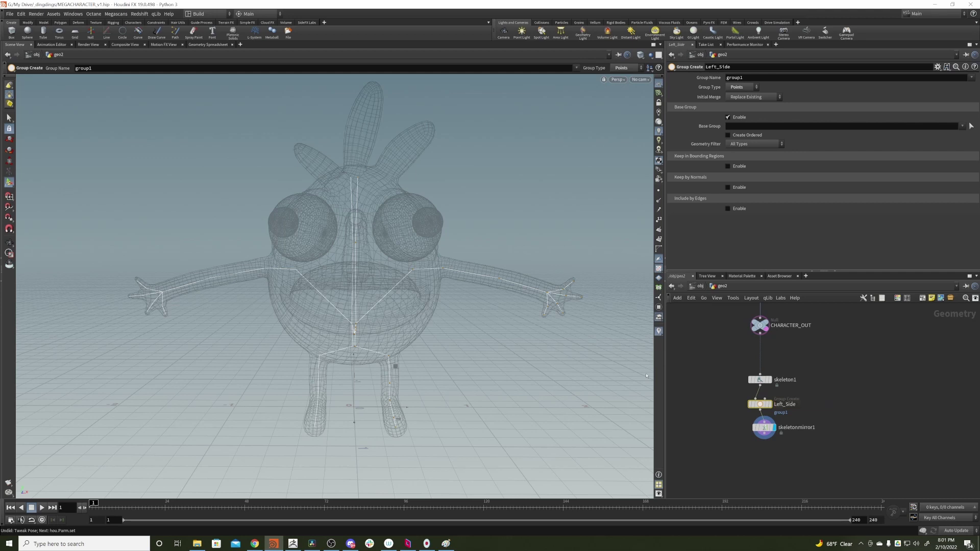
pyautogui.doubleClick(923, 77)
pyautogui.write('left s')
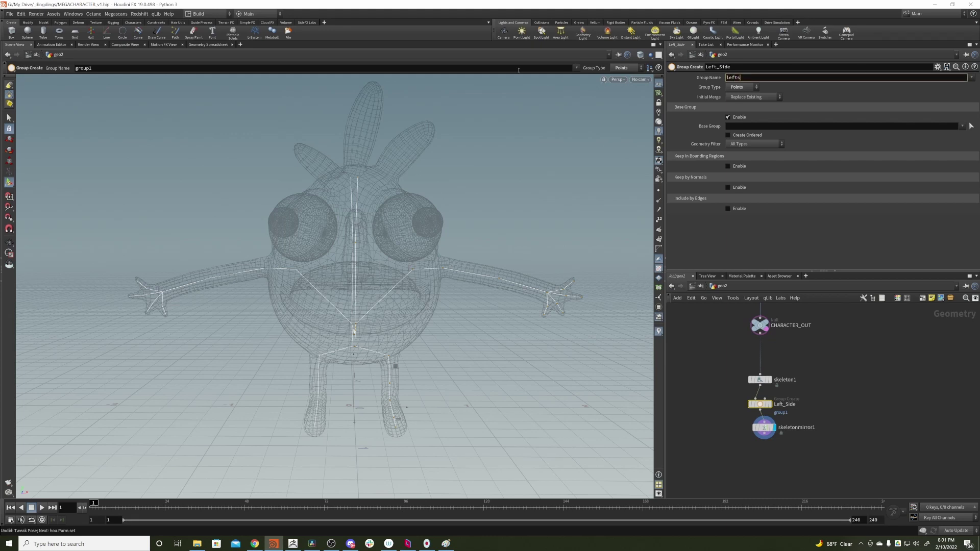
pyautogui.write('ide')
pyautogui.press('Return')
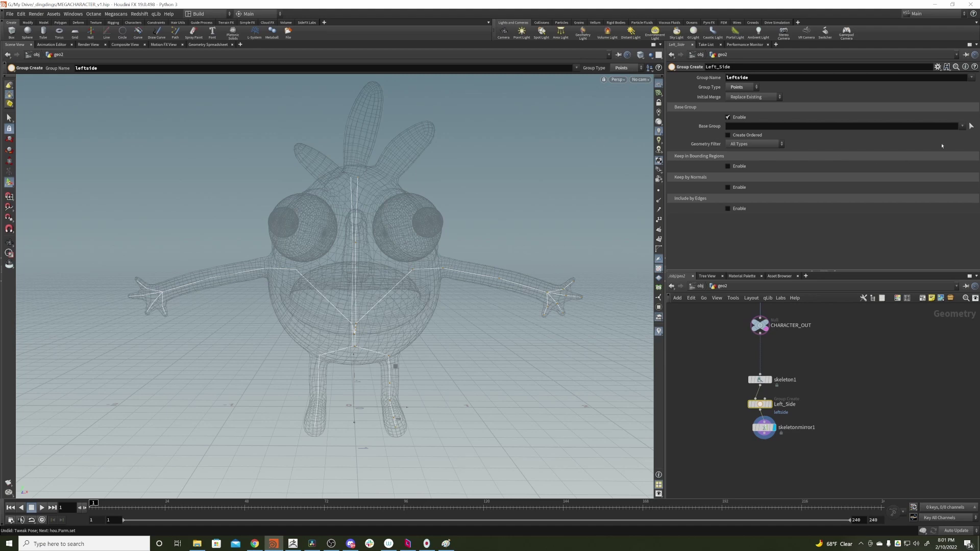
# Pick the left leg, arm and hand joints, excluding the central spine, as the base group of Left_Side.
pyautogui.click(971, 126)
pyautogui.keyDown('alt'); pyautogui.moveTo(529, 237); pyautogui.dragTo(493, 236, button='middle'); pyautogui.keyUp('alt')
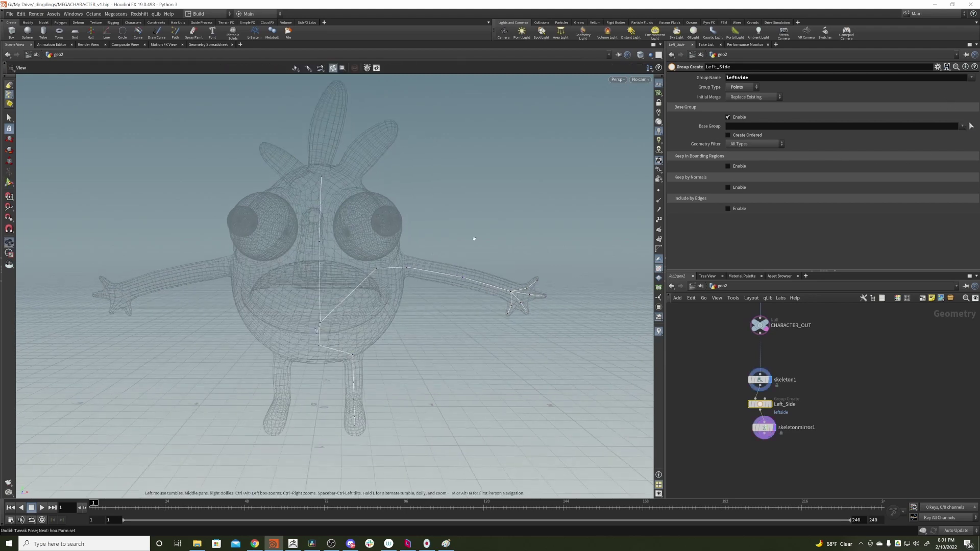
pyautogui.moveTo(586, 185); pyautogui.dragTo(327, 455)
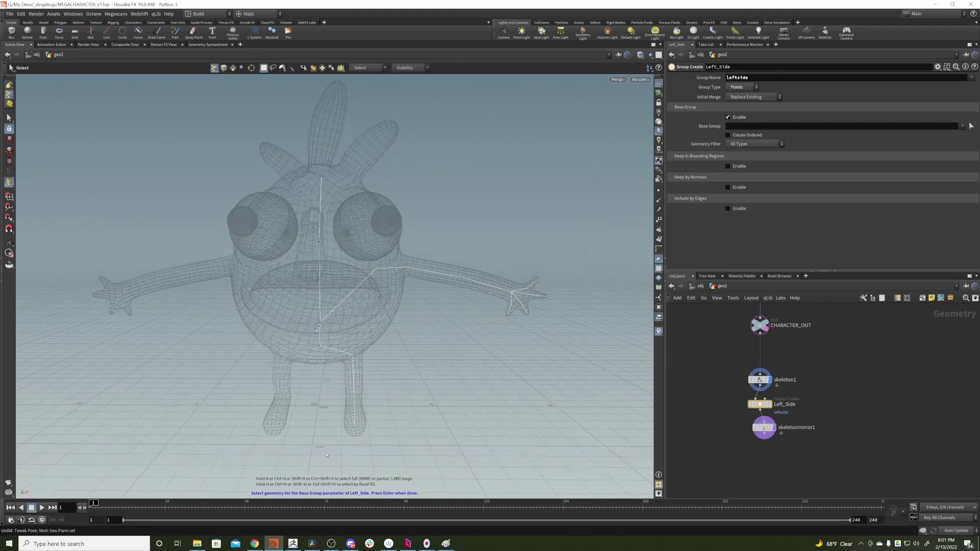
pyautogui.press('Return')
pyautogui.moveTo(379, 231)
pyautogui.keyDown('alt'); pyautogui.mouseDown()
pyautogui.moveTo(392, 227)
pyautogui.moveTo(384, 225)
pyautogui.mouseUp(); pyautogui.keyUp('alt')
# Restrict the Skeleton Mirror node to the leftside group and inspect the mirrored joints around the torso.
pyautogui.click(764, 427)
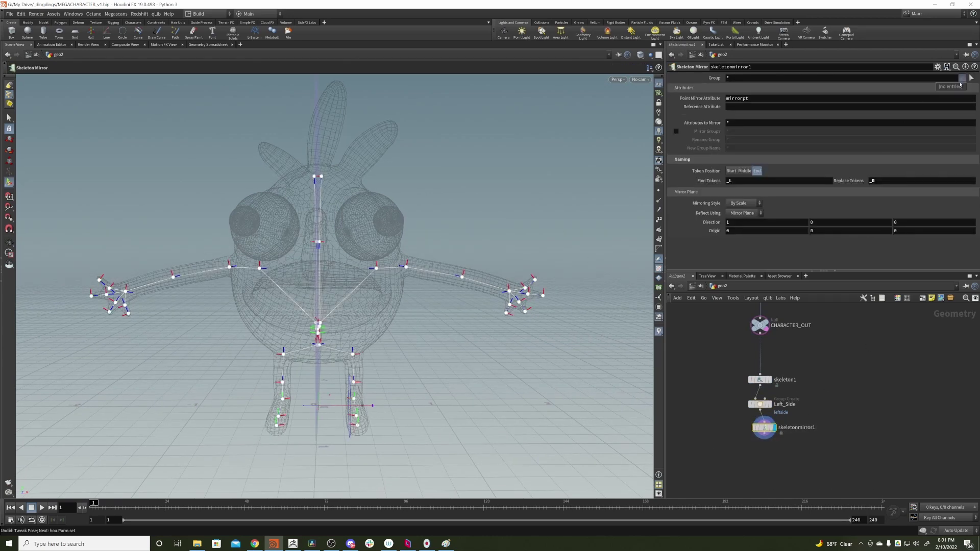
pyautogui.moveTo(908, 79); pyautogui.dragTo(519, 89)
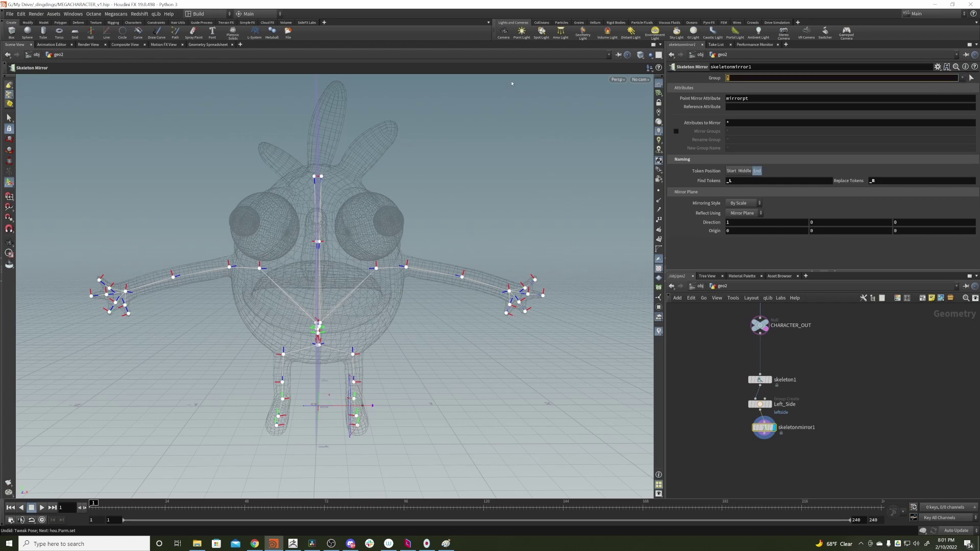
pyautogui.write('leftside')
pyautogui.press('Return')
pyautogui.moveTo(357, 307)
pyautogui.keyDown('alt'); pyautogui.mouseDown()
pyautogui.moveTo(329, 312)
pyautogui.moveTo(337, 321)
pyautogui.moveTo(383, 302)
pyautogui.moveTo(357, 297)
pyautogui.mouseUp(); pyautogui.keyUp('alt')
pyautogui.scroll(5, 337, 322)
pyautogui.scroll(-5, 357, 297)
pyautogui.keyDown('alt'); pyautogui.moveTo(356, 297); pyautogui.dragTo(405, 342, button='middle'); pyautogui.keyUp('alt')
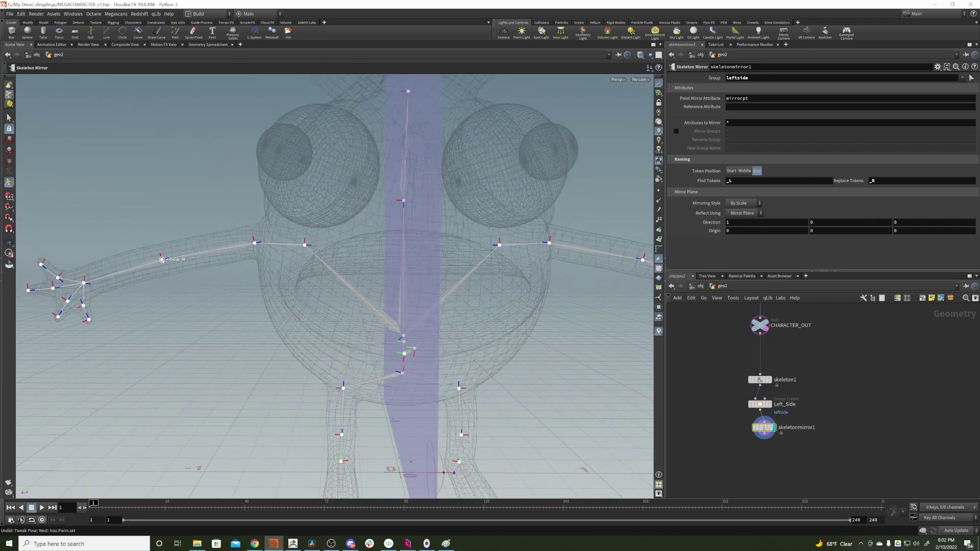
# Examine the mirrored skeleton inside the character from the front and side to check the joints on both sides.
pyautogui.scroll(-5, 317, 255)
pyautogui.keyDown('alt'); pyautogui.moveTo(317, 255); pyautogui.dragTo(271, 281, button='middle'); pyautogui.keyUp('alt')
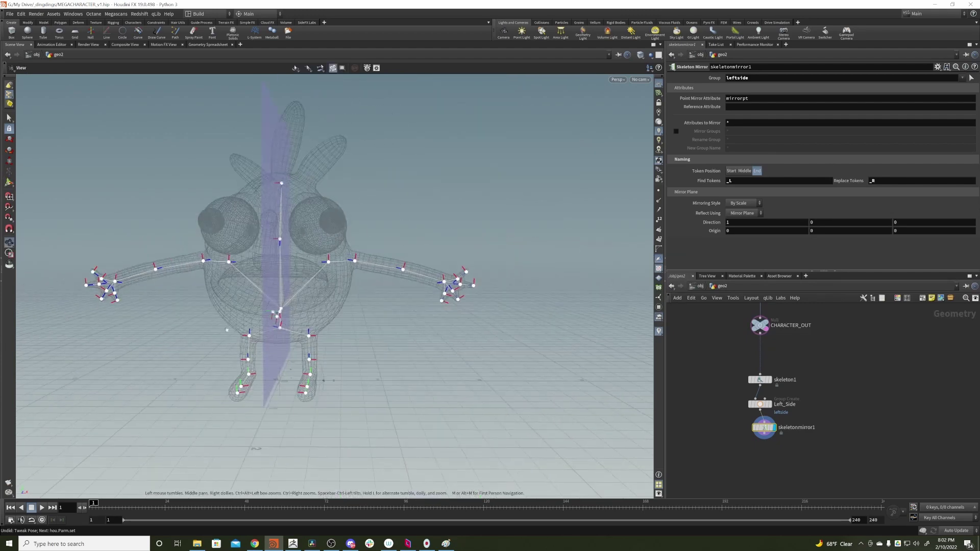
pyautogui.keyDown('alt'); pyautogui.moveTo(270, 280); pyautogui.dragTo(378, 223); pyautogui.keyUp('alt')
pyautogui.moveTo(775, 372); pyautogui.dragTo(769, 304, button='middle')
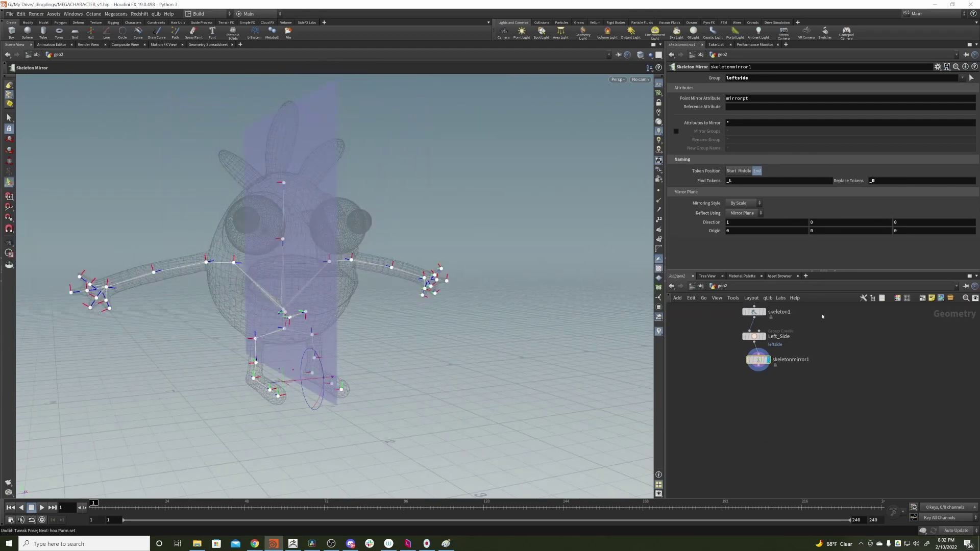
pyautogui.moveTo(831, 355); pyautogui.dragTo(754, 368)
pyautogui.keyDown('alt'); pyautogui.moveTo(374, 313); pyautogui.dragTo(339, 301); pyautogui.keyUp('alt')
pyautogui.keyDown('alt'); pyautogui.moveTo(382, 276); pyautogui.dragTo(468, 288, button='middle'); pyautogui.keyUp('alt')
pyautogui.keyDown('alt'); pyautogui.moveTo(468, 288); pyautogui.dragTo(405, 317, button='right'); pyautogui.keyUp('alt')
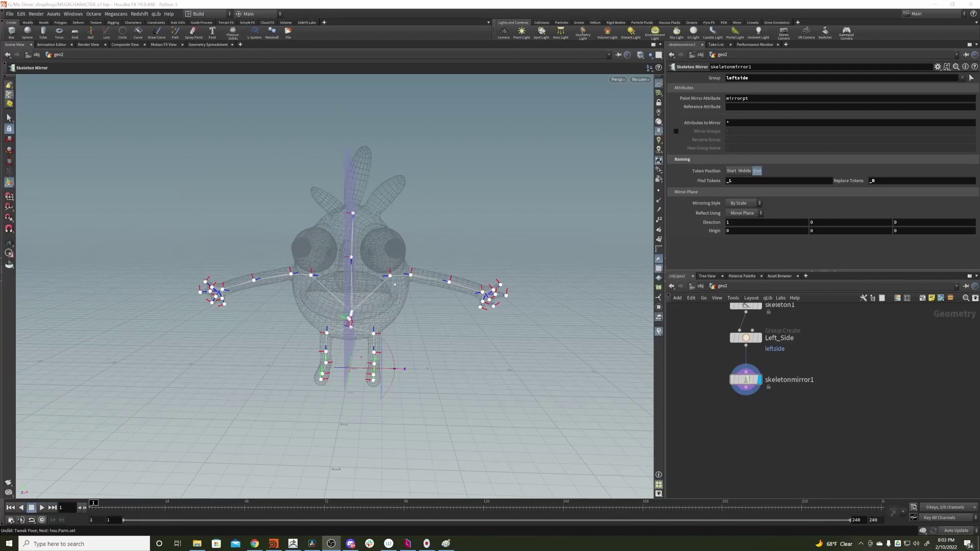
pyautogui.moveTo(392, 286)
pyautogui.keyDown('alt'); pyautogui.mouseDown()
pyautogui.moveTo(312, 294)
pyautogui.moveTo(388, 286)
pyautogui.mouseUp(); pyautogui.keyUp('alt')
pyautogui.keyDown('alt'); pyautogui.moveTo(386, 287); pyautogui.dragTo(350, 321, button='right'); pyautogui.keyUp('alt')
pyautogui.keyDown('alt'); pyautogui.moveTo(350, 321); pyautogui.dragTo(362, 306, button='middle'); pyautogui.keyUp('alt')
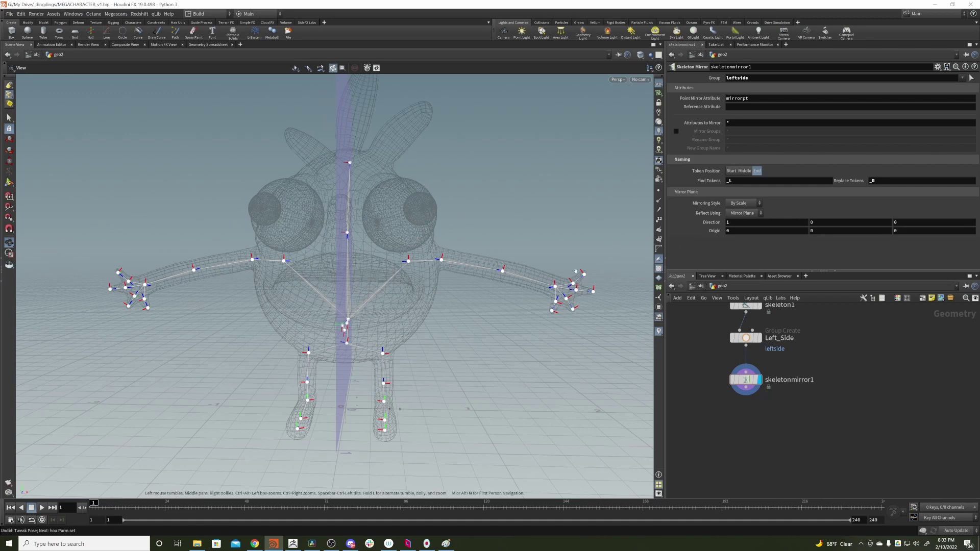
# Add a Rig Doctor node below skeletonmirror1, feed the mirrored skeleton into it and display its output.
pyautogui.press('Tab')
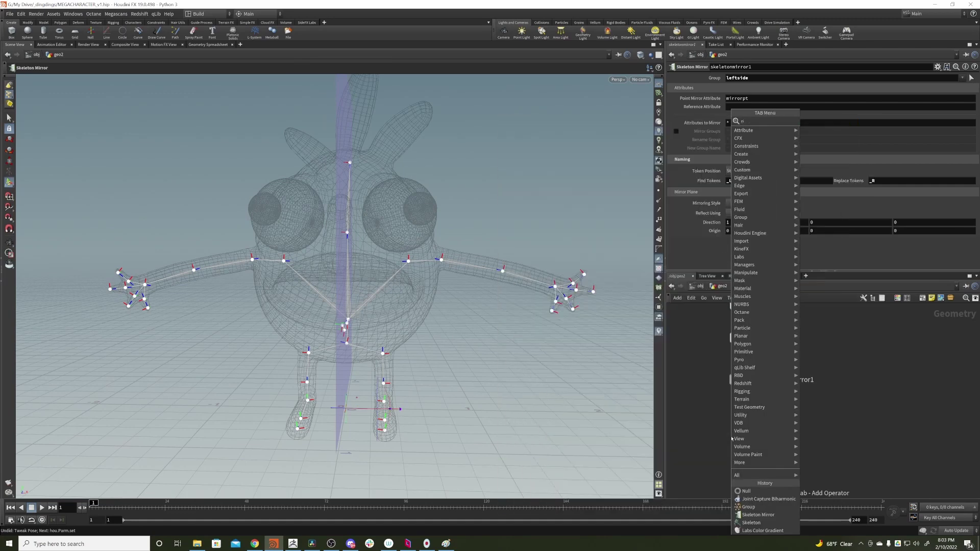
pyautogui.write('rigdo')
pyautogui.press('Return')
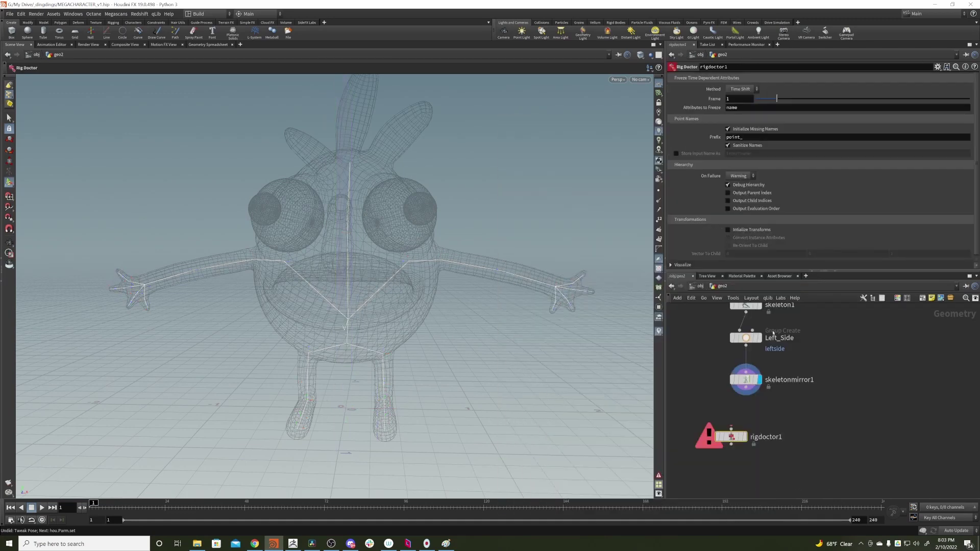
pyautogui.click(729, 425)
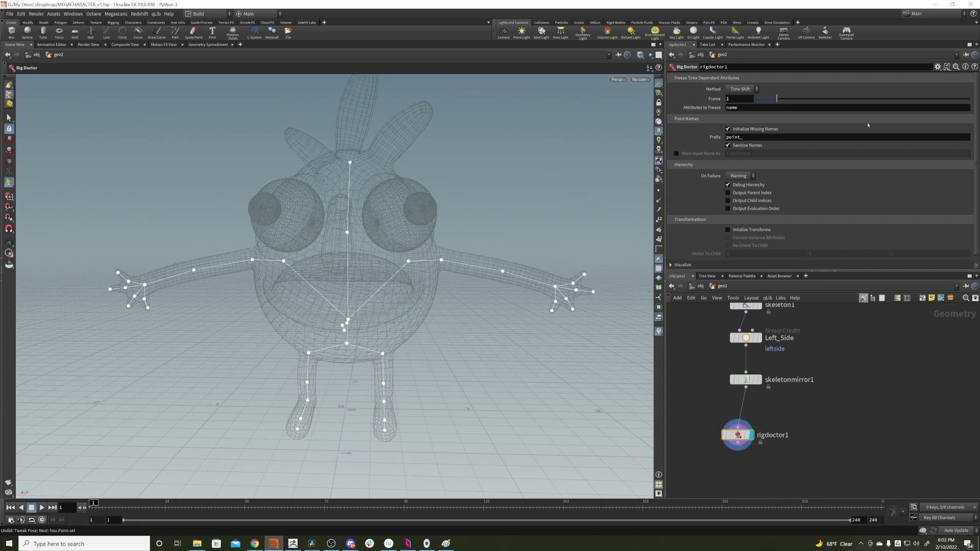
# Enable Initialize Transforms and Re-Orient To Child on the Rig Doctor and align the node under skeletonmirror1.
pyautogui.click(750, 230)
pyautogui.click(743, 245)
pyautogui.moveTo(738, 436); pyautogui.dragTo(746, 434)
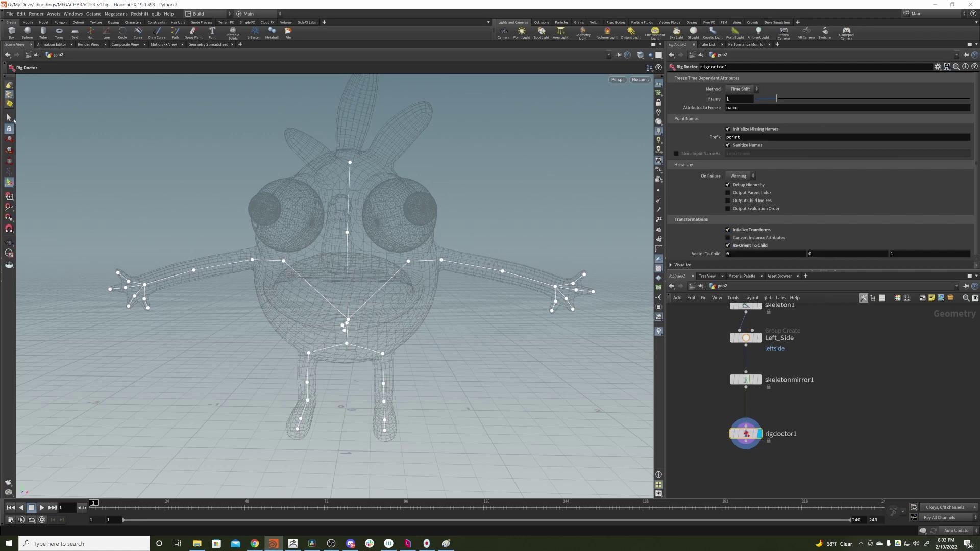
# Examine the re-oriented joint axes around the torso and along the arm.
pyautogui.click(9, 118)
pyautogui.click(9, 182)
pyautogui.press('space')
pyautogui.moveTo(432, 258); pyautogui.dragTo(406, 263)
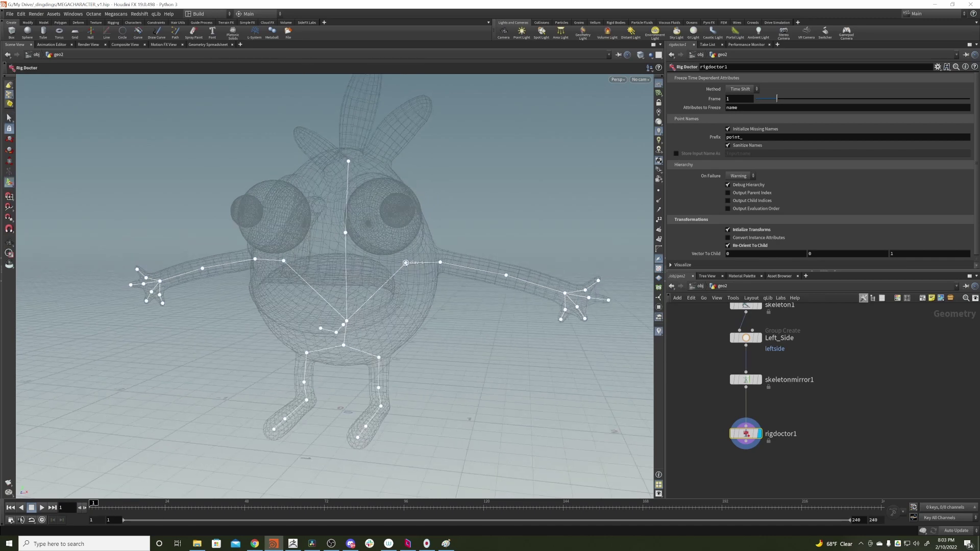
pyautogui.scroll(4, 362, 317)
pyautogui.moveTo(362, 317); pyautogui.dragTo(345, 314)
pyautogui.scroll(5, 341, 317)
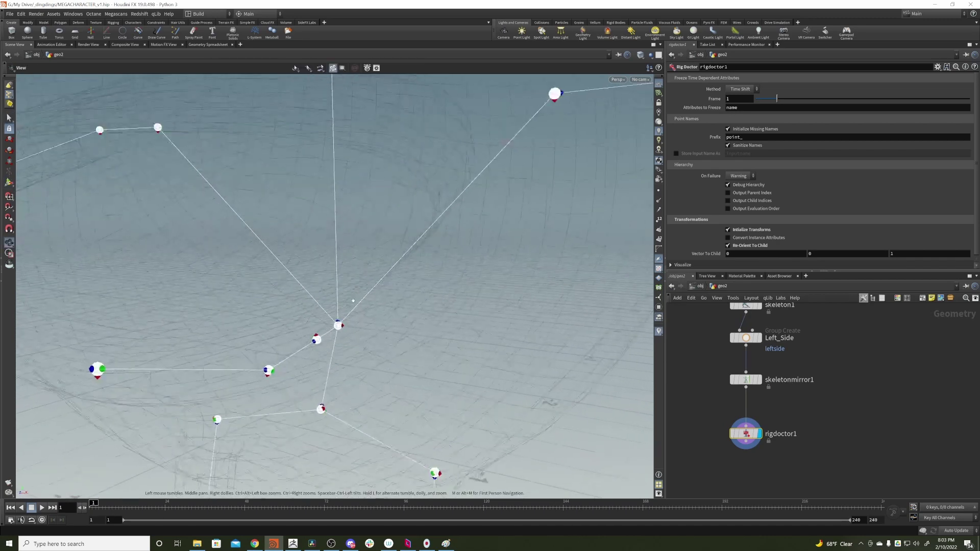
pyautogui.moveTo(363, 276); pyautogui.dragTo(427, 311, button='middle')
pyautogui.moveTo(167, 151); pyautogui.dragTo(339, 170, button='middle')
pyautogui.moveTo(339, 170); pyautogui.dragTo(407, 180)
pyautogui.moveTo(407, 180); pyautogui.dragTo(551, 162, button='middle')
pyautogui.moveTo(551, 162); pyautogui.dragTo(579, 165)
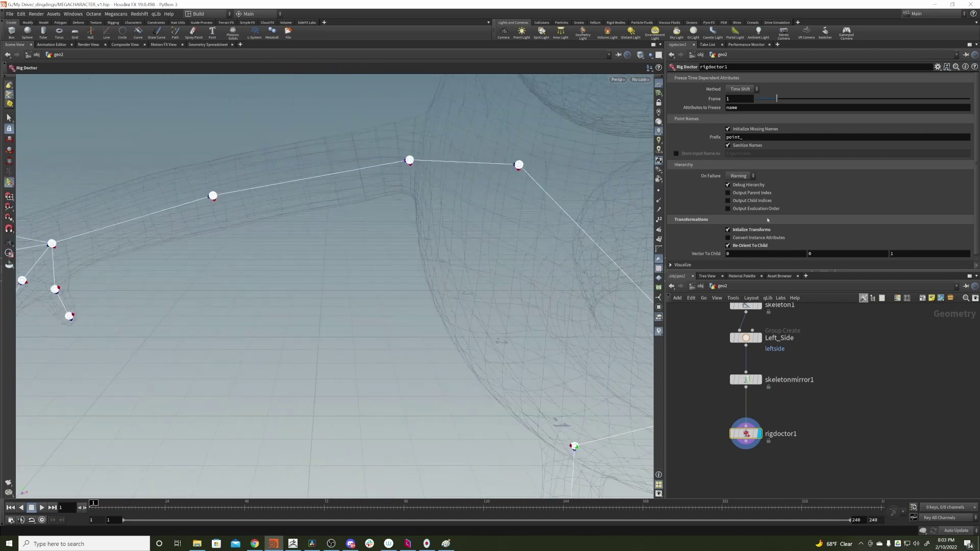
# Inspect the shoulder and upper-arm joint axes up close to see whether they aim at their child joints.
pyautogui.scroll(5, 429, 165)
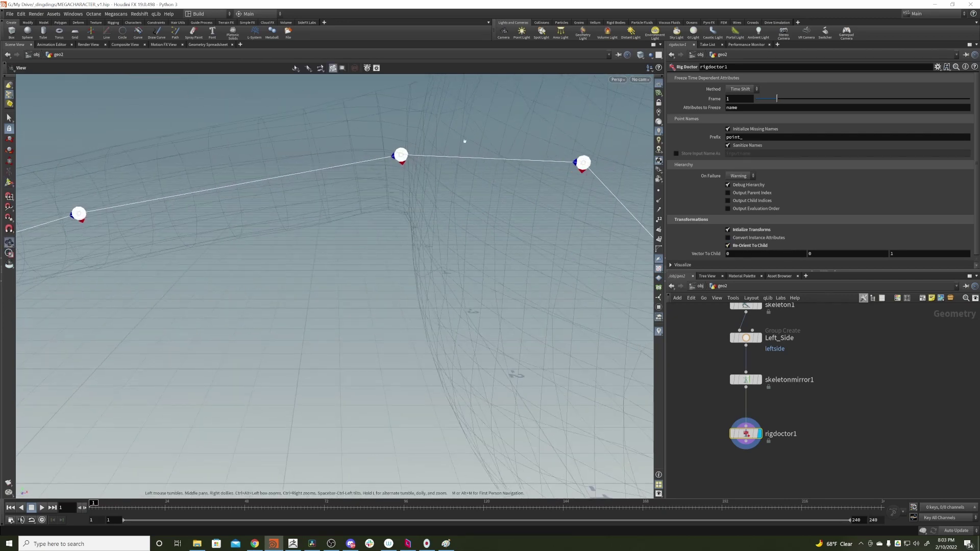
pyautogui.moveTo(395, 156); pyautogui.dragTo(446, 174, button='middle')
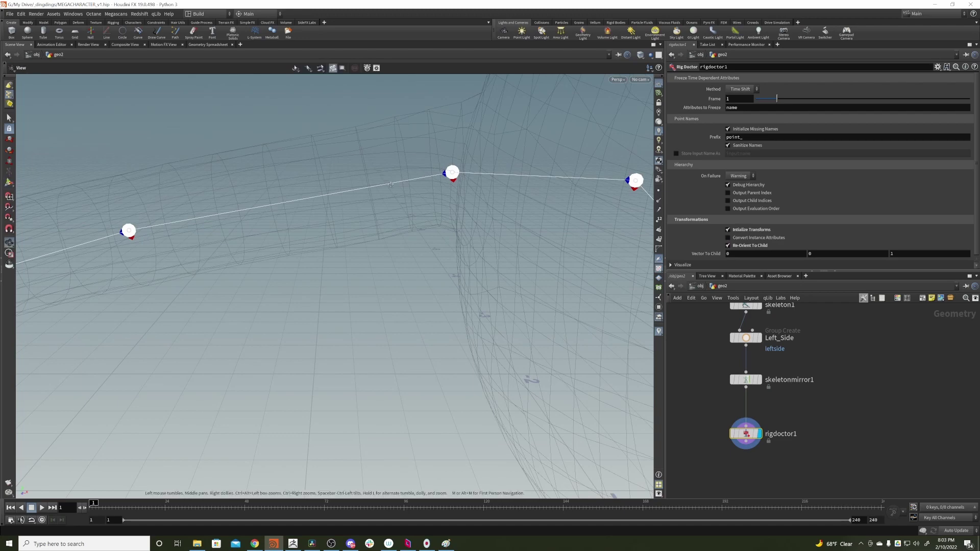
pyautogui.moveTo(184, 223); pyautogui.dragTo(347, 201, button='middle')
pyautogui.moveTo(619, 145); pyautogui.dragTo(427, 186, button='middle')
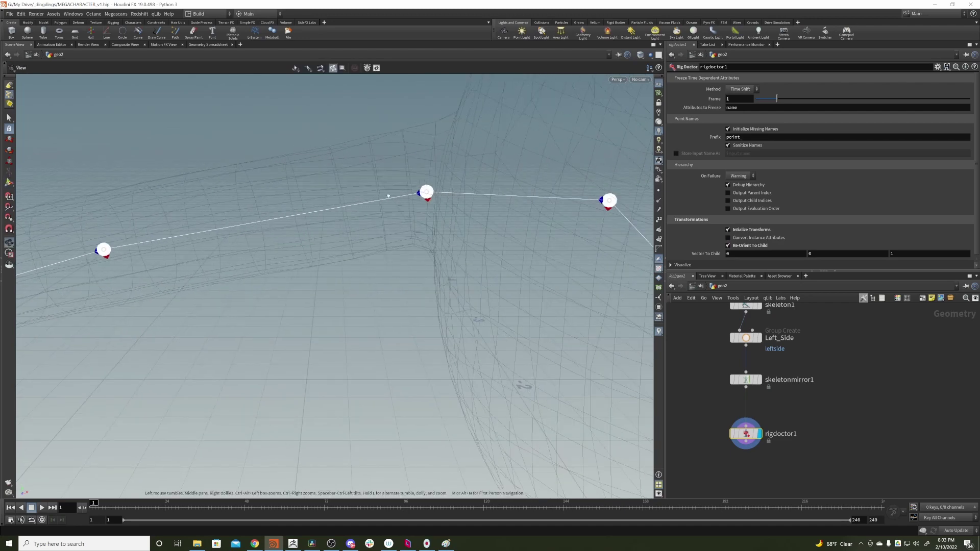
pyautogui.scroll(3, 443, 187)
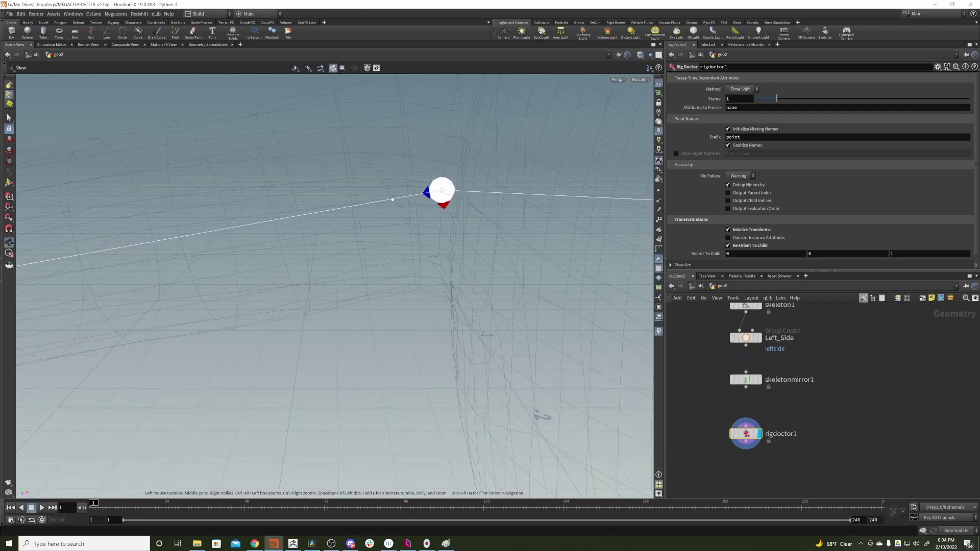
pyautogui.scroll(-10, 437, 192)
pyautogui.moveTo(438, 193); pyautogui.dragTo(443, 258, button='middle')
pyautogui.moveTo(443, 258)
pyautogui.mouseDown()
pyautogui.moveTo(245, 245)
pyautogui.moveTo(428, 249)
pyautogui.mouseUp()
pyautogui.scroll(-2, 429, 249)
pyautogui.moveTo(429, 249); pyautogui.dragTo(498, 189, button='middle')
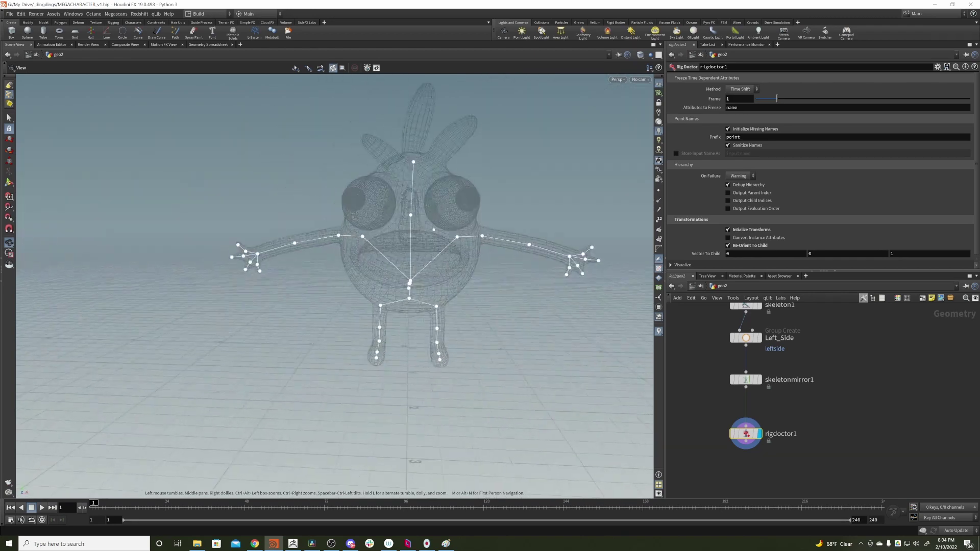
# Add a Joint Capture Biharmonic node to the network below rigdoctor1.
pyautogui.scroll(-2, 886, 332)
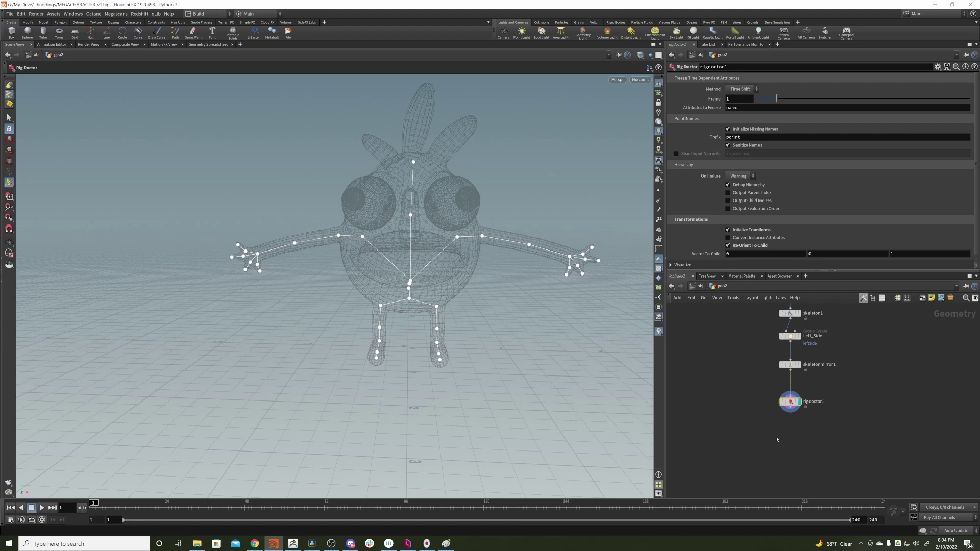
pyautogui.press('Tab')
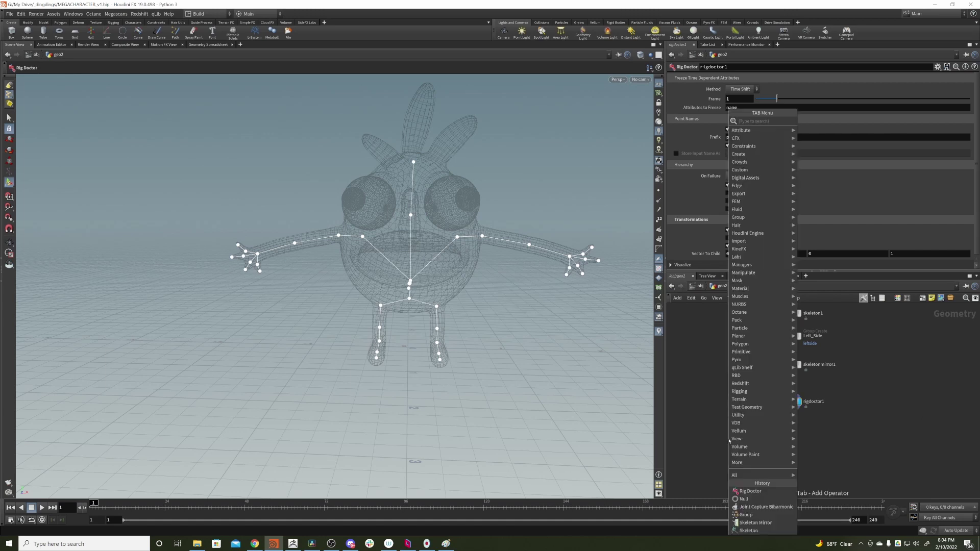
pyautogui.write('joint cap')
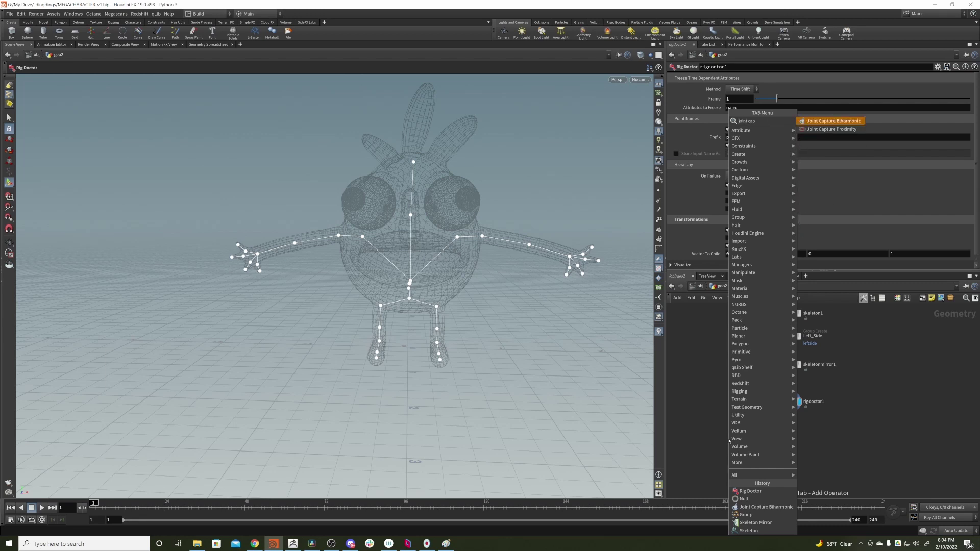
pyautogui.press('Return')
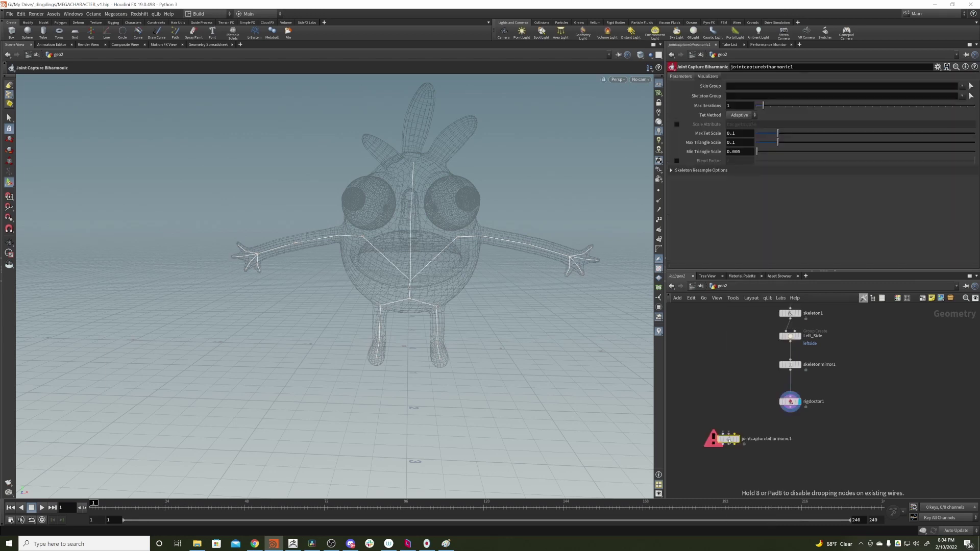
pyautogui.click(729, 439)
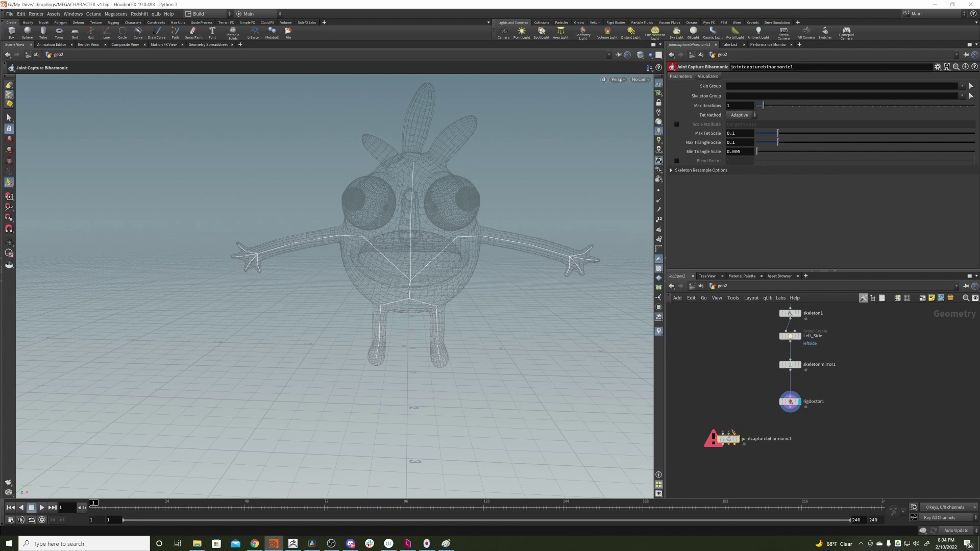
pyautogui.moveTo(732, 375)
pyautogui.mouseDown(button='middle')
pyautogui.moveTo(732, 423)
pyautogui.moveTo(724, 393)
pyautogui.mouseUp(button='middle')
pyautogui.scroll(-2, 731, 397)
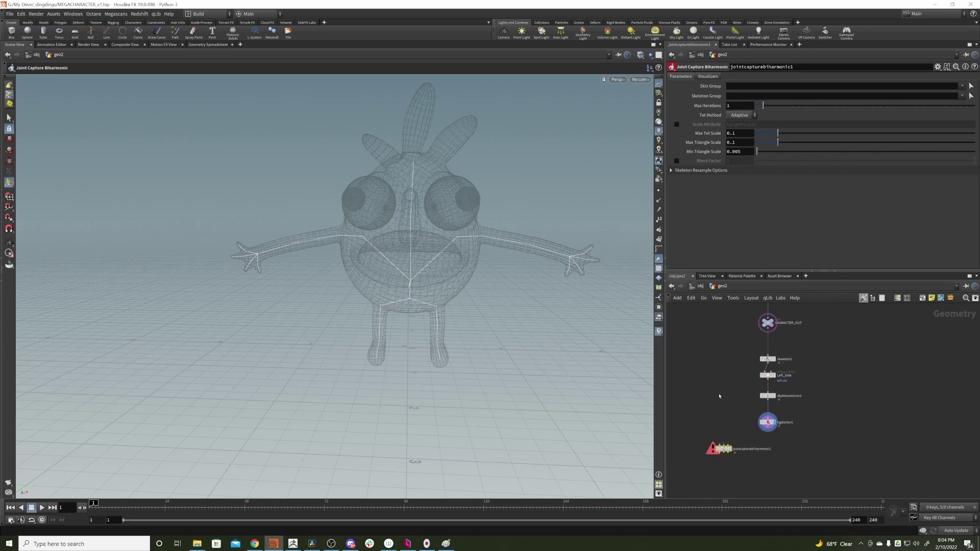
# Look through the internal network of the Joint Capture Biharmonic node and return to geo2.
pyautogui.doubleClick(730, 452)
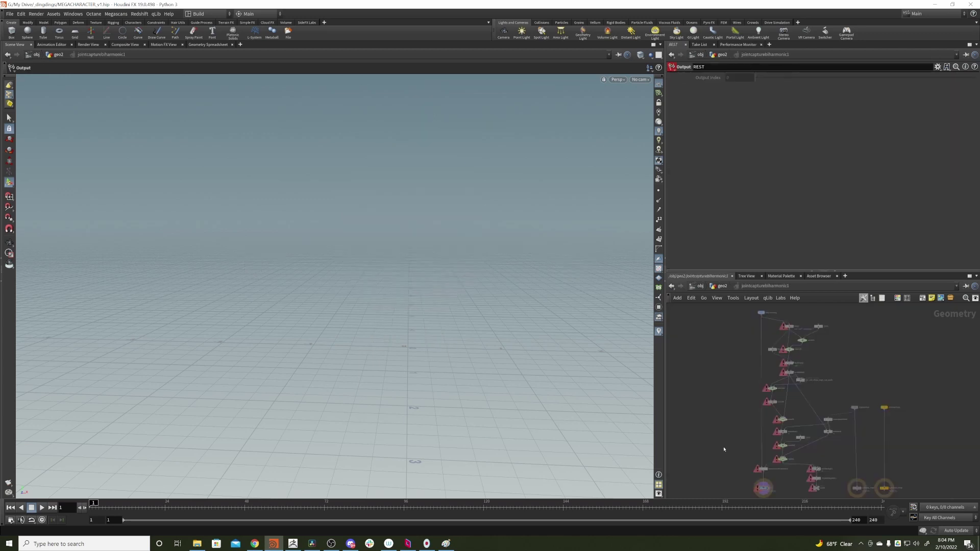
pyautogui.scroll(4, 787, 370)
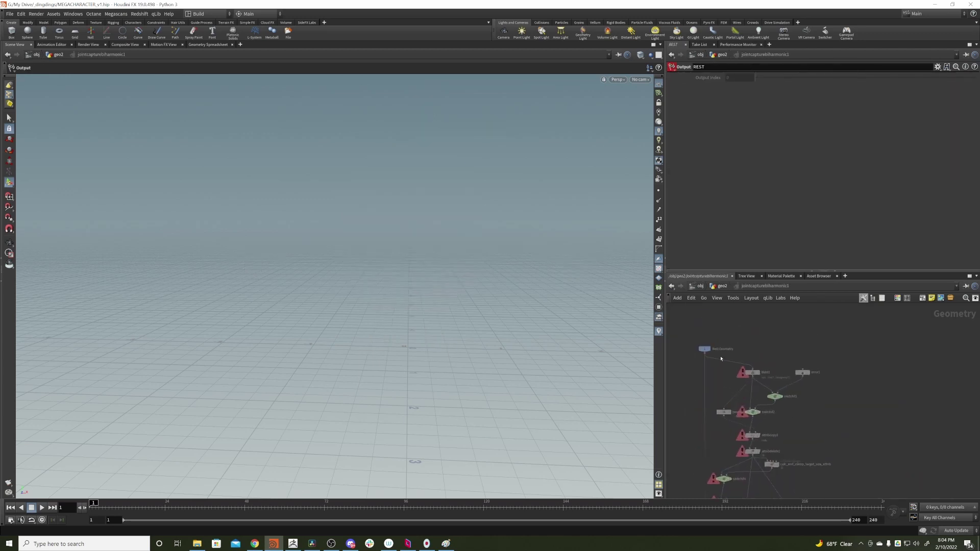
pyautogui.scroll(2, 797, 418)
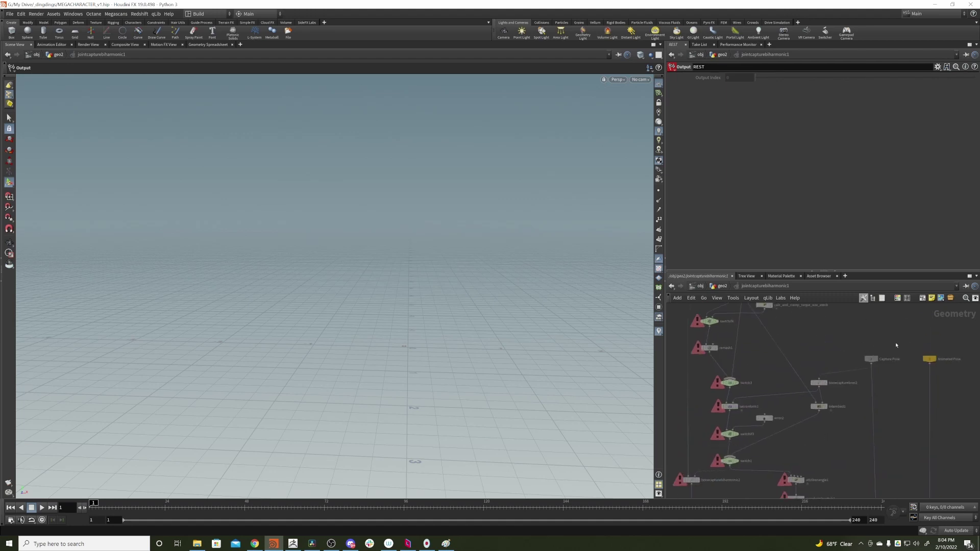
pyautogui.moveTo(843, 444); pyautogui.dragTo(860, 397, button='middle')
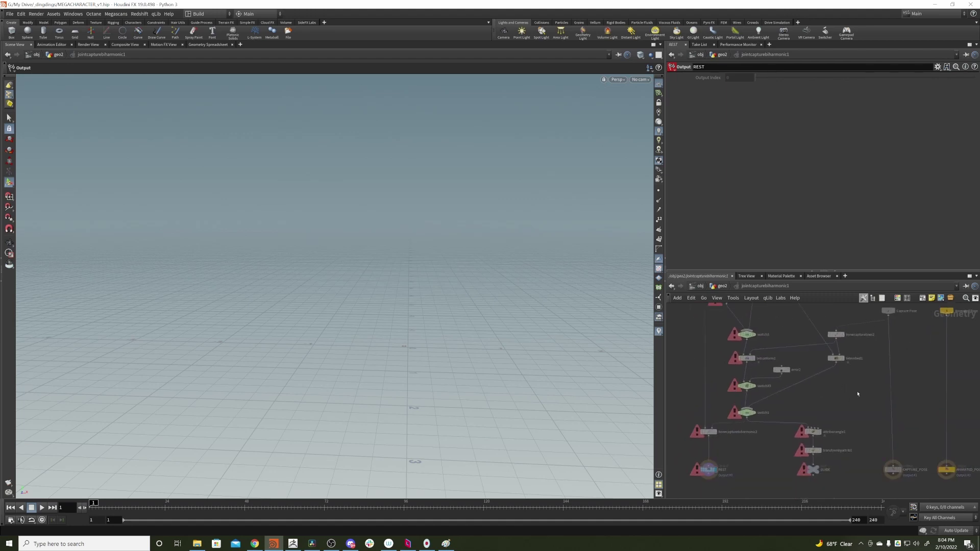
pyautogui.scroll(-3, 859, 391)
pyautogui.rightClick(837, 409)
pyautogui.click(852, 345)
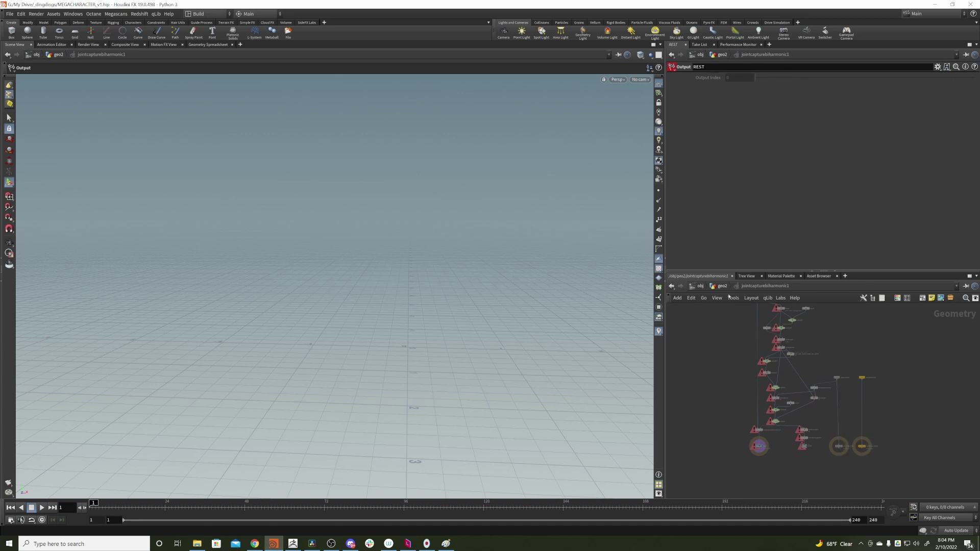
pyautogui.click(722, 286)
# Wire CHARACTER_OUT into the Rest Geometry input of jointcapturebiharmonic1, switch to rounded wires and reposition the node.
pyautogui.moveTo(724, 419); pyautogui.dragTo(754, 382, button='middle')
pyautogui.scroll(3, 754, 382)
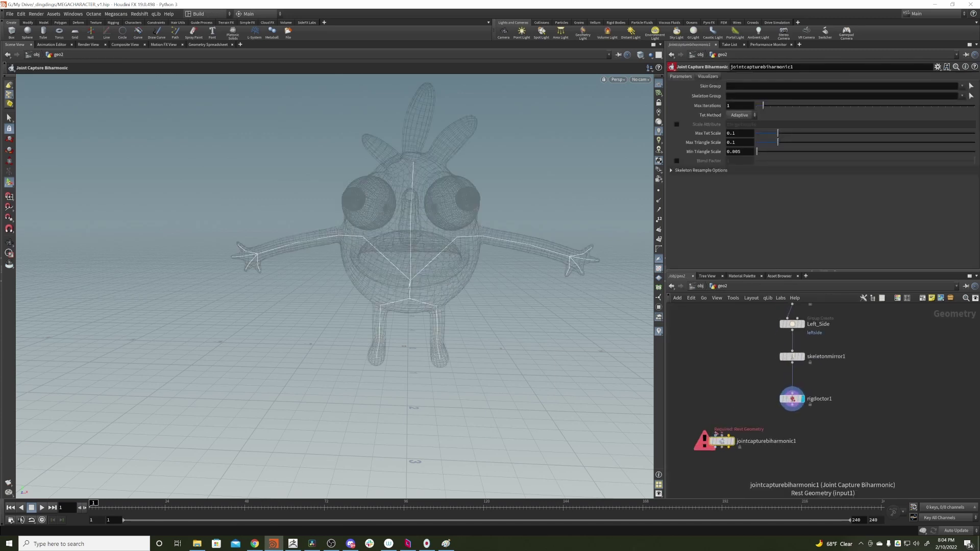
pyautogui.click(715, 435)
pyautogui.moveTo(718, 354); pyautogui.dragTo(726, 463, button='middle')
pyautogui.moveTo(740, 368); pyautogui.dragTo(744, 411, button='middle')
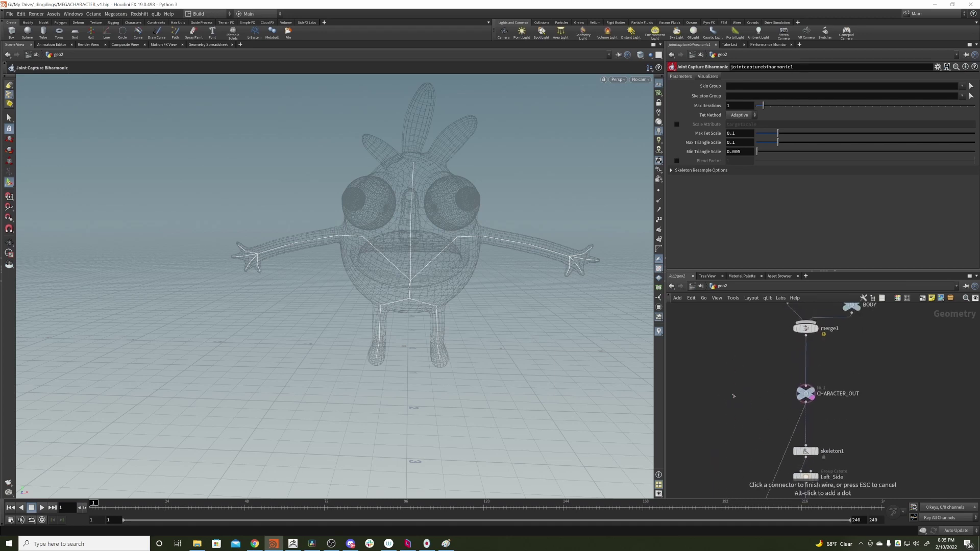
pyautogui.moveTo(727, 449); pyautogui.dragTo(715, 317, button='middle')
pyautogui.hotkey('shift', 's')
pyautogui.scroll(-3, 741, 393)
pyautogui.moveTo(756, 376)
pyautogui.mouseDown(button='middle')
pyautogui.moveTo(748, 424)
pyautogui.moveTo(758, 366)
pyautogui.mouseUp(button='middle')
pyautogui.moveTo(752, 419); pyautogui.dragTo(746, 400, button='middle')
pyautogui.moveTo(724, 419); pyautogui.dragTo(726, 437)
pyautogui.moveTo(725, 437); pyautogui.dragTo(715, 443, button='middle')
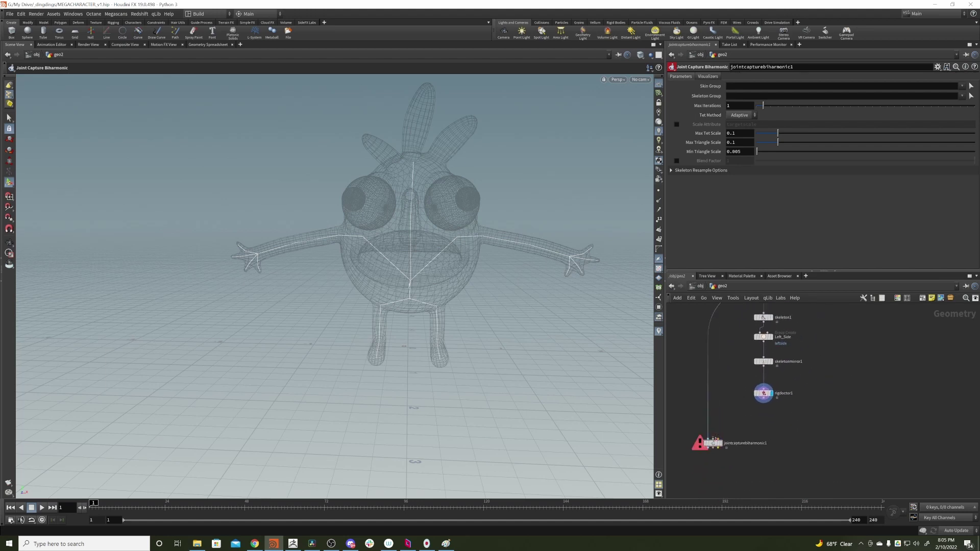
# Wire rigdoctor1 into both the Capture Pose and Animated Pose inputs of jointcapturebiharmonic1 and display the capture result.
pyautogui.click(713, 439)
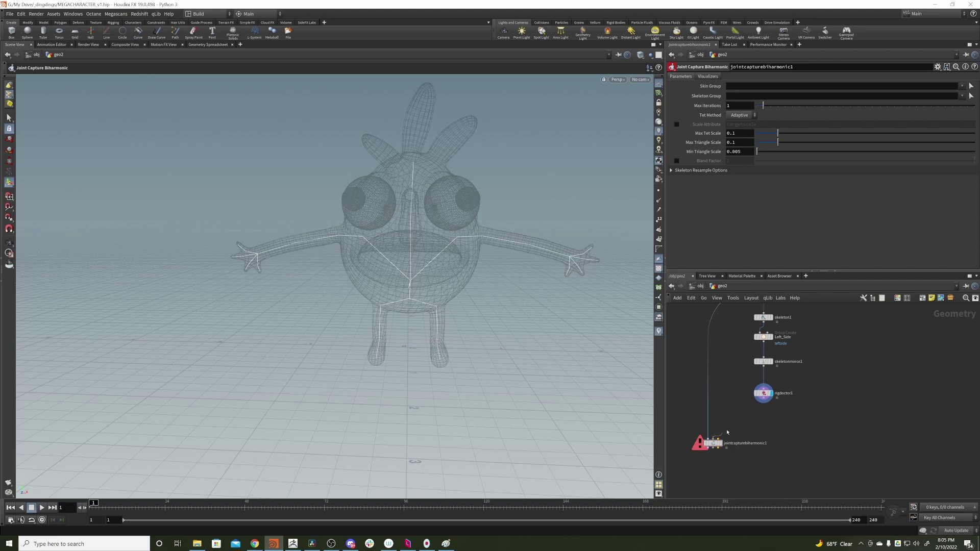
pyautogui.click(761, 408)
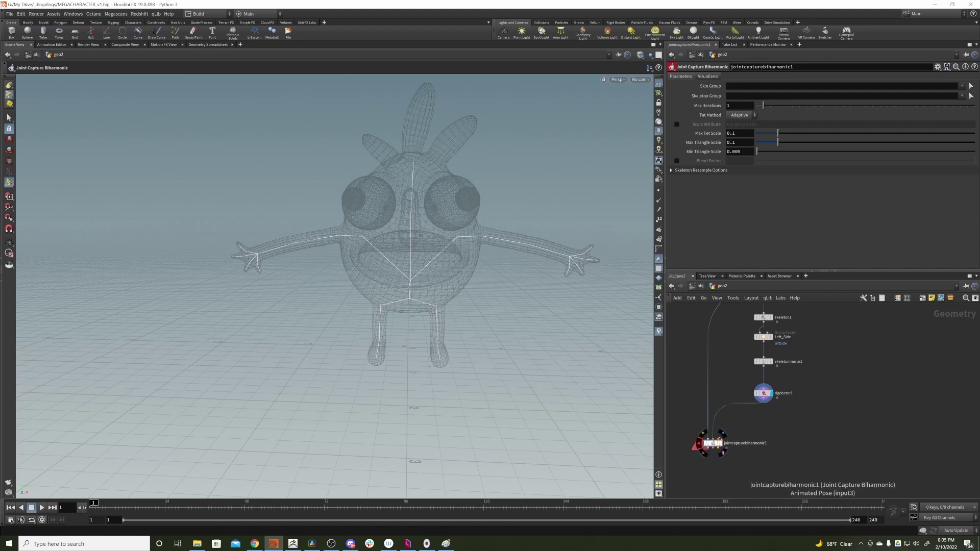
pyautogui.moveTo(719, 440); pyautogui.dragTo(763, 403)
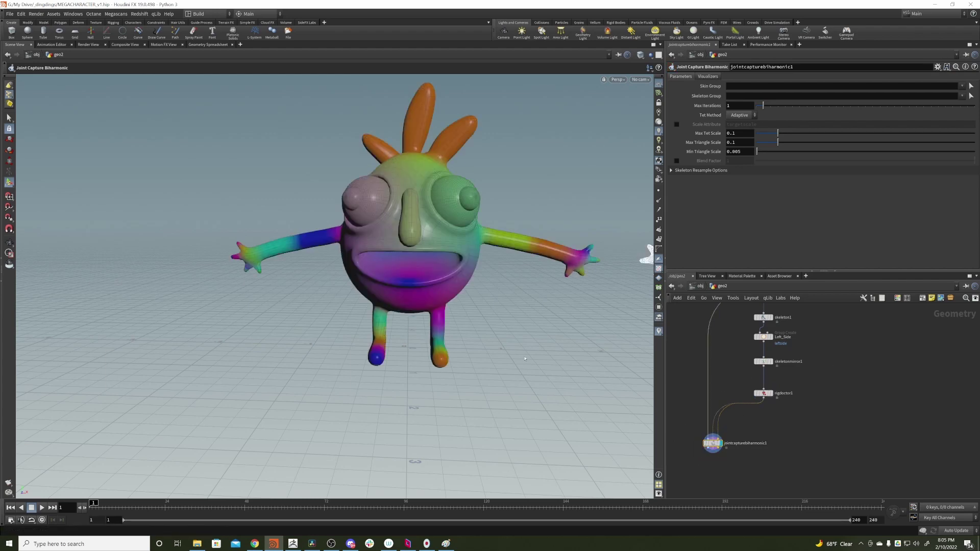
# Examine the coloured capture weights on the character and the white tetrahedral mesh beside it from several angles.
pyautogui.keyDown('alt'); pyautogui.moveTo(490, 354); pyautogui.dragTo(301, 352, button='middle'); pyautogui.keyUp('alt')
pyautogui.keyDown('alt'); pyautogui.moveTo(301, 353); pyautogui.dragTo(408, 286, button='right'); pyautogui.keyUp('alt')
pyautogui.keyDown('alt'); pyautogui.moveTo(541, 245); pyautogui.dragTo(442, 308); pyautogui.keyUp('alt')
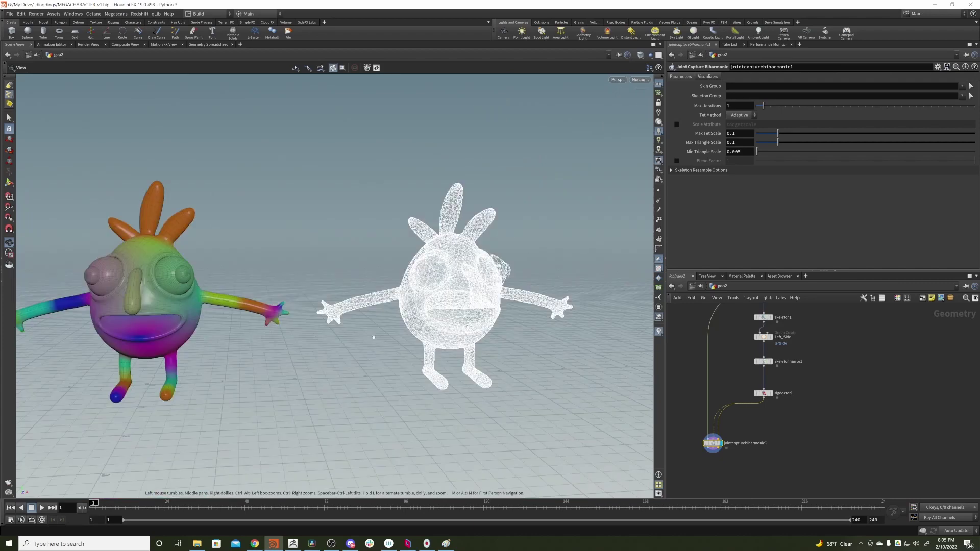
pyautogui.keyDown('alt'); pyautogui.moveTo(306, 306); pyautogui.dragTo(430, 309, button='middle'); pyautogui.keyUp('alt')
pyautogui.keyDown('alt'); pyautogui.moveTo(357, 307); pyautogui.dragTo(433, 275, button='right'); pyautogui.keyUp('alt')
pyautogui.keyDown('alt'); pyautogui.moveTo(434, 306); pyautogui.dragTo(453, 274); pyautogui.keyUp('alt')
pyautogui.moveTo(454, 274); pyautogui.dragTo(398, 301, button='right')
pyautogui.moveTo(510, 296); pyautogui.dragTo(475, 299)
pyautogui.moveTo(574, 300); pyautogui.dragTo(469, 299, button='middle')
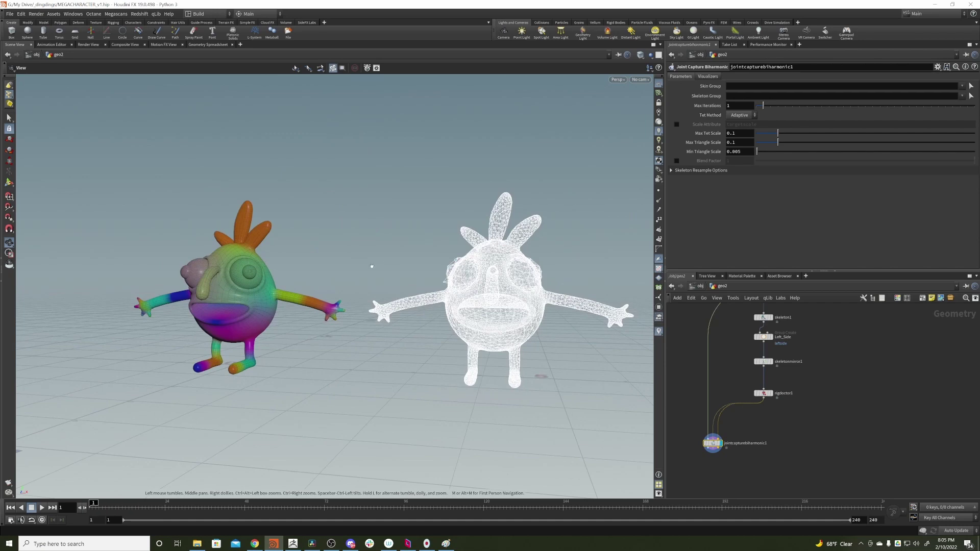
# Inspect the tetconform1 node inside jointcapturebiharmonic1 and return to the geo2 network.
pyautogui.moveTo(365, 267); pyautogui.dragTo(363, 248)
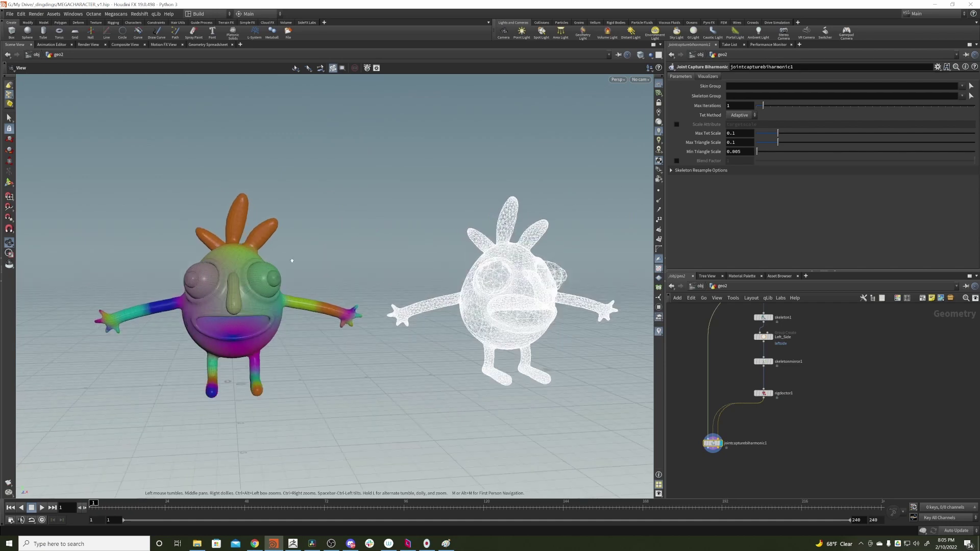
pyautogui.moveTo(286, 263); pyautogui.dragTo(377, 261, button='middle')
pyautogui.moveTo(378, 262); pyautogui.dragTo(410, 286, button='right')
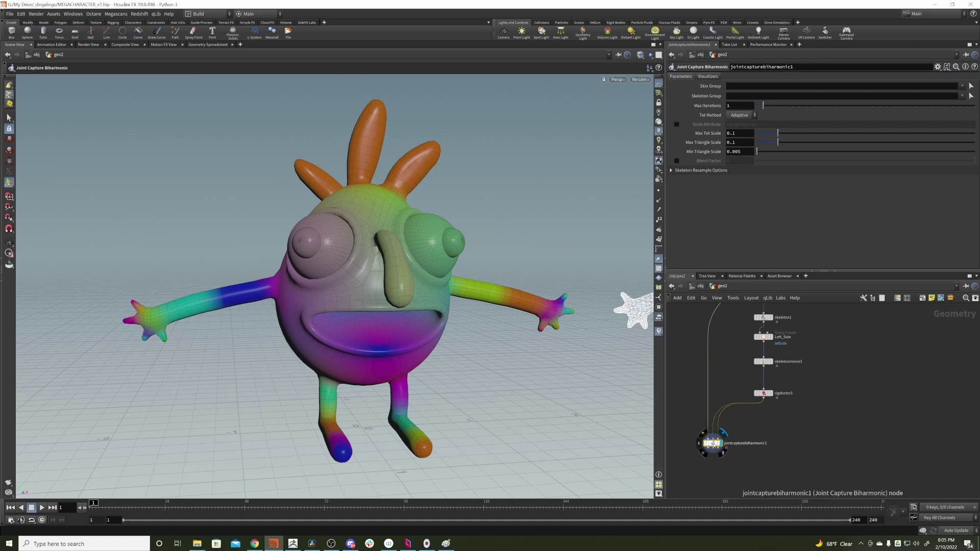
pyautogui.doubleClick(713, 443)
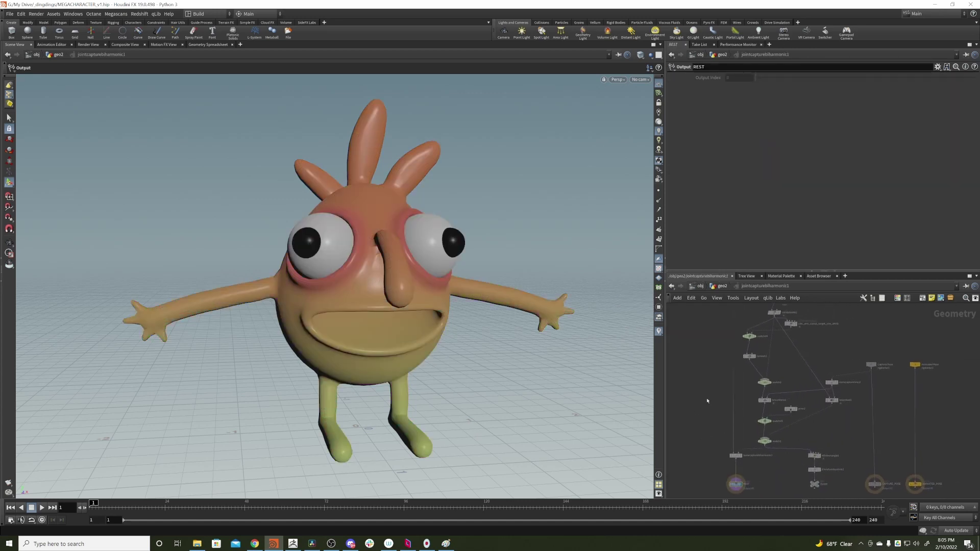
pyautogui.scroll(3, 809, 406)
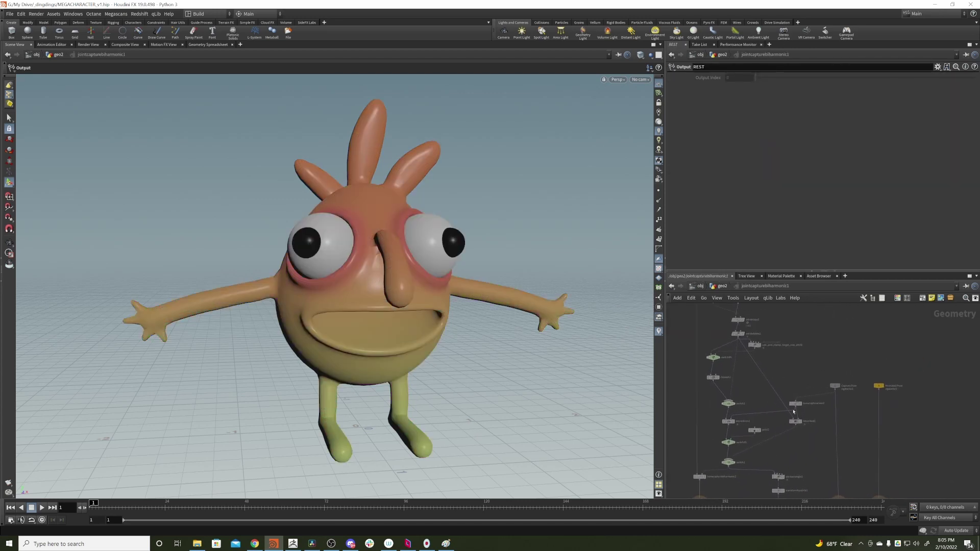
pyautogui.moveTo(805, 363); pyautogui.dragTo(843, 369, button='middle')
pyautogui.click(781, 437)
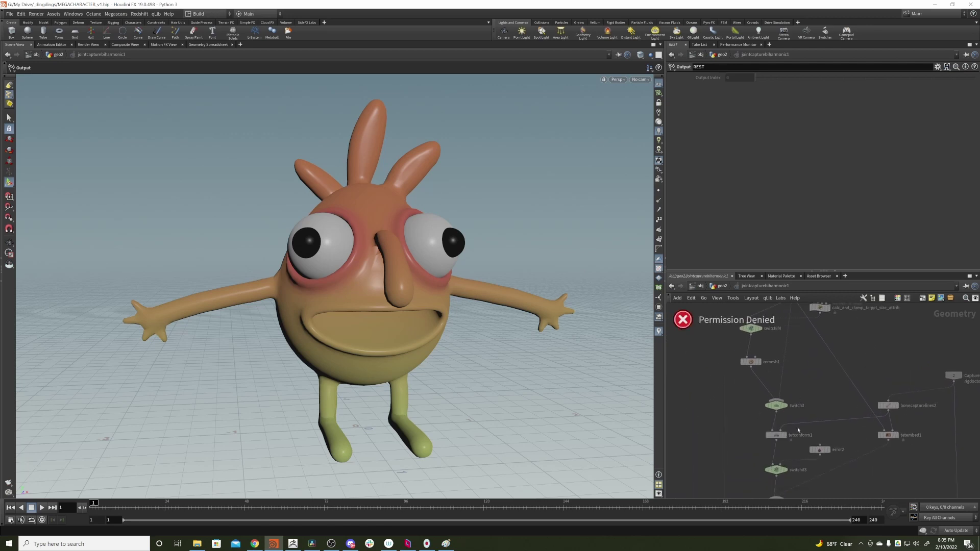
pyautogui.click(779, 435)
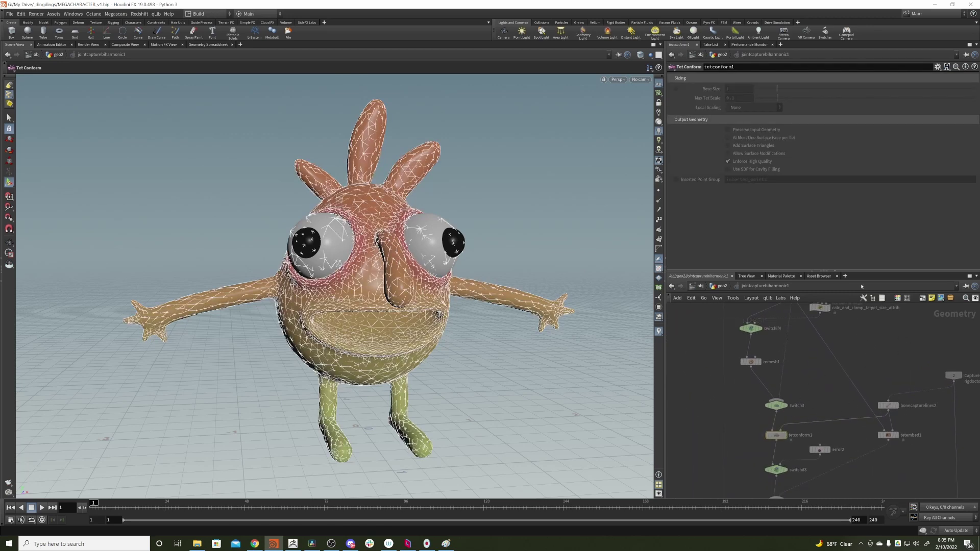
pyautogui.click(714, 288)
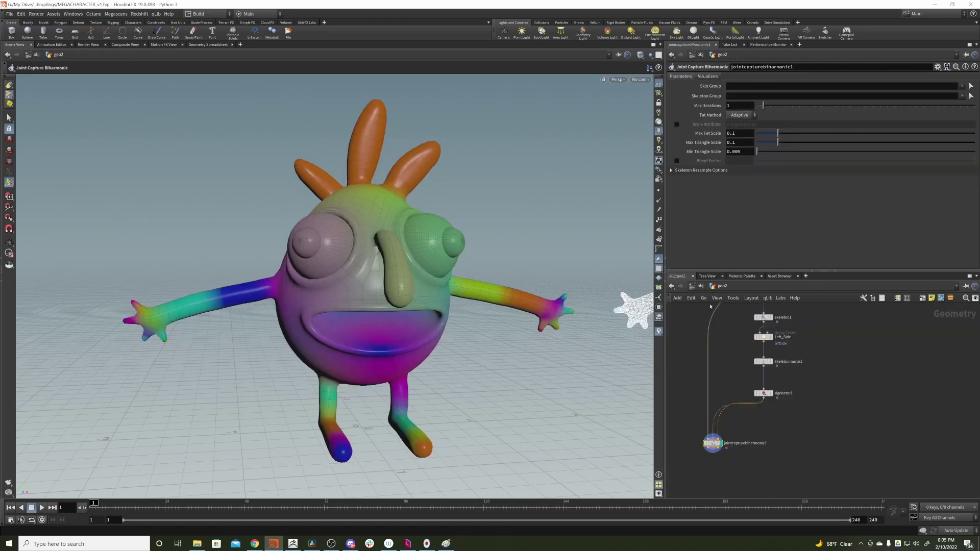
# Examine the white tetrahedral mesh from several angles, including a close look at the arm and hand.
pyautogui.moveTo(602, 306); pyautogui.dragTo(327, 307, button='middle')
pyautogui.moveTo(571, 301); pyautogui.dragTo(409, 316, button='middle')
pyautogui.moveTo(408, 316); pyautogui.dragTo(480, 318)
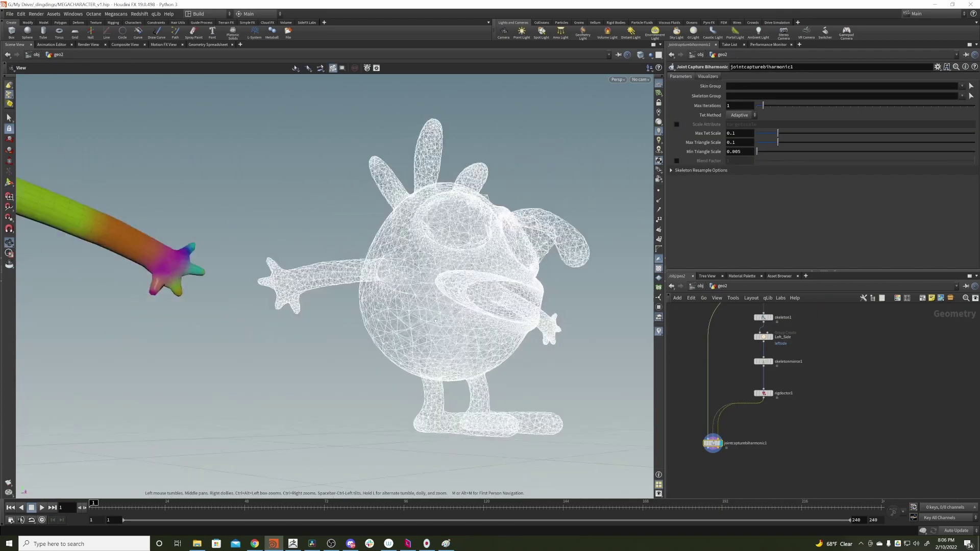
pyautogui.moveTo(480, 317); pyautogui.dragTo(503, 326, button='right')
pyautogui.moveTo(502, 326); pyautogui.dragTo(592, 316)
pyautogui.moveTo(511, 322); pyautogui.dragTo(350, 342, button='right')
pyautogui.moveTo(350, 342); pyautogui.dragTo(353, 317)
pyautogui.press('Return')
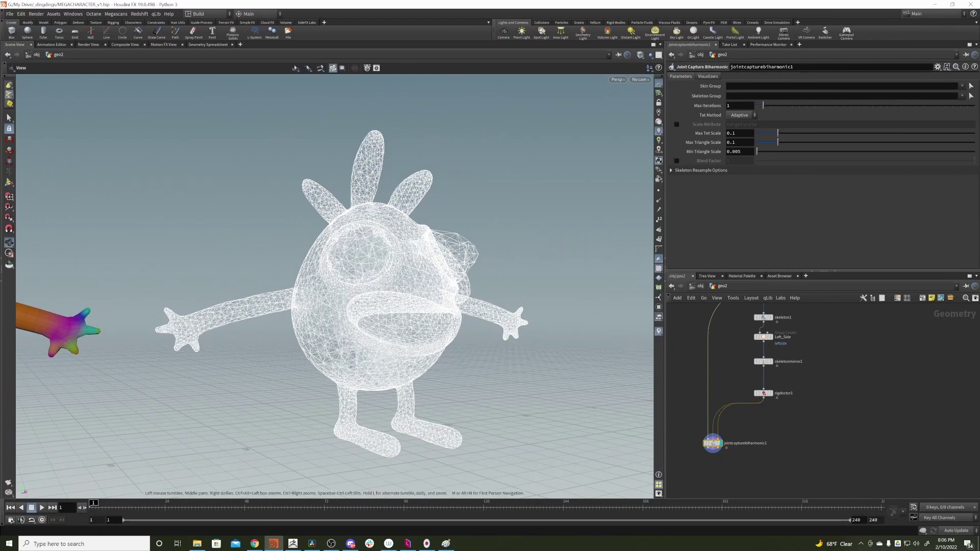
pyautogui.keyDown('alt'); pyautogui.moveTo(246, 321); pyautogui.dragTo(314, 270, button='right'); pyautogui.keyUp('alt')
pyautogui.scroll(10, 314, 270)
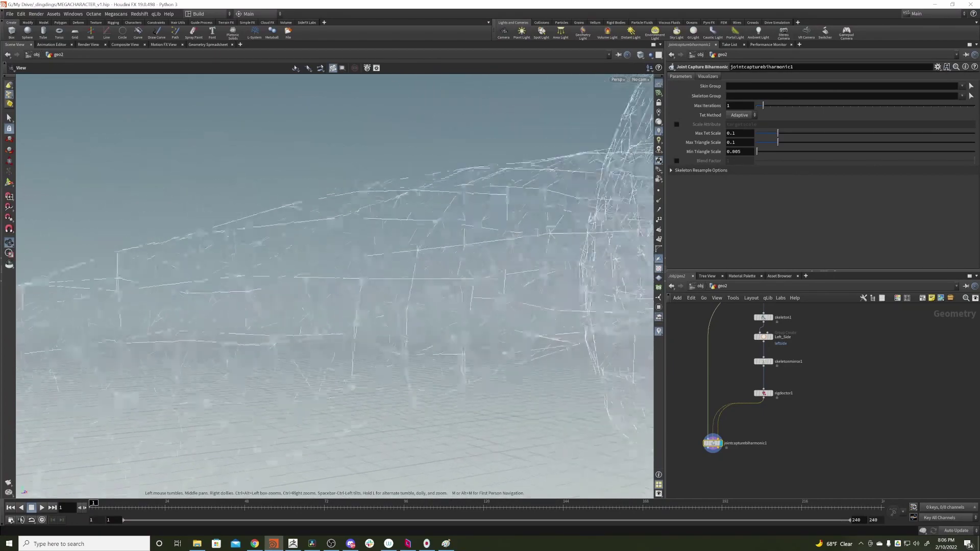
pyautogui.scroll(-10, 448, 306)
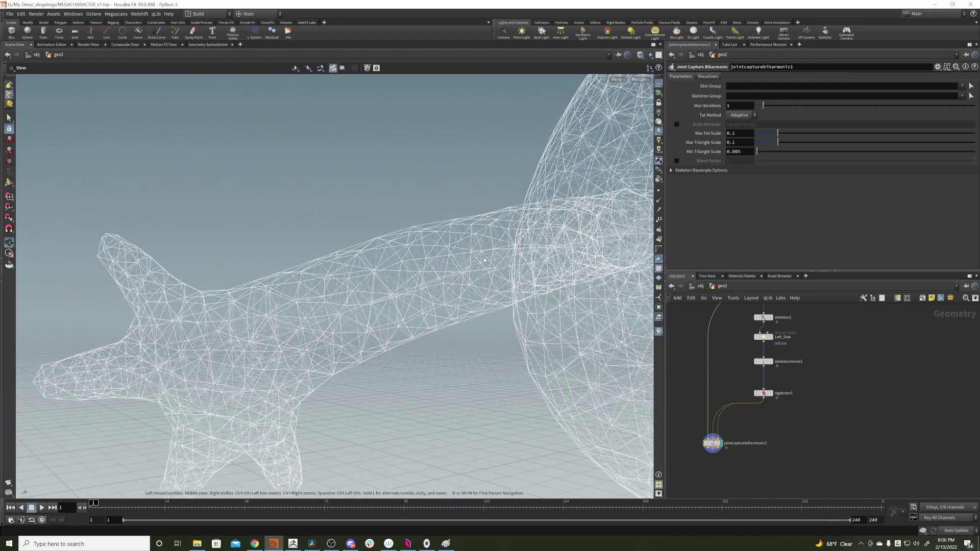
pyautogui.keyDown('alt'); pyautogui.moveTo(438, 282); pyautogui.dragTo(423, 283); pyautogui.keyUp('alt')
# Enter jointcapturebiharmonic1, locate bonecapturelines2 and allow editing of the asset's contents.
pyautogui.doubleClick(713, 444)
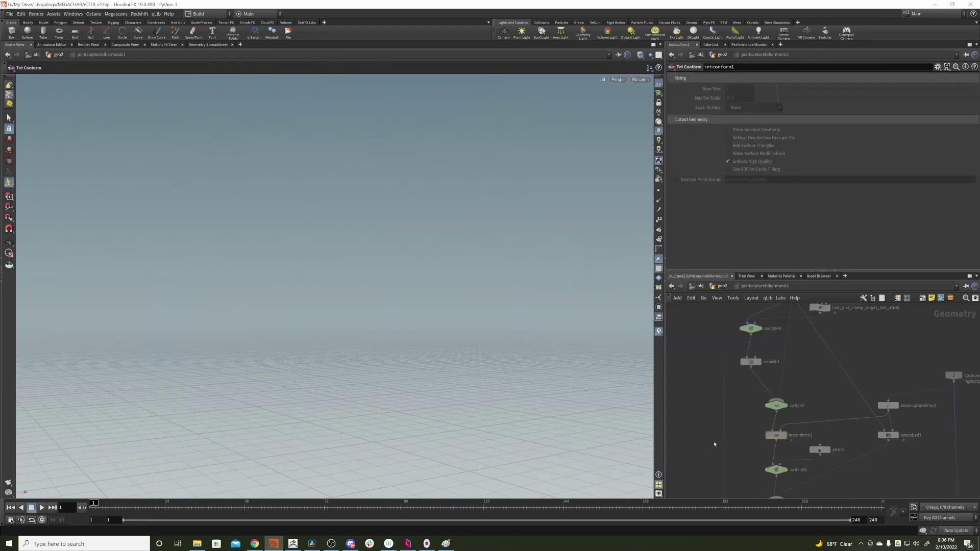
pyautogui.moveTo(767, 413); pyautogui.dragTo(664, 406, button='middle')
pyautogui.moveTo(802, 366); pyautogui.dragTo(761, 412)
pyautogui.moveTo(803, 374); pyautogui.dragTo(762, 411)
pyautogui.click(840, 371)
pyautogui.moveTo(800, 369); pyautogui.dragTo(760, 411)
pyautogui.moveTo(758, 369); pyautogui.dragTo(770, 357, button='middle')
pyautogui.rightClick(767, 286)
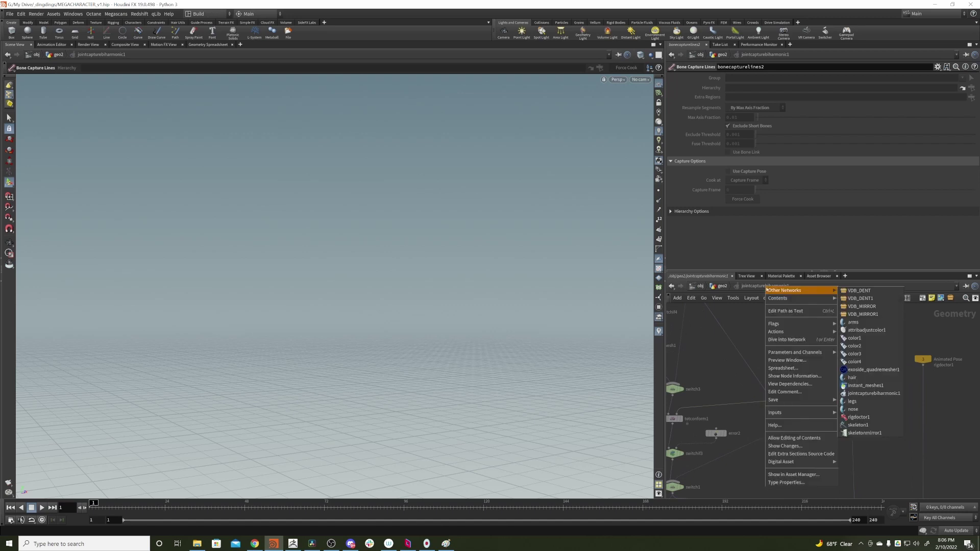
pyautogui.click(795, 438)
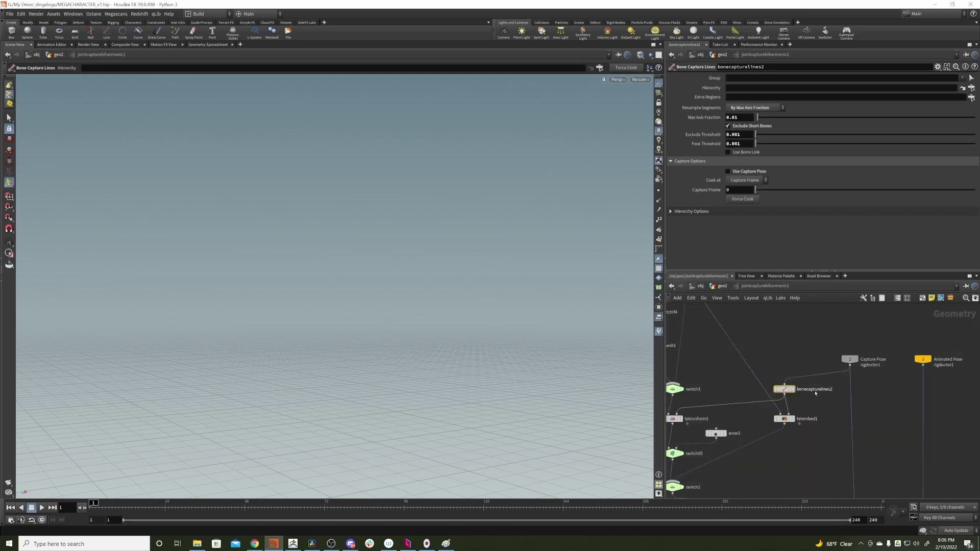
# Display the bonecapturelines2 output with point markers shown and inspect the resampled bone lines.
pyautogui.click(792, 391)
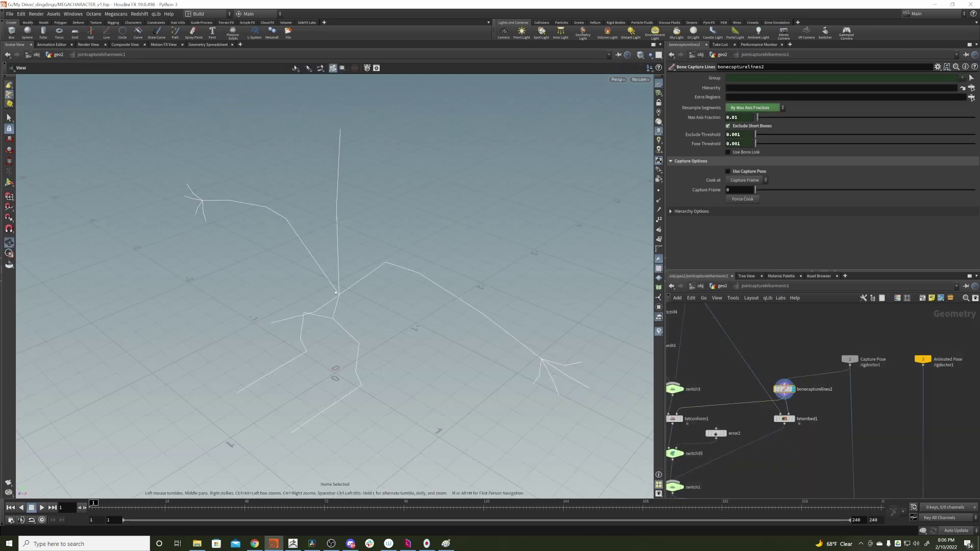
pyautogui.click(658, 190)
pyautogui.keyDown('alt'); pyautogui.moveTo(440, 251); pyautogui.dragTo(471, 242); pyautogui.keyUp('alt')
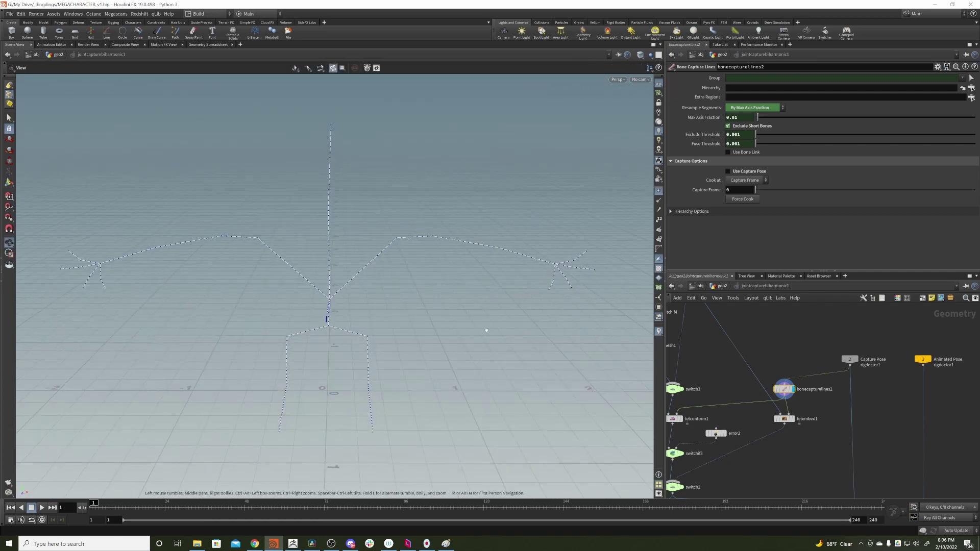
pyautogui.keyDown('alt'); pyautogui.moveTo(492, 330); pyautogui.dragTo(384, 289); pyautogui.keyUp('alt')
# Display the tetconform1 output and inspect the conformed tetrahedral mesh of the character.
pyautogui.moveTo(748, 402); pyautogui.dragTo(820, 385, button='middle')
pyautogui.click(752, 402)
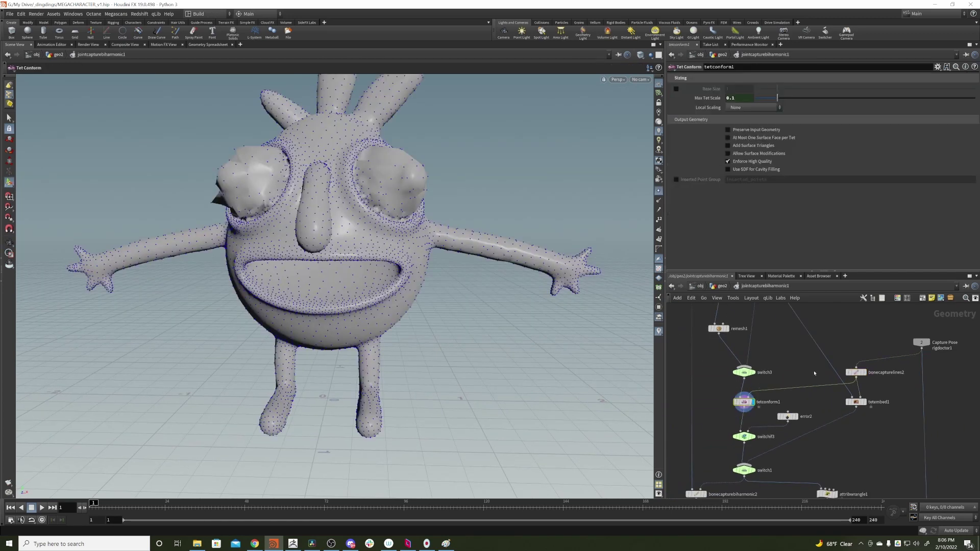
pyautogui.keyDown('alt'); pyautogui.moveTo(357, 267); pyautogui.dragTo(342, 265); pyautogui.keyUp('alt')
pyautogui.moveTo(807, 418); pyautogui.dragTo(817, 396, button='middle')
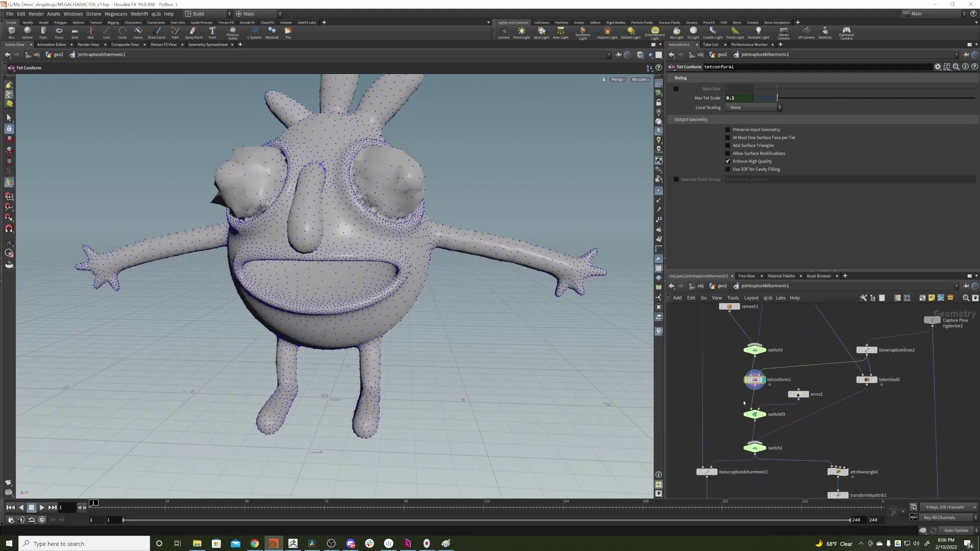
# Add a Clip node, feed it from tetconform1 and display its output.
pyautogui.moveTo(677, 389); pyautogui.dragTo(720, 384, button='middle')
pyautogui.press('Tab')
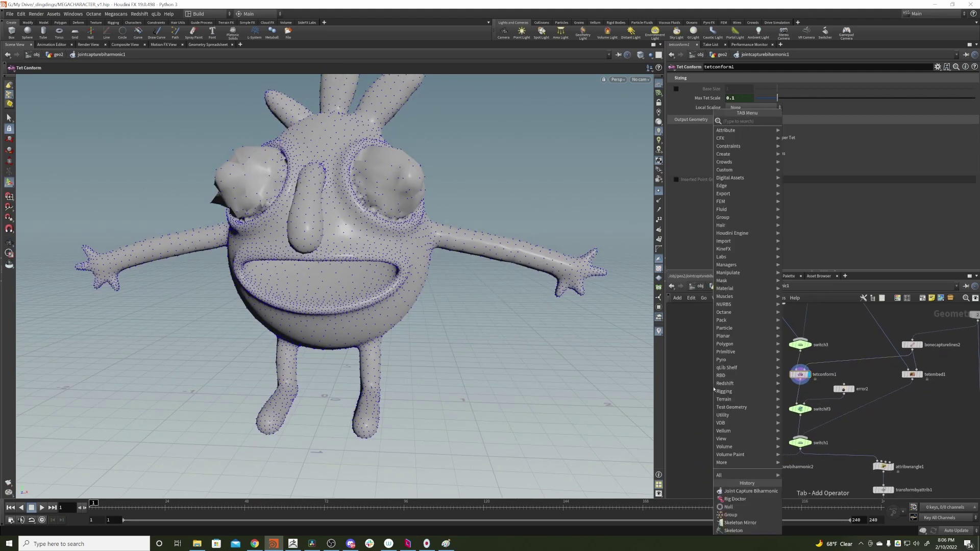
pyautogui.write('crip')
pyautogui.press('BackSpace')
pyautogui.press('BackSpace')
pyautogui.press('BackSpace')
pyautogui.write('lip')
pyautogui.press('Return')
pyautogui.press('Return')
pyautogui.click(714, 389)
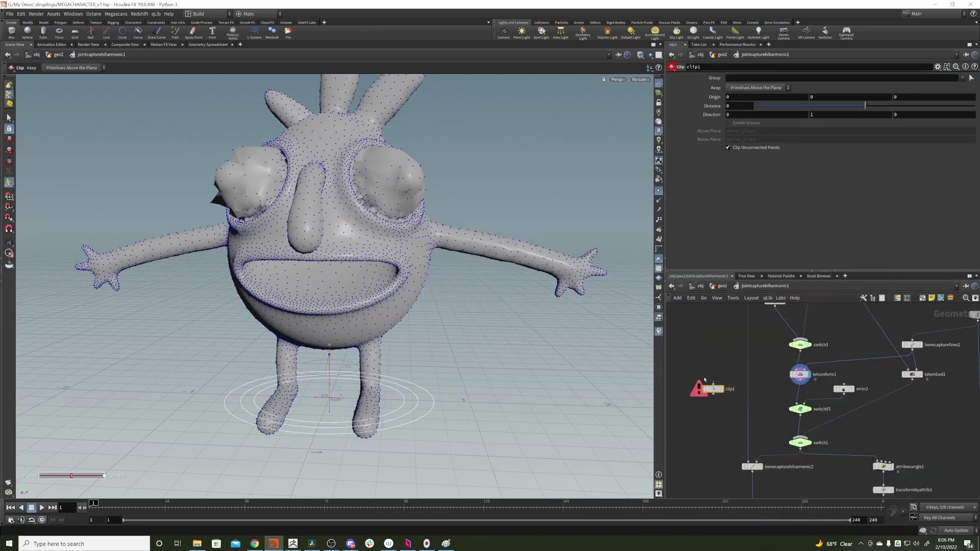
pyautogui.moveTo(713, 384); pyautogui.dragTo(800, 382)
pyautogui.click(721, 389)
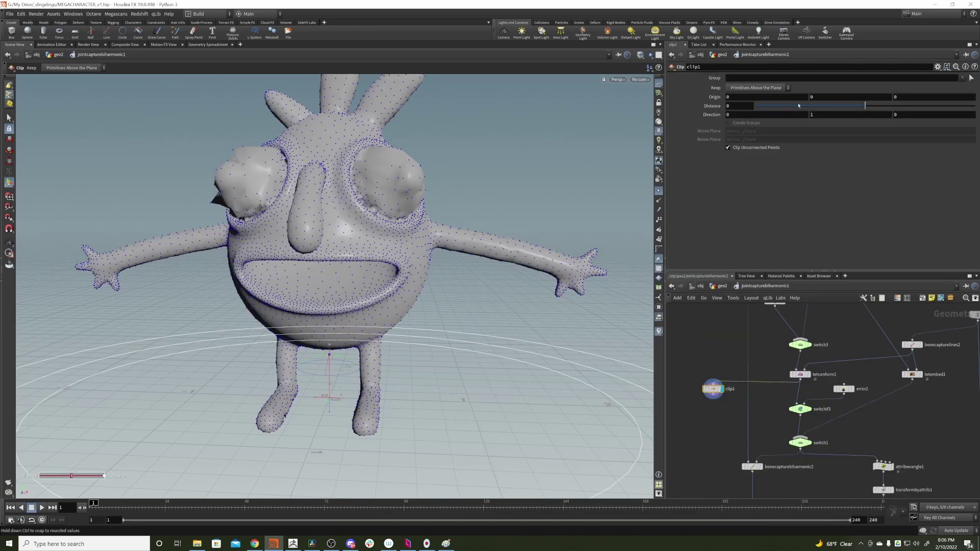
# Set the Clip node's Origin Y to 1.1 to cut the tetrahedral mesh through the body.
pyautogui.moveTo(823, 96); pyautogui.dragTo(827, 99, button='middle')
pyautogui.keyDown('alt'); pyautogui.moveTo(376, 307); pyautogui.dragTo(375, 215); pyautogui.keyUp('alt')
pyautogui.keyDown('alt'); pyautogui.moveTo(374, 214); pyautogui.dragTo(374, 265, button='right'); pyautogui.keyUp('alt')
pyautogui.keyDown('alt'); pyautogui.moveTo(374, 264); pyautogui.dragTo(378, 185); pyautogui.keyUp('alt')
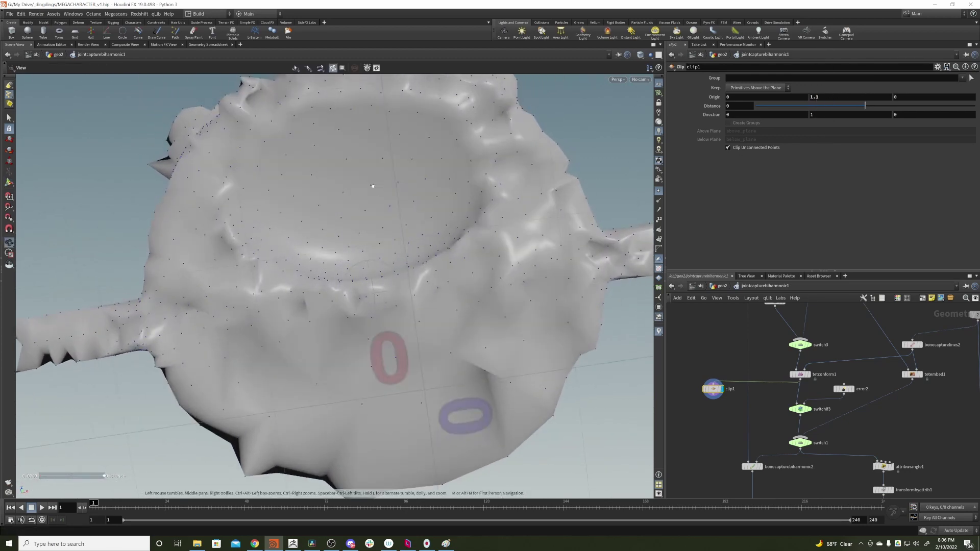
pyautogui.keyDown('alt'); pyautogui.moveTo(379, 185); pyautogui.dragTo(368, 145, button='right'); pyautogui.keyUp('alt')
# Show wireframe over the shaded geometry and examine the cut edge and interior of the clipped tetrahedral mesh.
pyautogui.click(640, 55)
pyautogui.click(646, 149)
pyautogui.keyDown('alt'); pyautogui.moveTo(381, 270); pyautogui.dragTo(368, 232); pyautogui.keyUp('alt')
pyautogui.keyDown('alt'); pyautogui.moveTo(369, 232); pyautogui.dragTo(377, 286, button='right'); pyautogui.keyUp('alt')
pyautogui.keyDown('alt'); pyautogui.moveTo(378, 286); pyautogui.dragTo(253, 295); pyautogui.keyUp('alt')
pyautogui.keyDown('alt'); pyautogui.moveTo(254, 296); pyautogui.dragTo(434, 178, button='middle'); pyautogui.keyUp('alt')
pyautogui.keyDown('alt'); pyautogui.moveTo(434, 179); pyautogui.dragTo(411, 238, button='right'); pyautogui.keyUp('alt')
pyautogui.keyDown('alt'); pyautogui.moveTo(375, 266); pyautogui.dragTo(340, 209, button='right'); pyautogui.keyUp('alt')
pyautogui.keyDown('alt'); pyautogui.moveTo(377, 250); pyautogui.dragTo(473, 227); pyautogui.keyUp('alt')
pyautogui.moveTo(474, 227); pyautogui.dragTo(352, 182, button='middle')
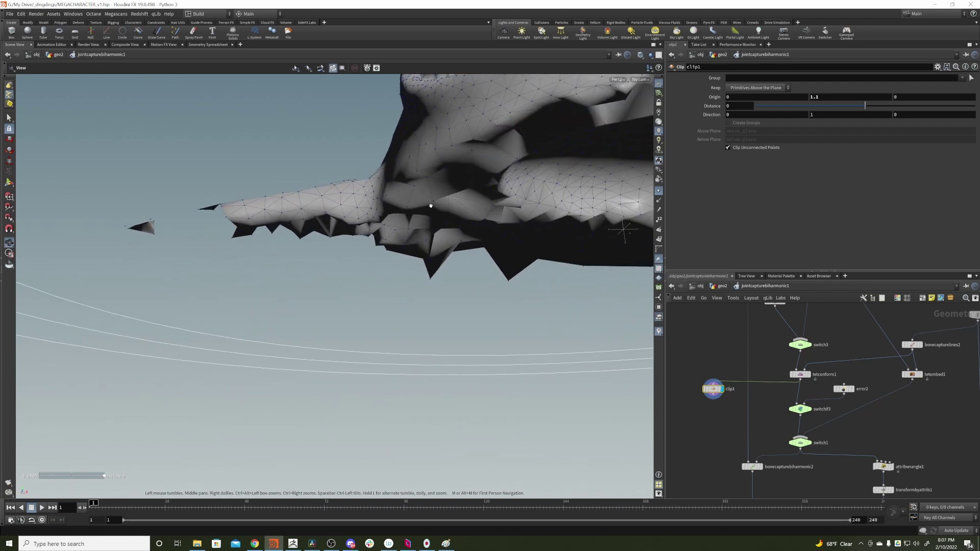
pyautogui.moveTo(432, 206); pyautogui.dragTo(362, 150, button='middle')
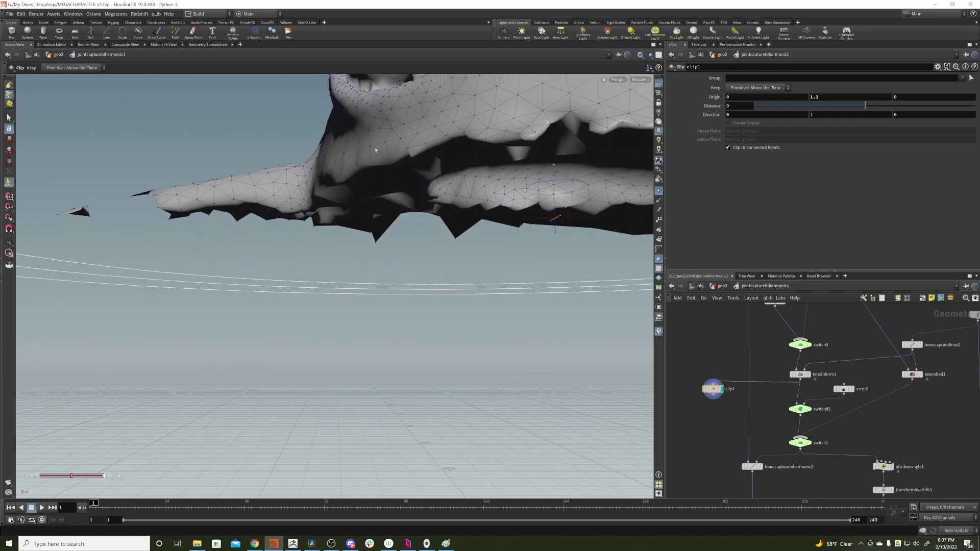
pyautogui.keyDown('alt'); pyautogui.moveTo(374, 149); pyautogui.dragTo(343, 184, button='right'); pyautogui.keyUp('alt')
pyautogui.keyDown('alt'); pyautogui.moveTo(343, 184); pyautogui.dragTo(269, 200, button='middle'); pyautogui.keyUp('alt')
pyautogui.keyDown('alt'); pyautogui.moveTo(269, 200); pyautogui.dragTo(275, 204); pyautogui.keyUp('alt')
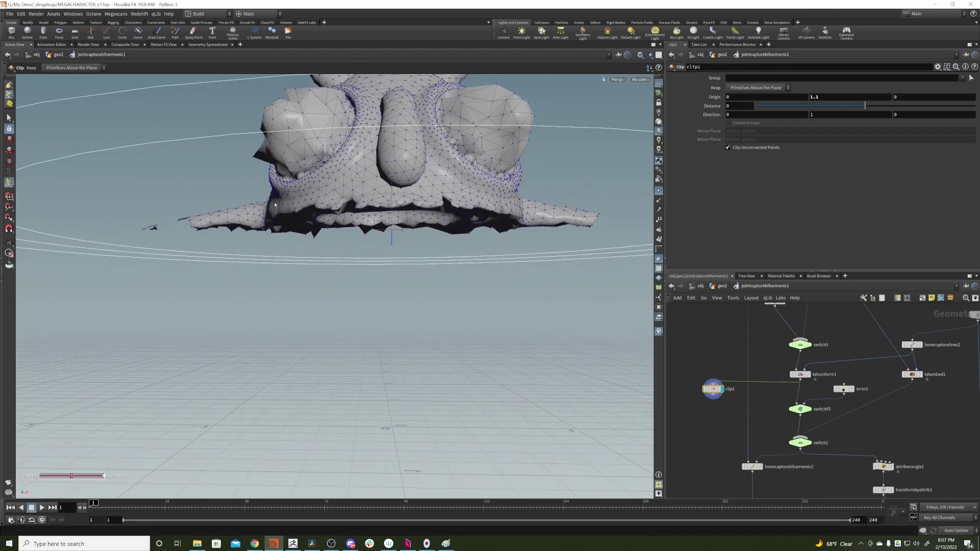
pyautogui.keyDown('alt'); pyautogui.moveTo(385, 174); pyautogui.dragTo(381, 201); pyautogui.keyUp('alt')
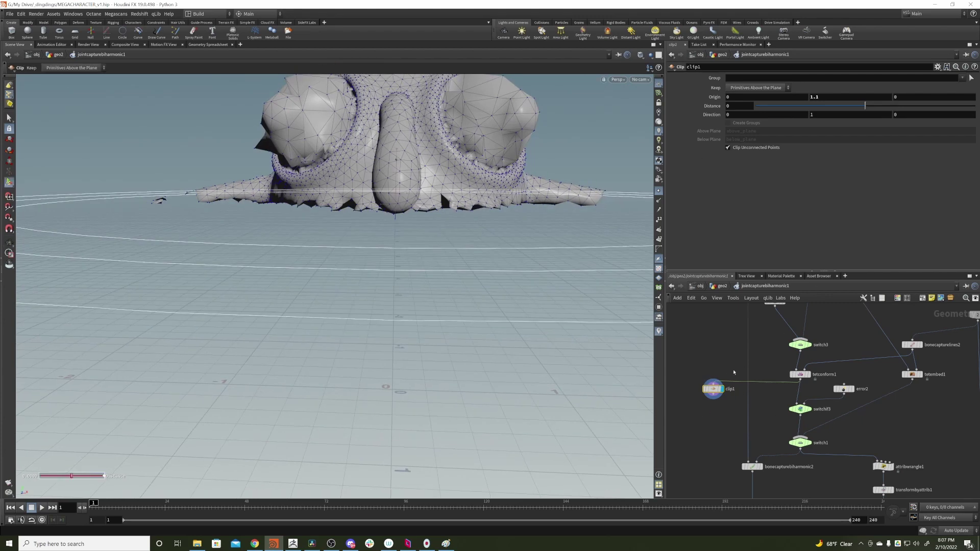
# Delete the Clip node and return to the geo2 network.
pyautogui.press('Delete')
pyautogui.scroll(-5, 732, 374)
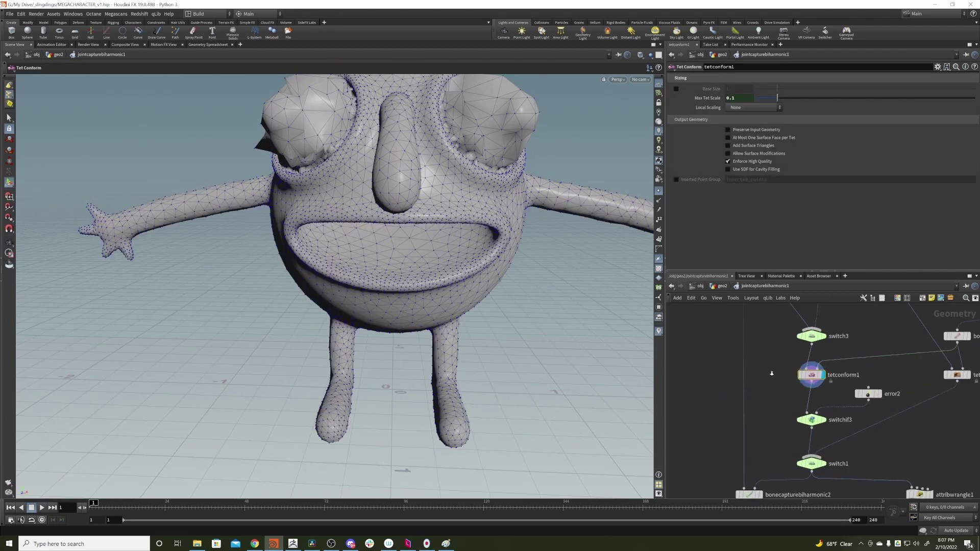
pyautogui.moveTo(733, 374); pyautogui.dragTo(696, 360, button='middle')
pyautogui.scroll(4, 706, 422)
pyautogui.click(720, 286)
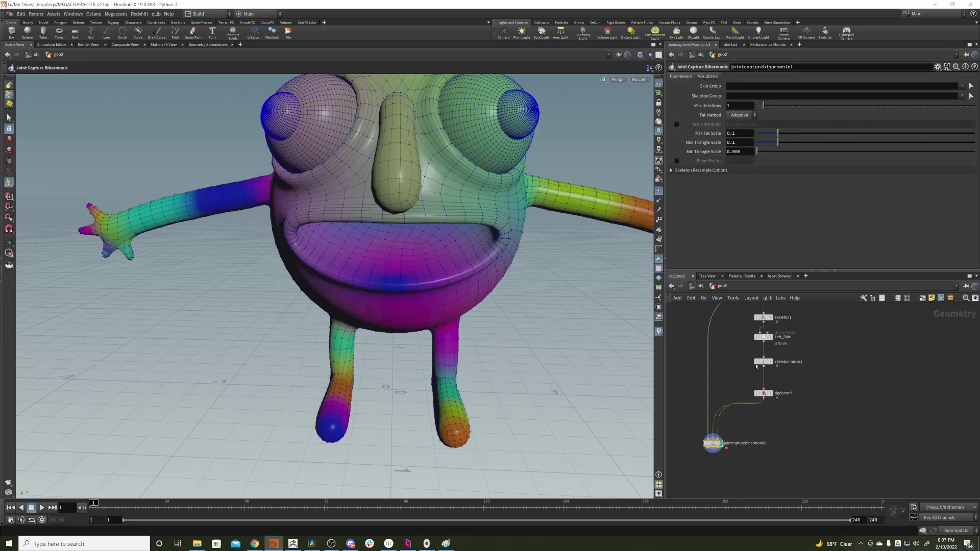
# Examine the coloured capture weights on the whole character from the front.
pyautogui.keyDown('alt'); pyautogui.moveTo(444, 237); pyautogui.dragTo(376, 219, button='right'); pyautogui.keyUp('alt')
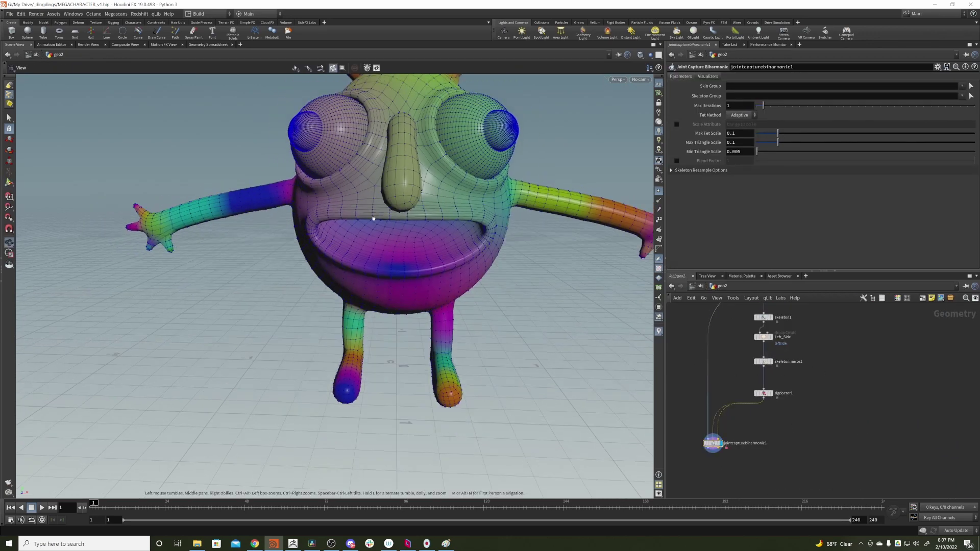
pyautogui.keyDown('alt'); pyautogui.moveTo(496, 166); pyautogui.dragTo(435, 201, button='middle'); pyautogui.keyUp('alt')
pyautogui.press('Return')
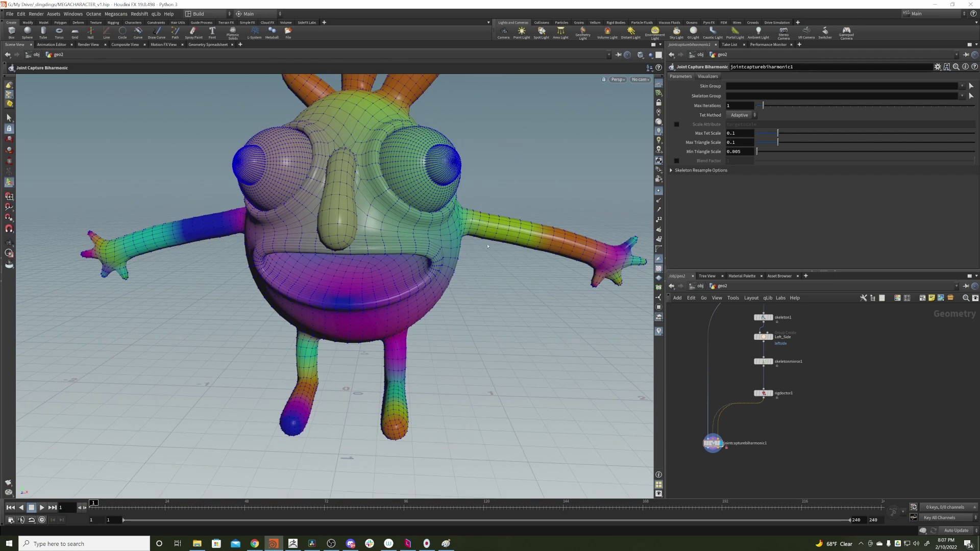
pyautogui.keyDown('alt'); pyautogui.moveTo(486, 243); pyautogui.dragTo(460, 225, button='right'); pyautogui.keyUp('alt')
pyautogui.moveTo(459, 224)
pyautogui.keyDown('alt'); pyautogui.mouseDown()
pyautogui.moveTo(352, 220)
pyautogui.moveTo(457, 215)
pyautogui.mouseUp(); pyautogui.keyUp('alt')
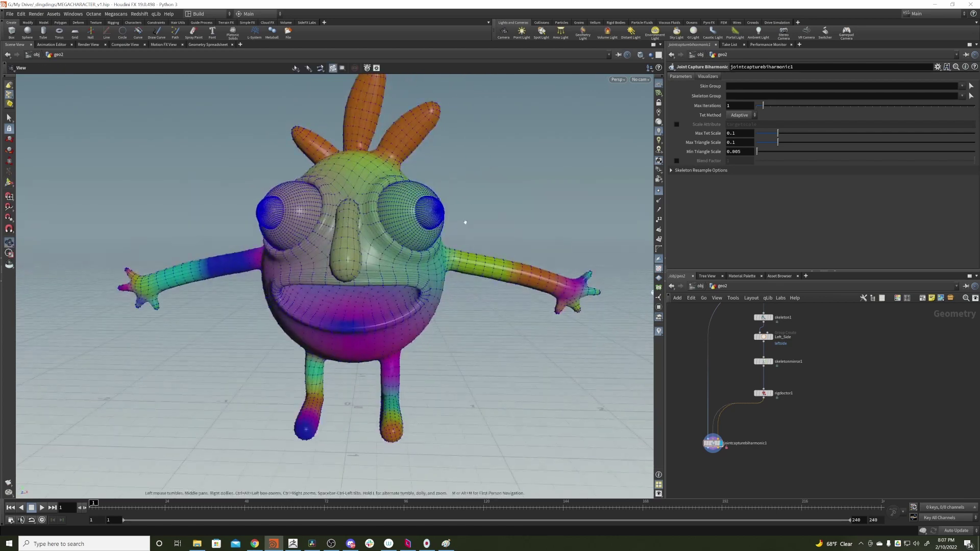
pyautogui.scroll(-3, 460, 220)
pyautogui.press('Return')
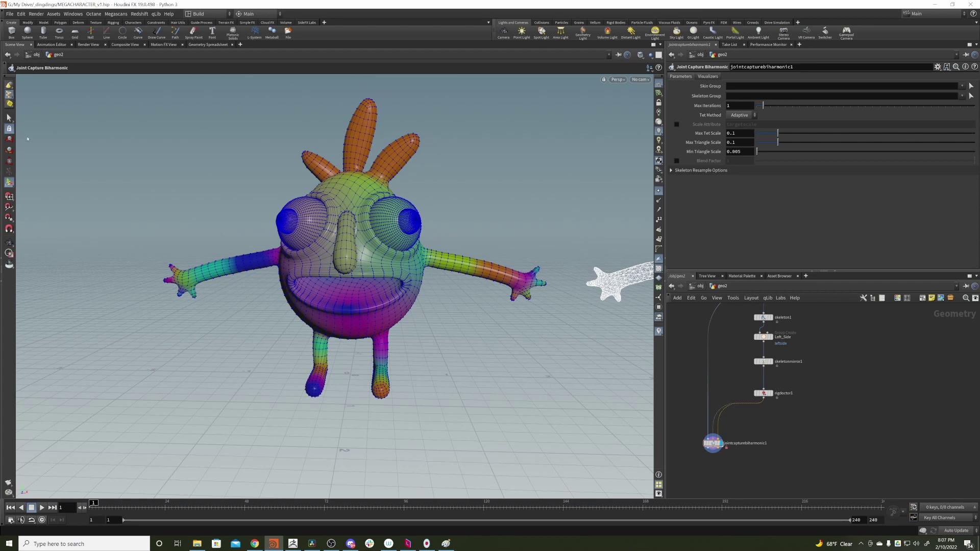
# Hide the point markers in the viewport.
pyautogui.rightClick(8, 96)
pyautogui.click(45, 118)
pyautogui.click(659, 192)
# Inspect the character's capture colours from the front and side, then bring jointcapturebiharmonic1 into view in the network.
pyautogui.keyDown('alt'); pyautogui.moveTo(437, 186); pyautogui.dragTo(393, 217, button='middle'); pyautogui.keyUp('alt')
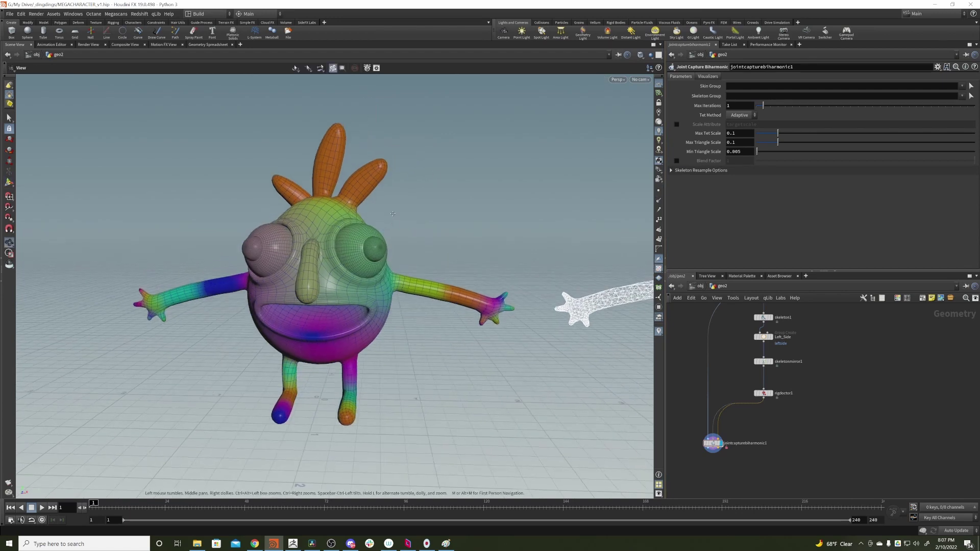
pyautogui.keyDown('alt'); pyautogui.moveTo(393, 217); pyautogui.dragTo(308, 223); pyautogui.keyUp('alt')
pyautogui.moveTo(309, 223)
pyautogui.mouseDown(button='right')
pyautogui.moveTo(250, 226)
pyautogui.moveTo(326, 227)
pyautogui.mouseUp(button='right')
pyautogui.moveTo(326, 227); pyautogui.dragTo(361, 221, button='middle')
pyautogui.moveTo(361, 221); pyautogui.dragTo(357, 196)
pyautogui.moveTo(357, 196); pyautogui.dragTo(375, 209, button='right')
pyautogui.moveTo(375, 208)
pyautogui.mouseDown(button='middle')
pyautogui.moveTo(388, 236)
pyautogui.moveTo(391, 219)
pyautogui.mouseUp(button='middle')
pyautogui.moveTo(391, 219); pyautogui.dragTo(395, 178)
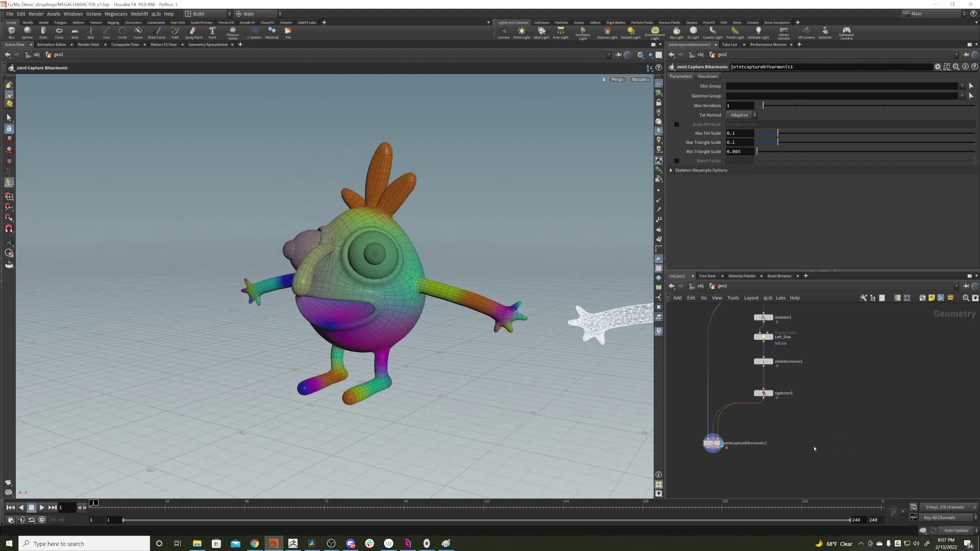
pyautogui.moveTo(809, 443); pyautogui.dragTo(848, 416, button='middle')
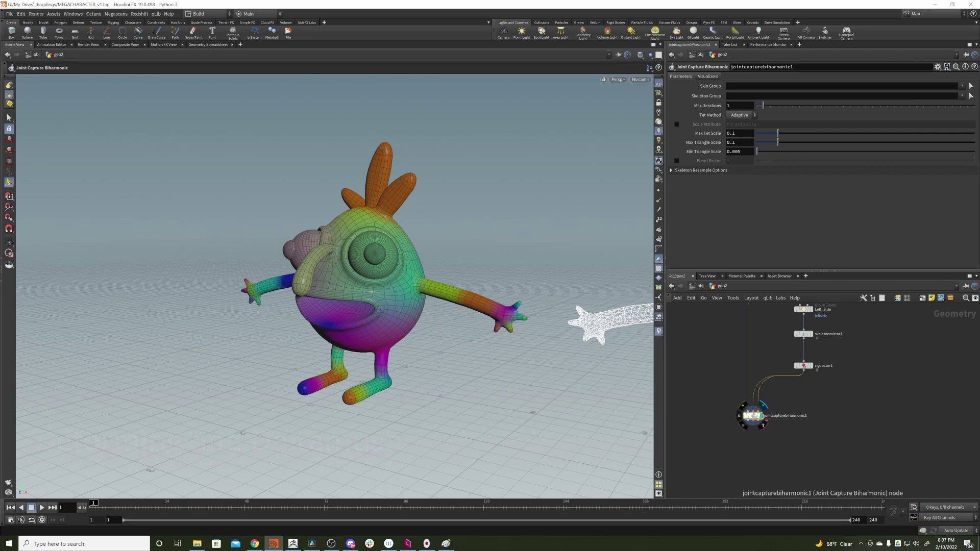
# Review the node info of jointcapturebiharmonic1 and add a Bone Deform node below it.
pyautogui.middleClick(751, 414)
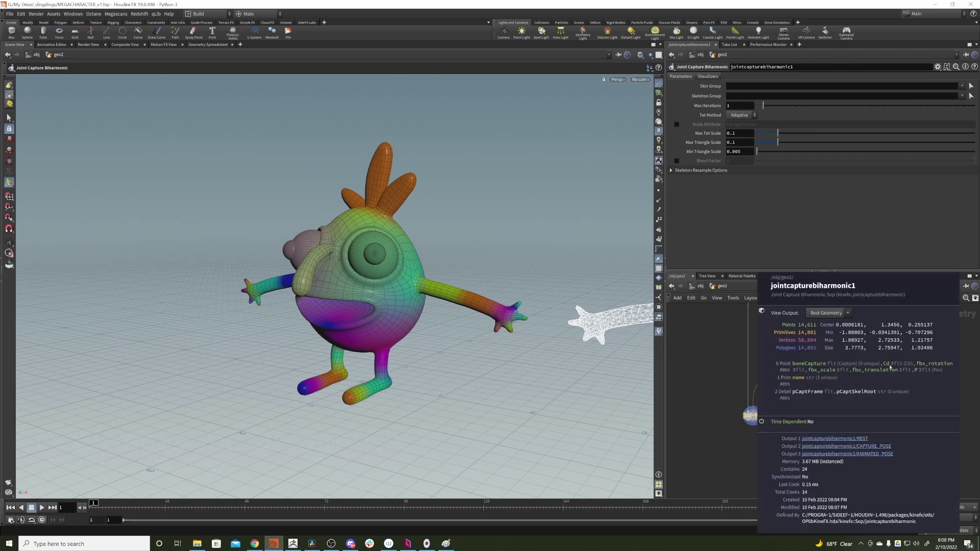
pyautogui.moveTo(969, 366); pyautogui.dragTo(937, 361, button='middle')
pyautogui.moveTo(781, 436); pyautogui.dragTo(814, 402, button='middle')
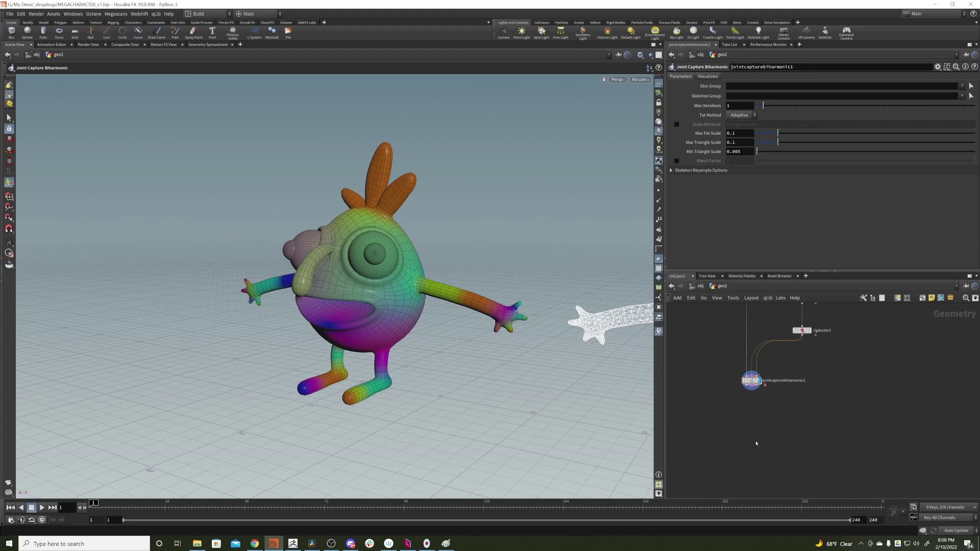
pyautogui.press('Tab')
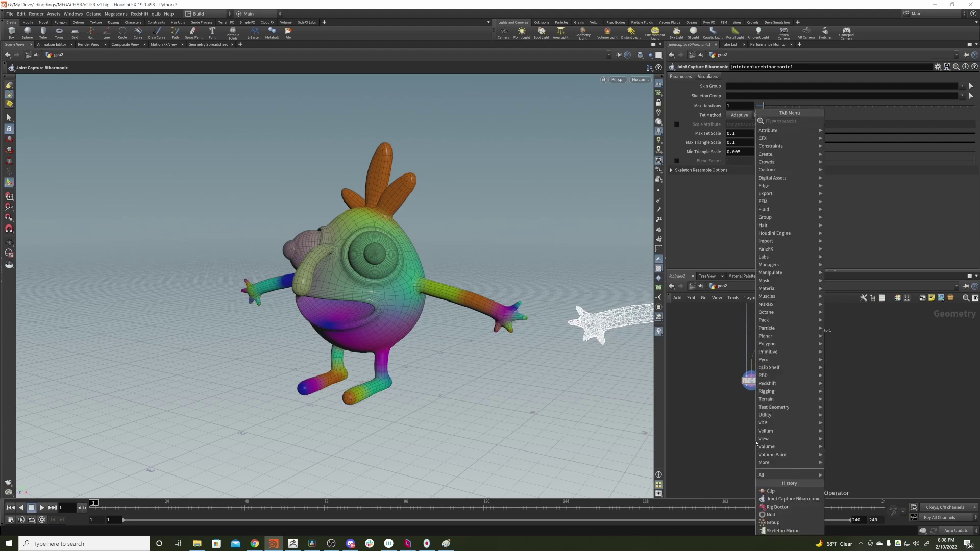
pyautogui.write('boned')
pyautogui.press('Return')
pyautogui.click(756, 444)
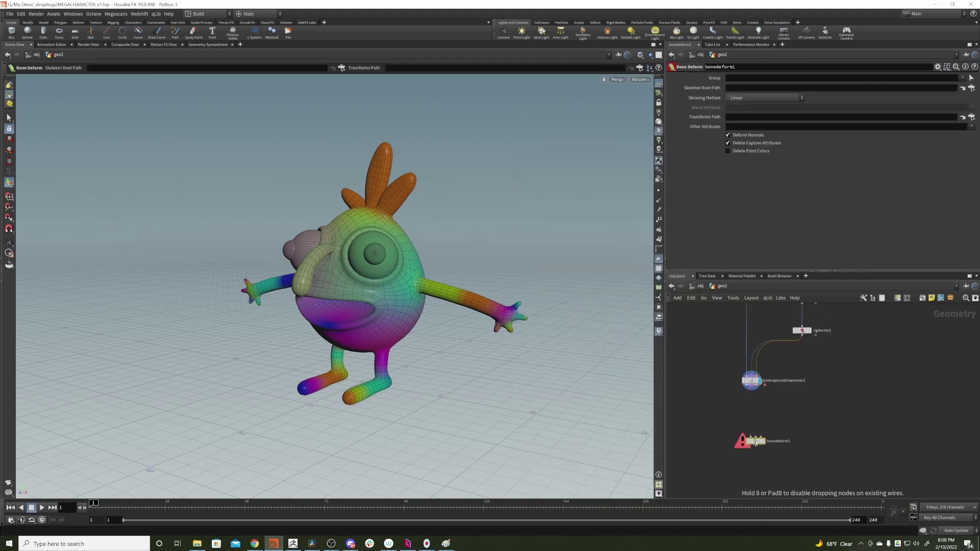
# Wire the three jointcapturebiharmonic1 outputs into the matching bonedeform1 inputs and display bonedeform1.
pyautogui.click(755, 443)
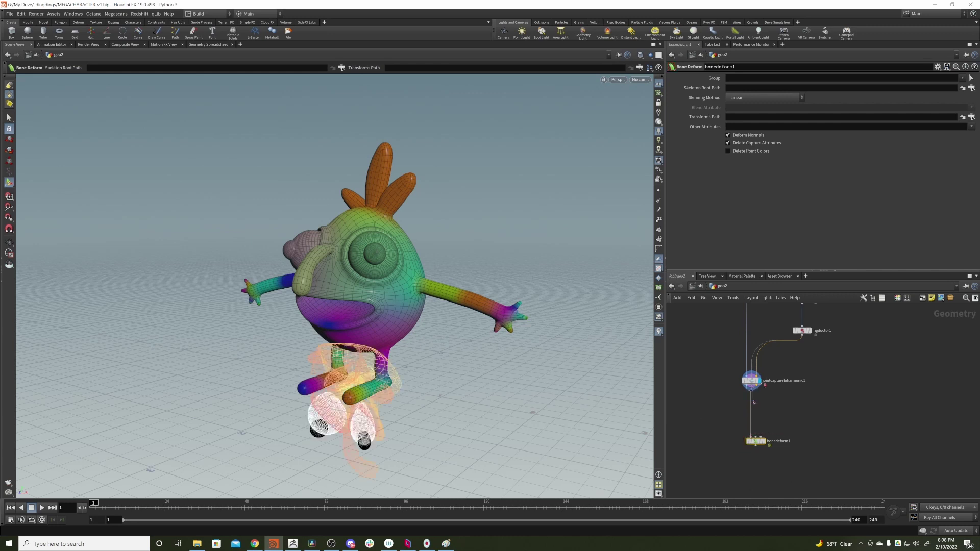
pyautogui.moveTo(754, 413); pyautogui.dragTo(755, 436)
pyautogui.moveTo(756, 385); pyautogui.dragTo(754, 453)
pyautogui.click(759, 444)
pyautogui.scroll(3, 808, 423)
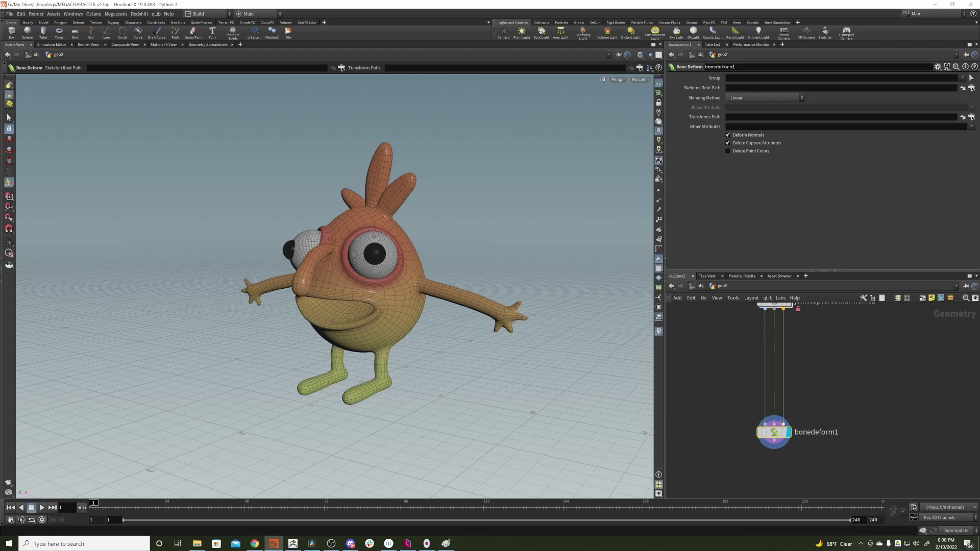
pyautogui.scroll(-3, 803, 401)
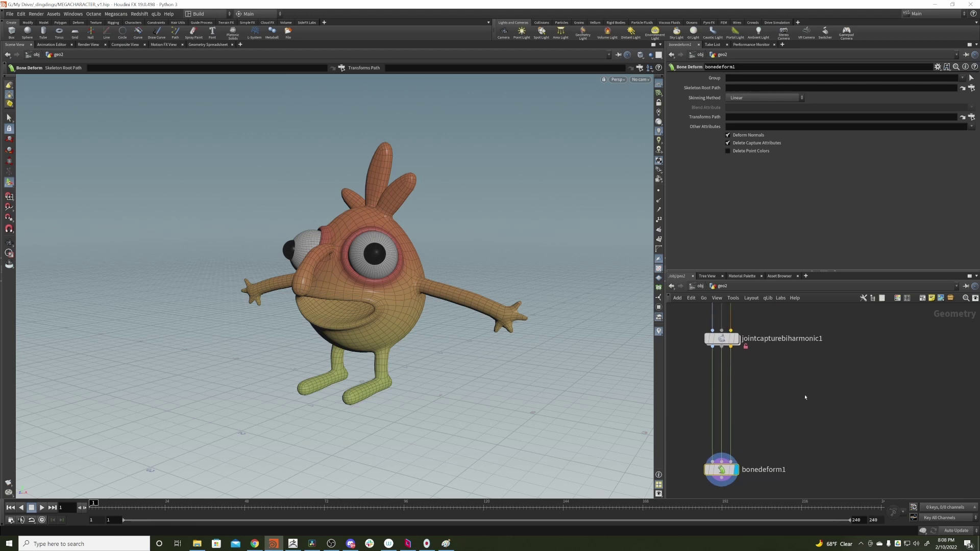
pyautogui.moveTo(805, 415); pyautogui.dragTo(805, 422, button='middle')
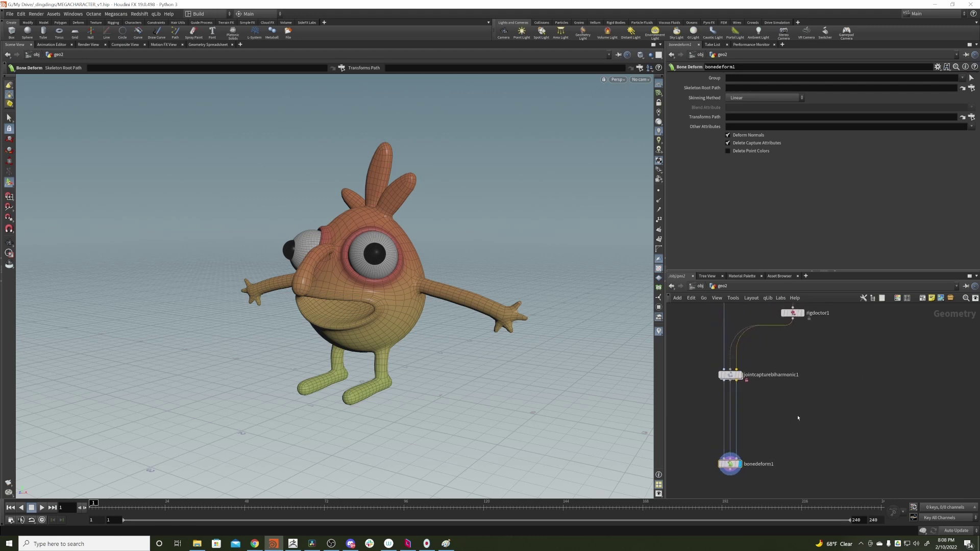
# Add a Rig Pose node between jointcapturebiharmonic1 and bonedeform1, beside their connections.
pyautogui.press('Tab')
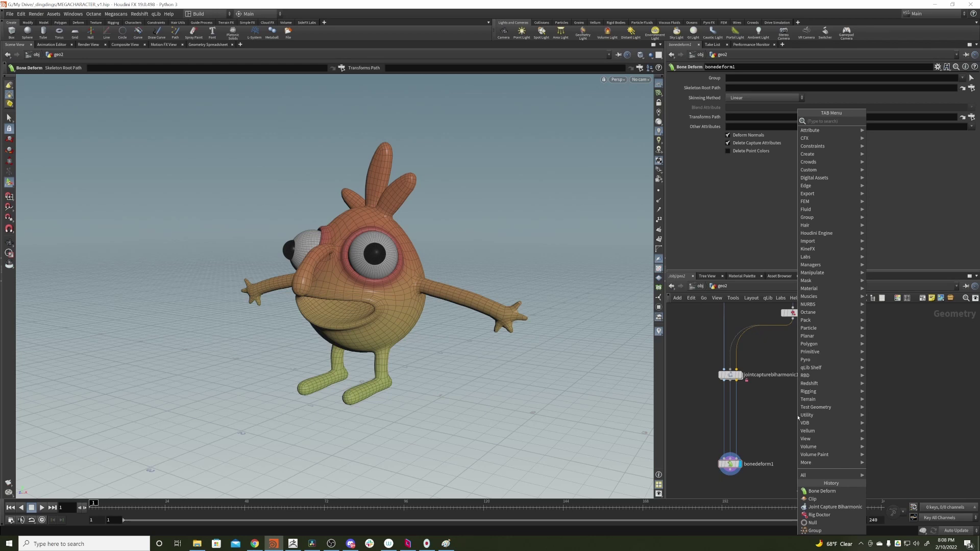
pyautogui.write('r')
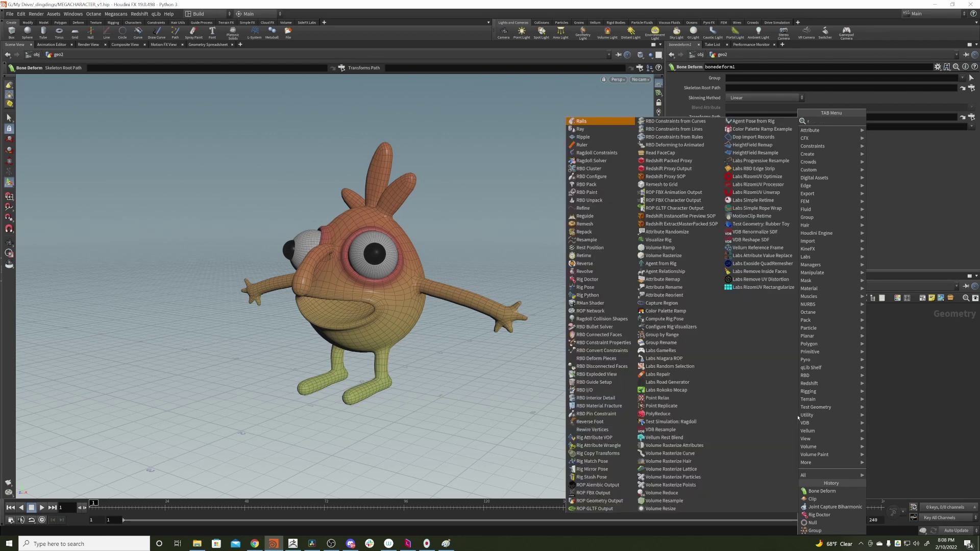
pyautogui.write('ig pose')
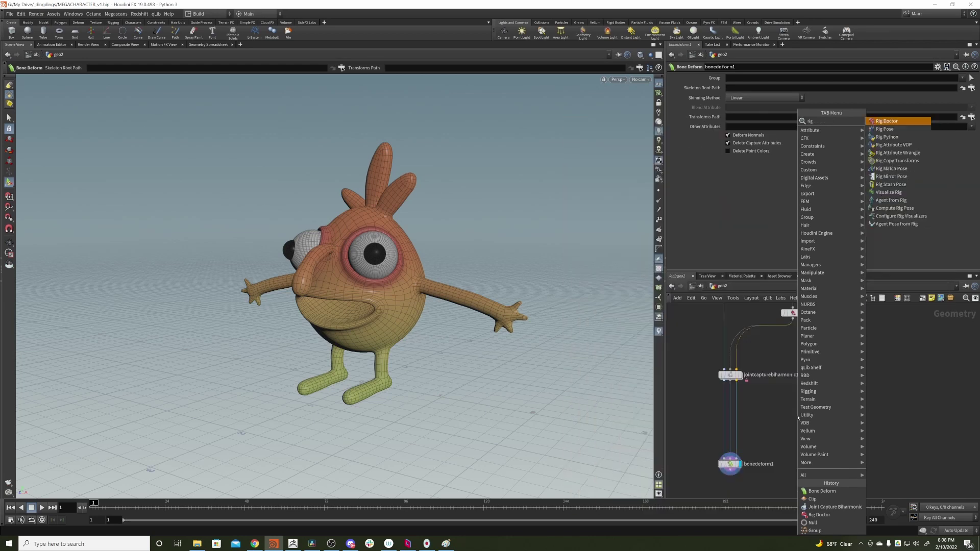
pyautogui.press('Return')
pyautogui.click(797, 415)
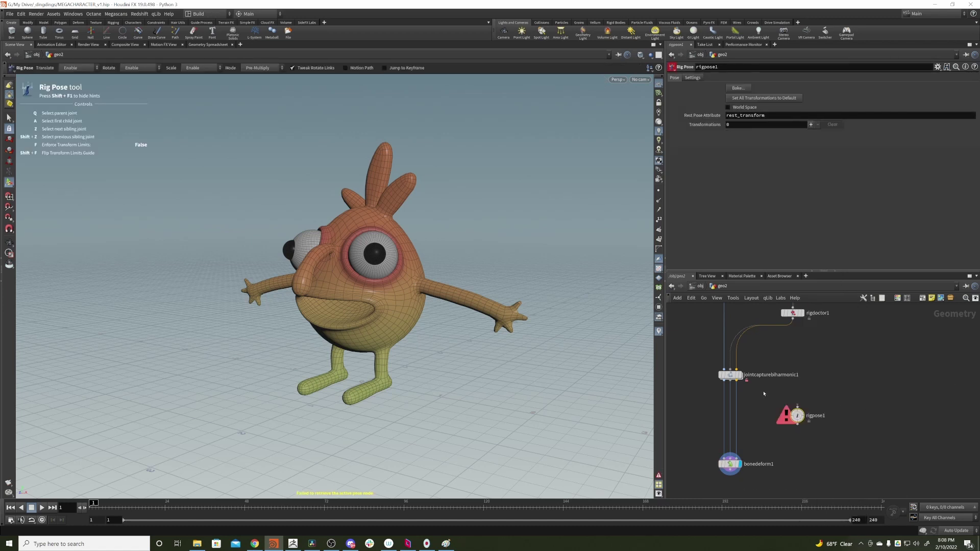
# Route the third jointcapturebiharmonic1 output through rigpose1 into bonedeform1, select rigpose1 and ignore future callback errors.
pyautogui.moveTo(737, 380); pyautogui.dragTo(736, 459)
pyautogui.click(729, 465)
pyautogui.click(797, 416)
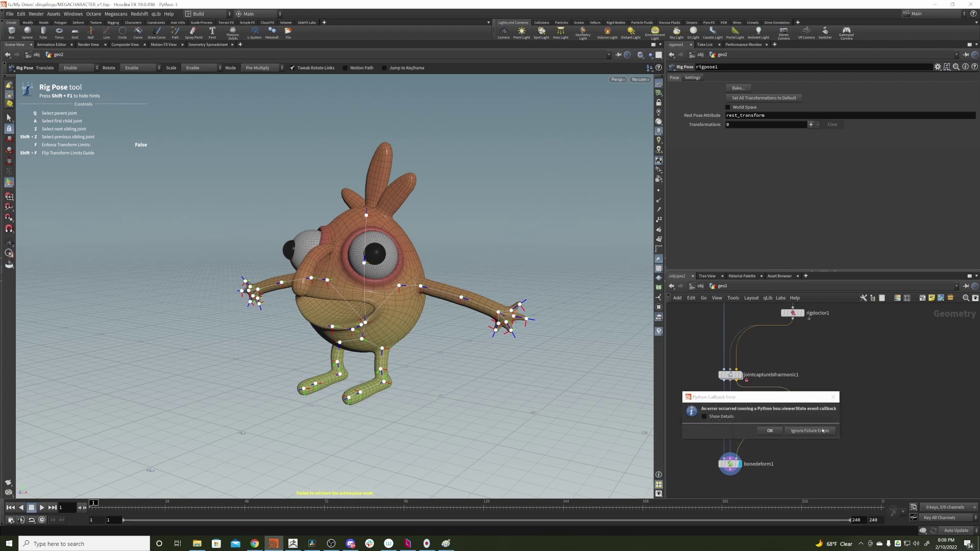
pyautogui.click(813, 432)
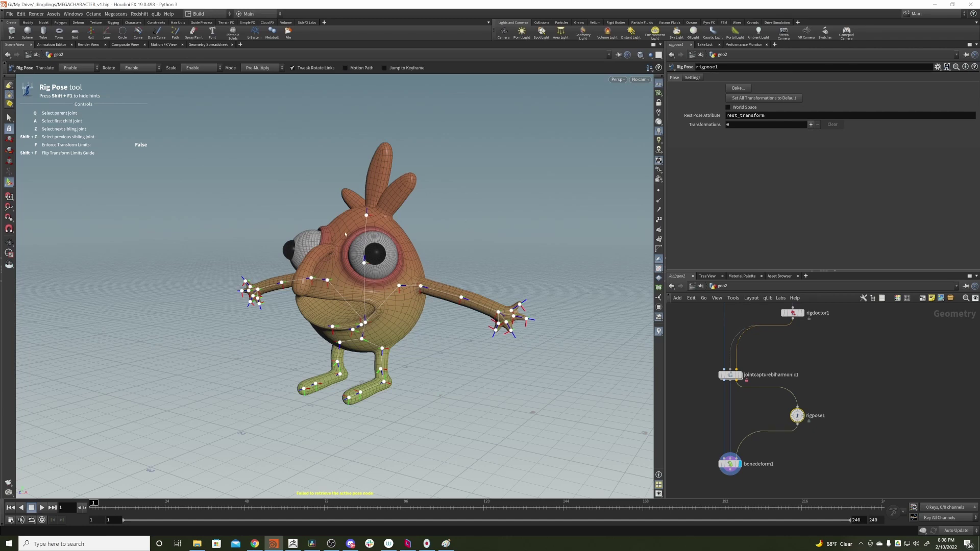
# Raise the left arm by rotating clav_L about -30, -68, 32 and bend elbow_L about 108, 58, 105.
pyautogui.moveTo(376, 219)
pyautogui.keyDown('alt'); pyautogui.mouseDown()
pyautogui.moveTo(443, 225)
pyautogui.moveTo(372, 225)
pyautogui.mouseUp(); pyautogui.keyUp('alt')
pyautogui.keyDown('alt'); pyautogui.moveTo(372, 225); pyautogui.dragTo(408, 260, button='right'); pyautogui.keyUp('alt')
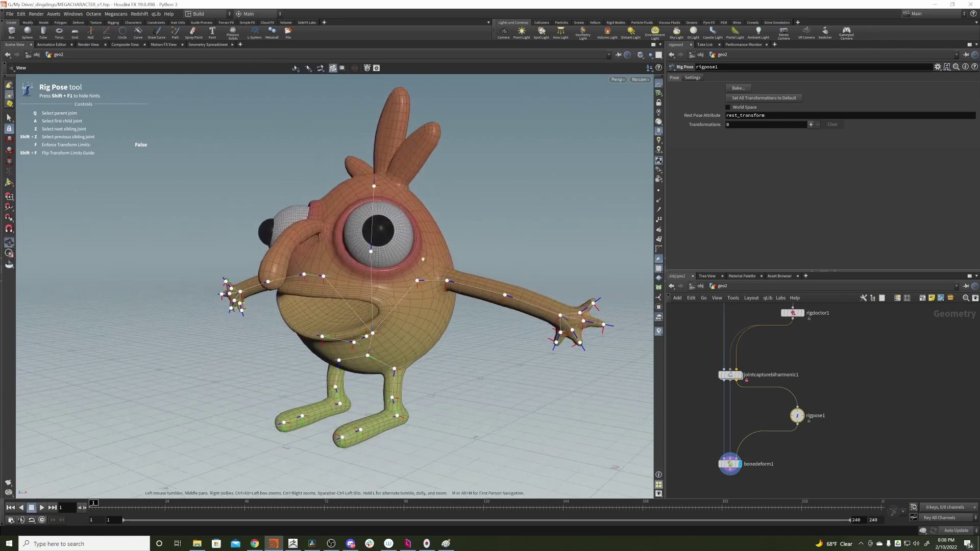
pyautogui.moveTo(408, 260); pyautogui.dragTo(392, 287)
pyautogui.click(380, 283)
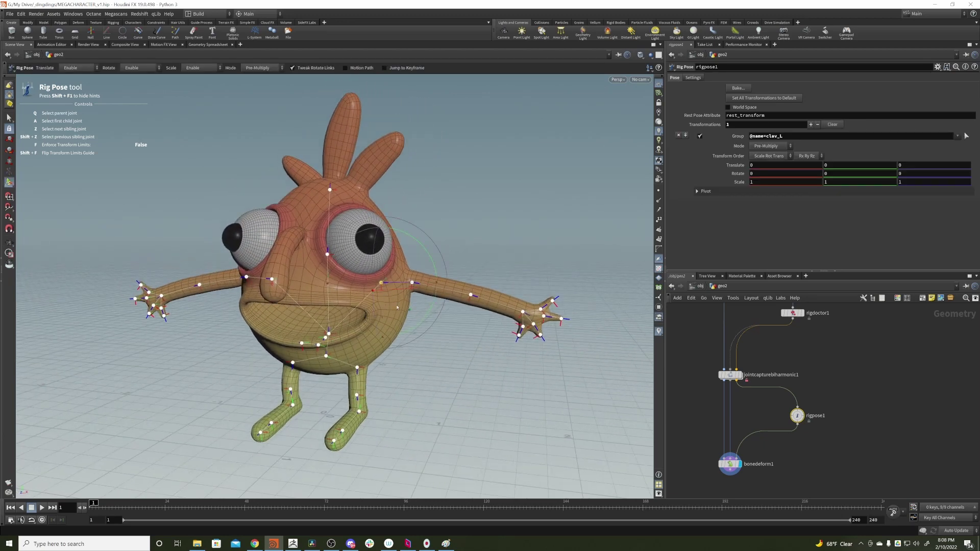
pyautogui.moveTo(437, 284); pyautogui.dragTo(467, 240)
pyautogui.click(419, 202)
# Swing the right arm down by rotating clav_R to about -9, 50, 8.
pyautogui.keyDown('alt'); pyautogui.moveTo(306, 270); pyautogui.dragTo(361, 274); pyautogui.keyUp('alt')
pyautogui.keyDown('alt'); pyautogui.moveTo(361, 274); pyautogui.dragTo(414, 264, button='middle'); pyautogui.keyUp('alt')
pyautogui.click(310, 275)
pyautogui.moveTo(266, 277); pyautogui.dragTo(351, 214)
pyautogui.keyDown('alt'); pyautogui.moveTo(351, 215); pyautogui.dragTo(370, 256, button='middle'); pyautogui.keyUp('alt')
pyautogui.moveTo(370, 257)
pyautogui.keyDown('alt'); pyautogui.mouseDown()
pyautogui.moveTo(377, 289)
pyautogui.moveTo(375, 256)
pyautogui.mouseUp(); pyautogui.keyUp('alt')
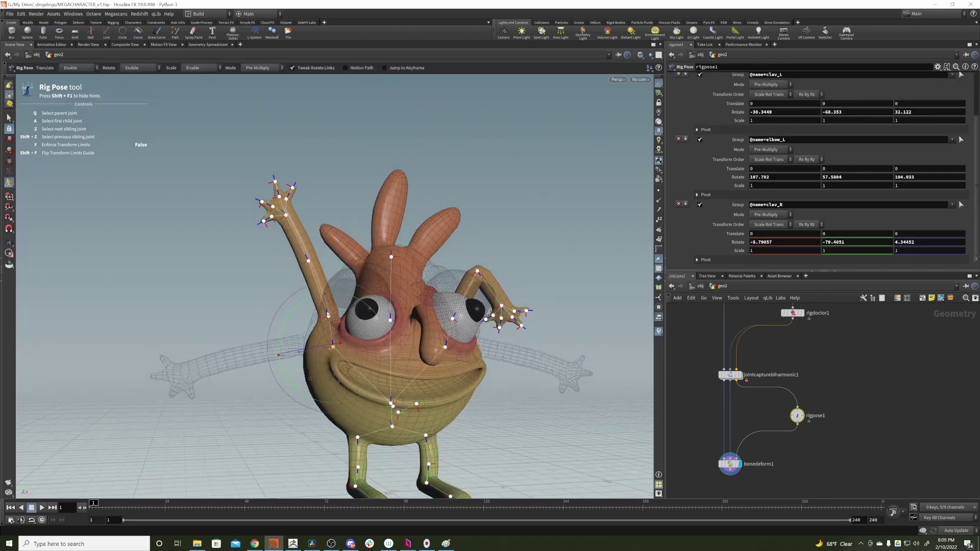
pyautogui.moveTo(323, 294); pyautogui.dragTo(300, 387)
pyautogui.keyDown('alt'); pyautogui.moveTo(327, 357); pyautogui.dragTo(270, 292); pyautogui.keyUp('alt')
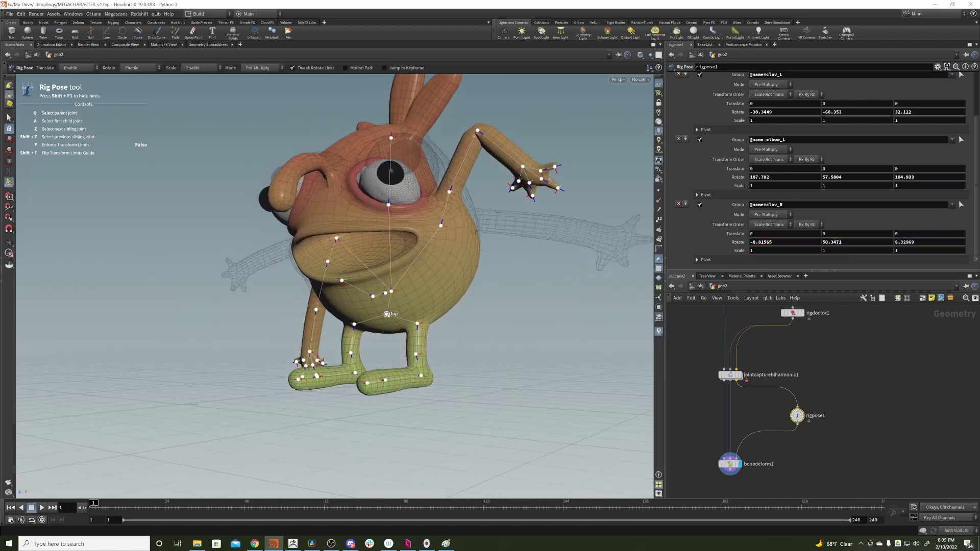
pyautogui.click(386, 314)
pyautogui.moveTo(342, 285); pyautogui.dragTo(419, 275)
pyautogui.hotkey('ctrl', 'z')
# Bend the upper body by rotating the chest joint about -14, 7, 50.
pyautogui.click(392, 292)
pyautogui.keyDown('alt'); pyautogui.moveTo(408, 277); pyautogui.dragTo(375, 282, button='right'); pyautogui.keyUp('alt')
pyautogui.keyDown('alt'); pyautogui.moveTo(375, 282); pyautogui.dragTo(315, 295); pyautogui.keyUp('alt')
pyautogui.moveTo(345, 324); pyautogui.dragTo(436, 283)
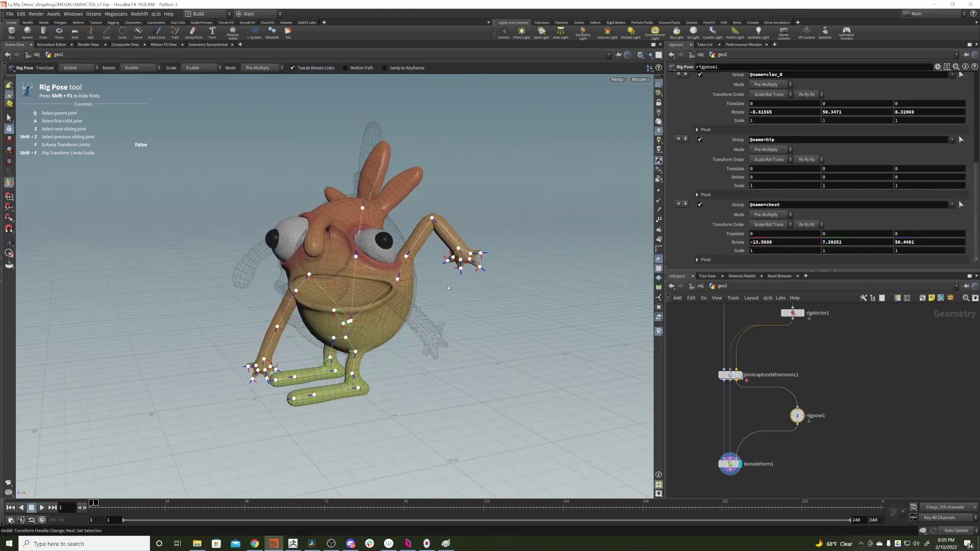
# Lower the left arm by rotating clav_L to about -14, -2, 12 and rotate elbow_L to straighten the forearm.
pyautogui.click(398, 279)
pyautogui.moveTo(414, 228); pyautogui.dragTo(469, 291)
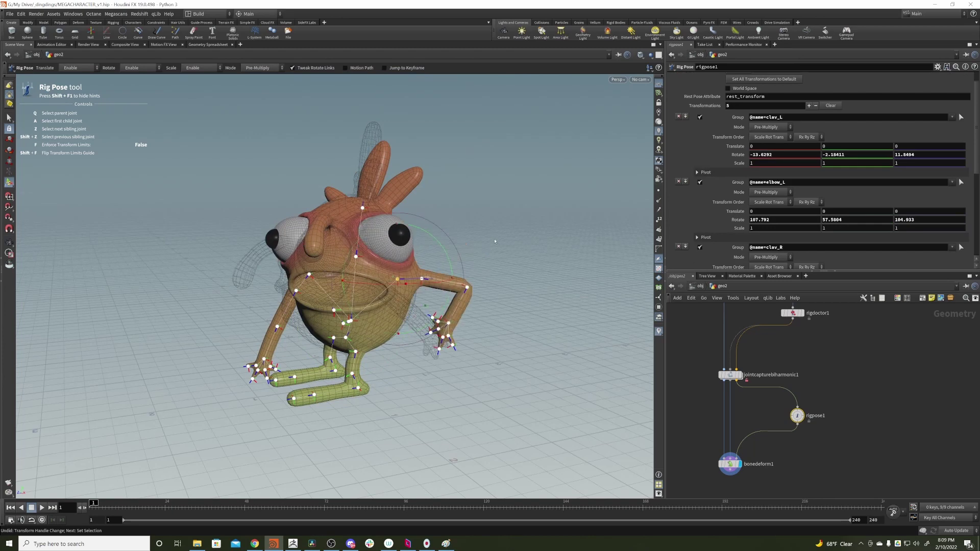
pyautogui.click(467, 288)
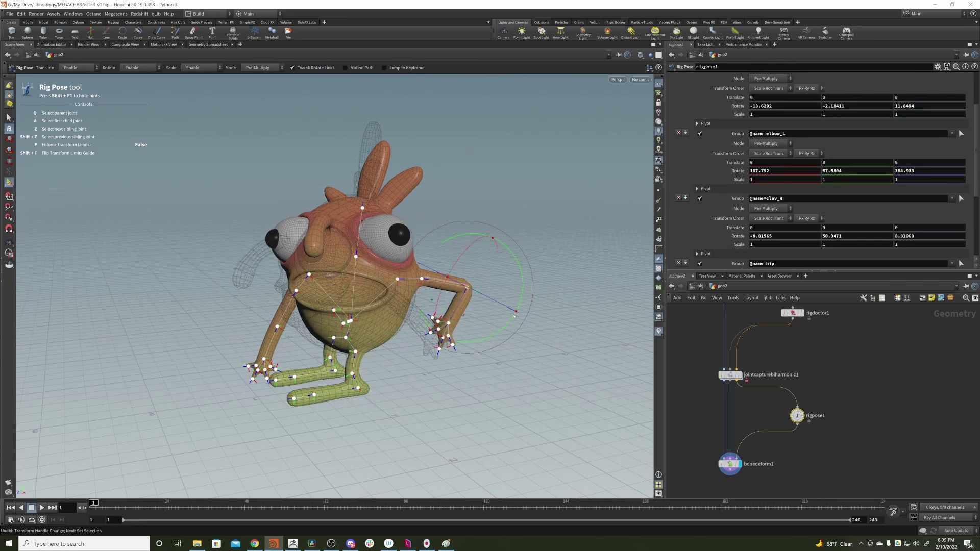
pyautogui.moveTo(514, 317); pyautogui.dragTo(472, 223)
# Bend the right forearm upward by rotating elbow_R about 124, -28, -52.
pyautogui.keyDown('alt'); pyautogui.moveTo(357, 285); pyautogui.dragTo(490, 275); pyautogui.keyUp('alt')
pyautogui.click(232, 368)
pyautogui.moveTo(221, 426); pyautogui.dragTo(219, 340)
# Twist the character's head by rotating the head joint about -6, -12, -93.
pyautogui.keyDown('alt'); pyautogui.moveTo(148, 334); pyautogui.dragTo(249, 374); pyautogui.keyUp('alt')
pyautogui.keyDown('alt'); pyautogui.moveTo(248, 374); pyautogui.dragTo(357, 434, button='right'); pyautogui.keyUp('alt')
pyautogui.keyDown('alt'); pyautogui.moveTo(358, 434); pyautogui.dragTo(306, 444); pyautogui.keyUp('alt')
pyautogui.keyDown('alt'); pyautogui.moveTo(306, 444); pyautogui.dragTo(264, 186, button='right'); pyautogui.keyUp('alt')
pyautogui.keyDown('alt'); pyautogui.moveTo(264, 187); pyautogui.dragTo(310, 263, button='middle'); pyautogui.keyUp('alt')
pyautogui.click(355, 272)
pyautogui.keyDown('alt'); pyautogui.moveTo(357, 352); pyautogui.dragTo(401, 237); pyautogui.keyUp('alt')
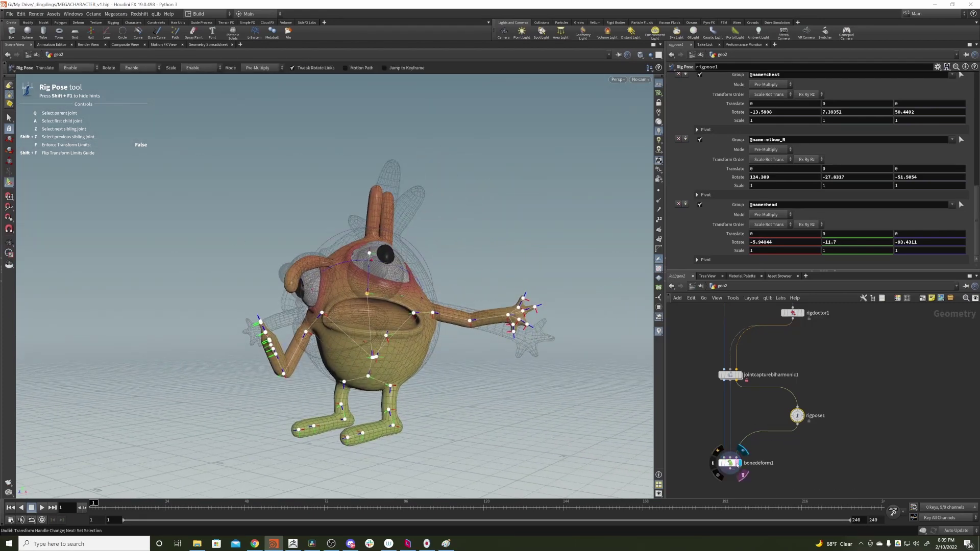
# Select bonedeform1 to show the posed mesh without joints and add a Delta Mush node below it.
pyautogui.click(742, 476)
pyautogui.click(731, 463)
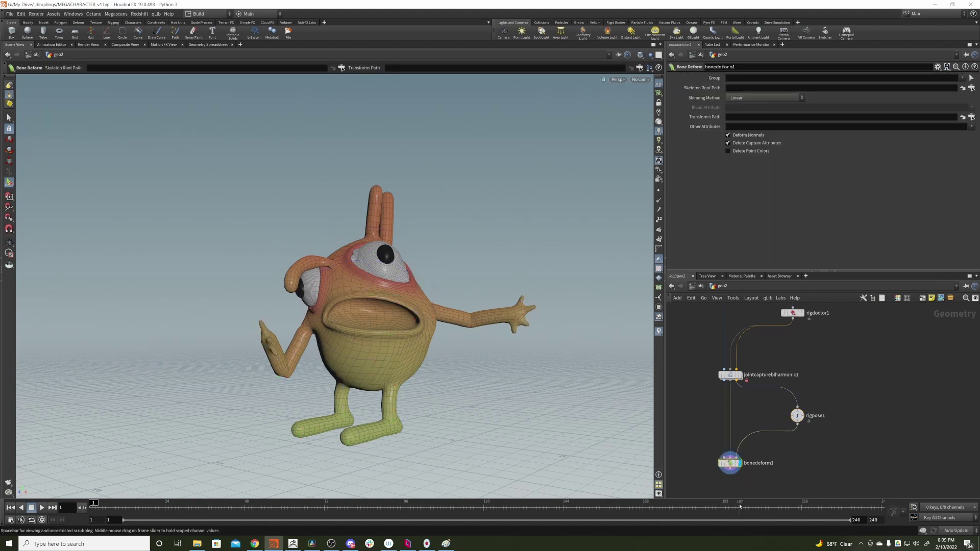
pyautogui.press('Tab')
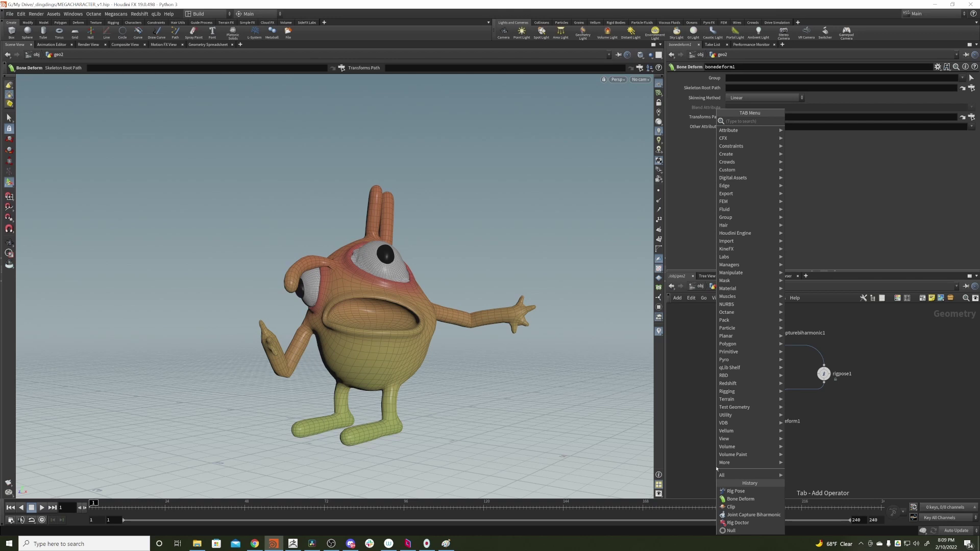
pyautogui.write('delta')
pyautogui.press('Return')
pyautogui.click(716, 469)
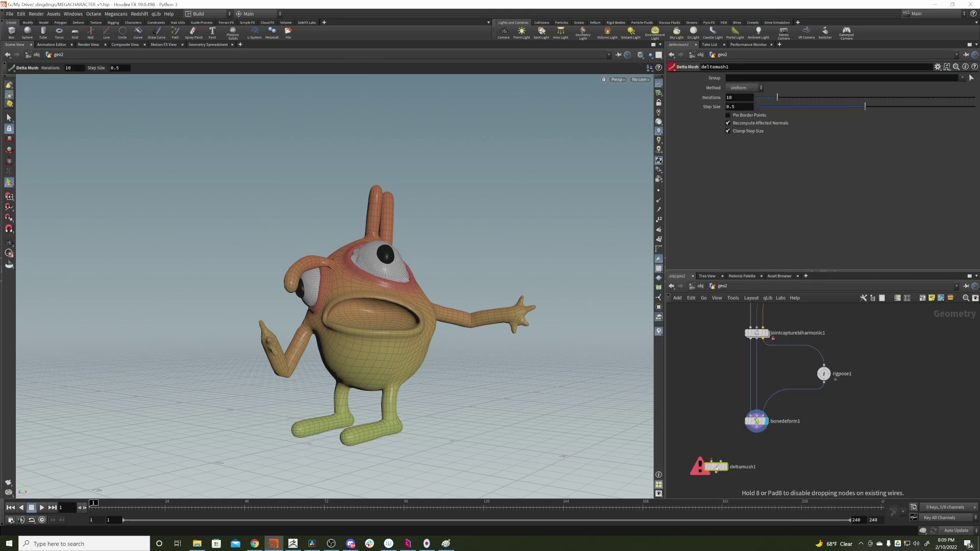
# Wire bonedeform1 into deltamush1's first input and the undeformed mesh into its second, and display deltamush1.
pyautogui.moveTo(712, 461); pyautogui.dragTo(761, 427)
pyautogui.click(720, 461)
pyautogui.moveTo(720, 313); pyautogui.dragTo(733, 449, button='middle')
pyautogui.moveTo(732, 356); pyautogui.dragTo(711, 313, button='middle')
pyautogui.click(800, 401)
pyautogui.moveTo(734, 447); pyautogui.dragTo(735, 311, button='middle')
pyautogui.click(728, 457)
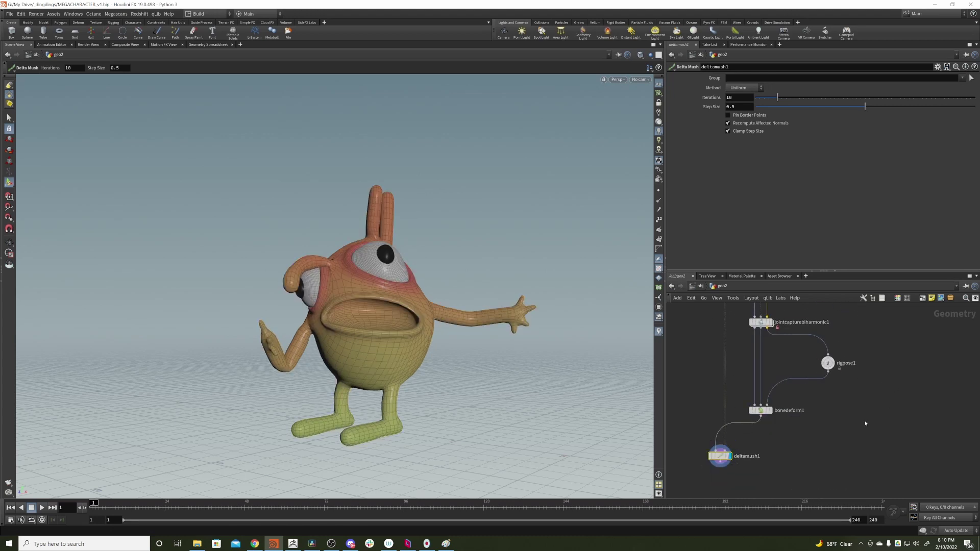
# Toggle the bypass of deltamush1 repeatedly to compare the posed mesh with and without smoothing.
pyautogui.moveTo(712, 457)
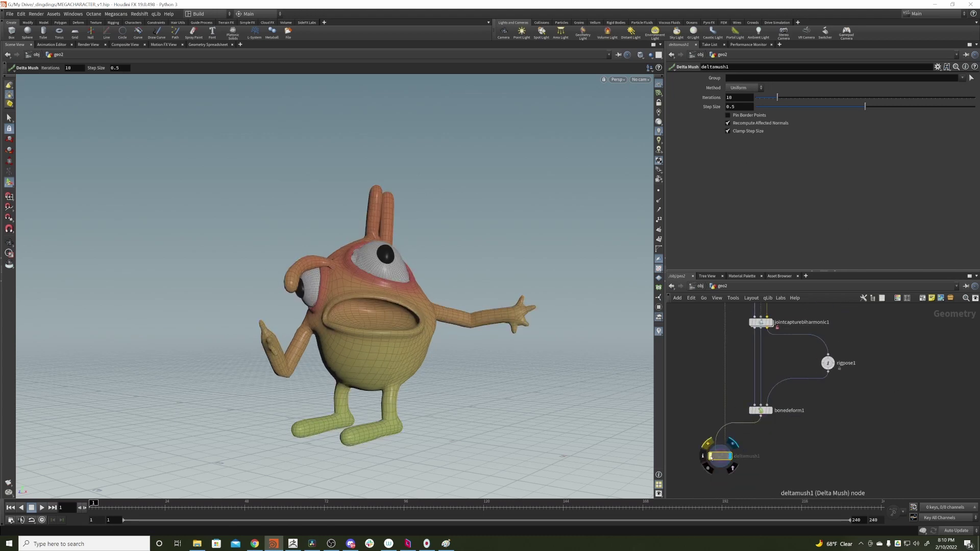
pyautogui.click(711, 457)
pyautogui.click(711, 457)
pyautogui.click(710, 457)
pyautogui.click(709, 457)
pyautogui.click(703, 455)
pyautogui.click(682, 442)
pyautogui.click(710, 456)
# Inspect the smoothed posed character from the front and the side.
pyautogui.keyDown('alt'); pyautogui.moveTo(403, 250); pyautogui.dragTo(467, 263); pyautogui.keyUp('alt')
pyautogui.keyDown('alt'); pyautogui.moveTo(467, 263); pyautogui.dragTo(452, 231, button='right'); pyautogui.keyUp('alt')
pyautogui.keyDown('alt'); pyautogui.moveTo(391, 299); pyautogui.dragTo(440, 246, button='middle'); pyautogui.keyUp('alt')
pyautogui.keyDown('alt'); pyautogui.moveTo(440, 246); pyautogui.dragTo(390, 252); pyautogui.keyUp('alt')
pyautogui.keyDown('alt'); pyautogui.moveTo(389, 251); pyautogui.dragTo(326, 255, button='right'); pyautogui.keyUp('alt')
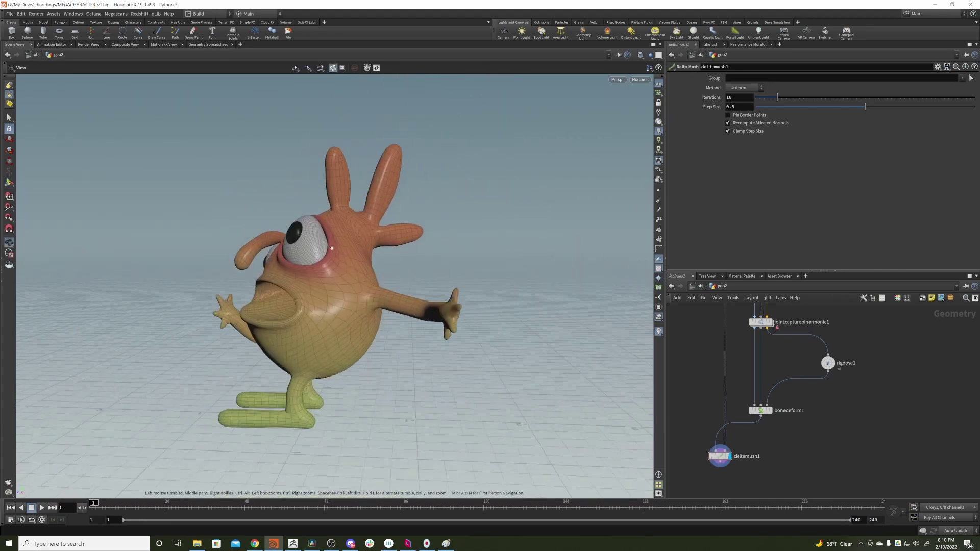
pyautogui.keyDown('alt'); pyautogui.moveTo(306, 255); pyautogui.dragTo(370, 252); pyautogui.keyUp('alt')
pyautogui.press('Return')
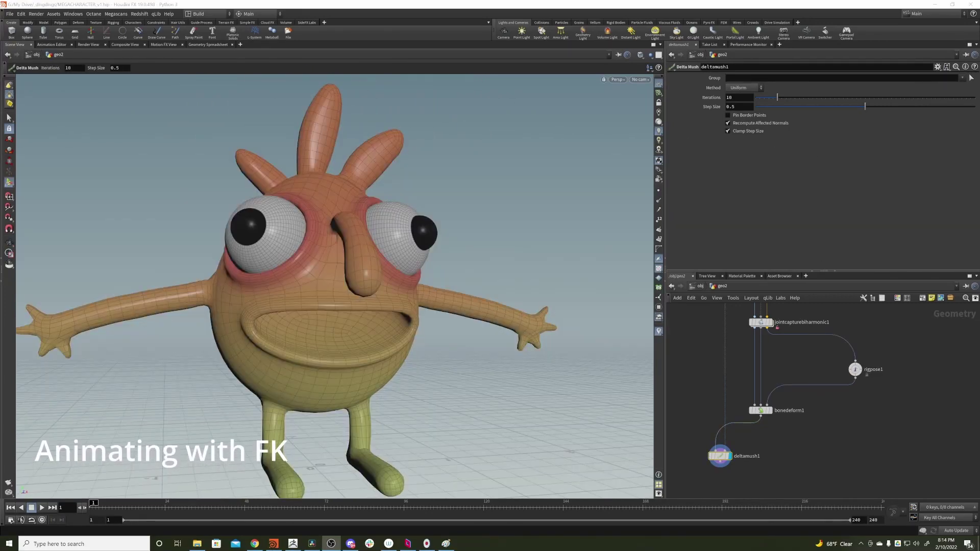
# Select rigpose1 and rotate shoulder_L about 51 and shoulder_R about 53 in X, and the hip about -25 in Z.
pyautogui.moveTo(534, 141); pyautogui.dragTo(296, 215)
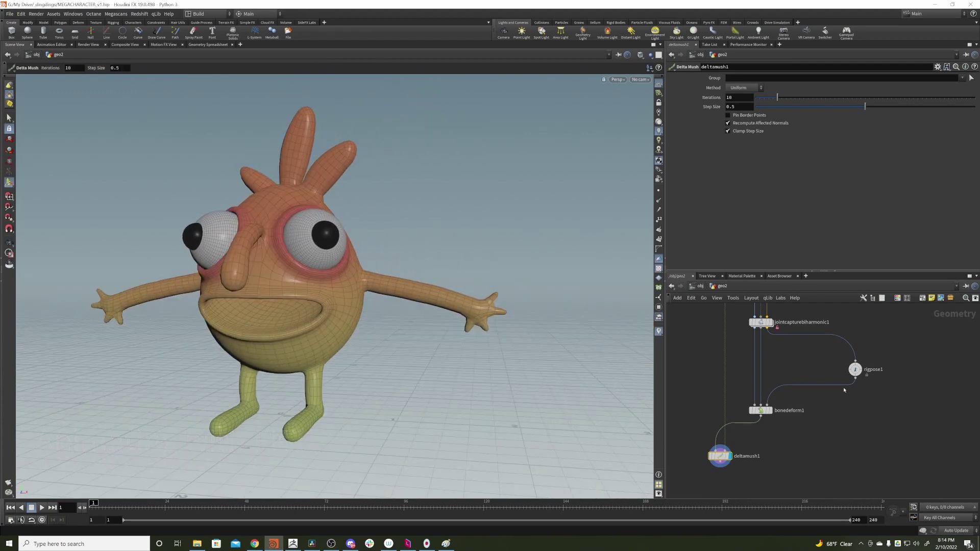
pyautogui.click(855, 369)
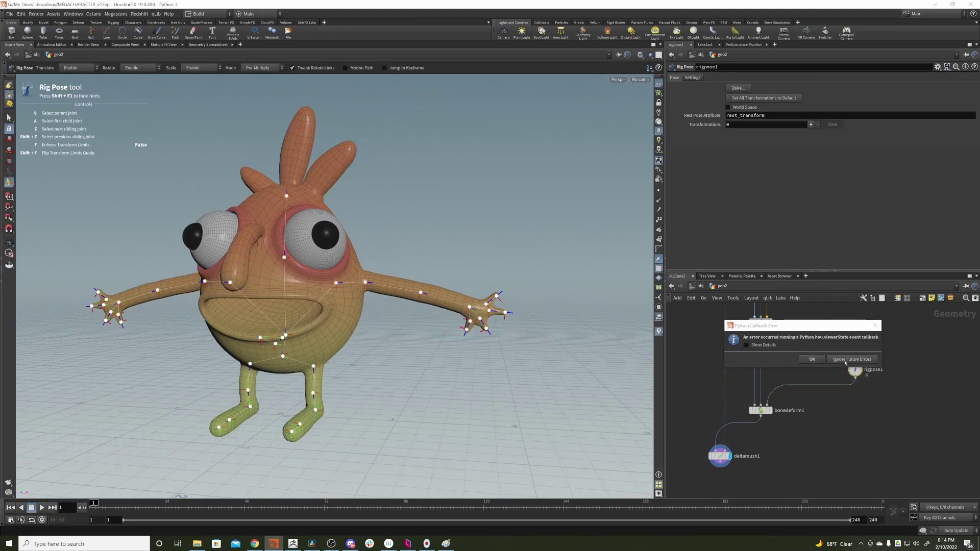
pyautogui.click(849, 362)
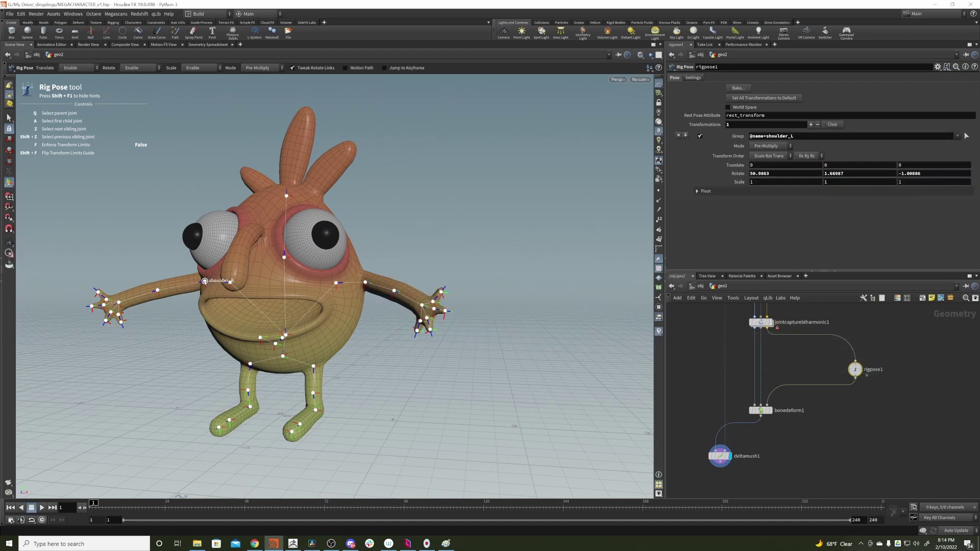
pyautogui.click(204, 281)
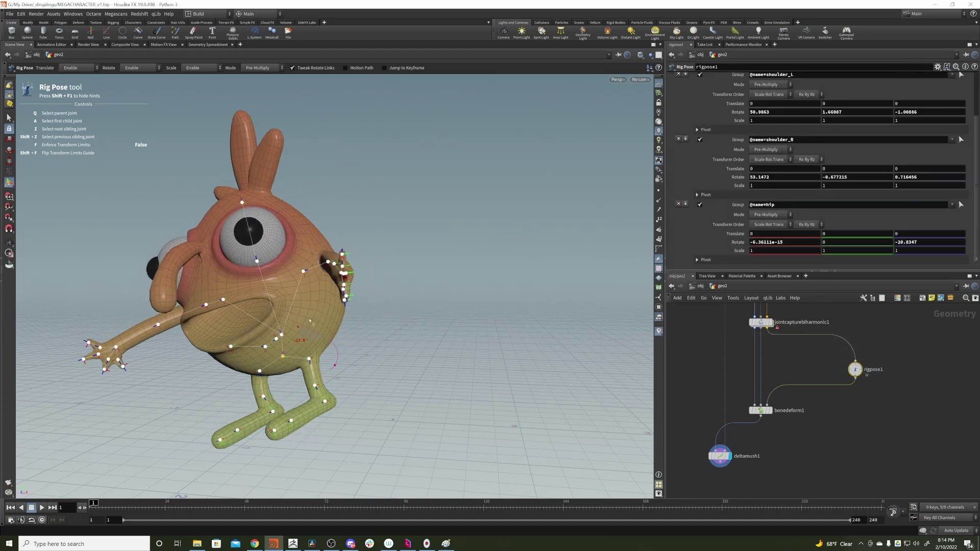
pyautogui.moveTo(309, 320); pyautogui.dragTo(340, 363)
# Lift the left leg by rotating knee_L about 97, 50, 47 and foot_tip_L about 77, -37, -26.
pyautogui.click(309, 359)
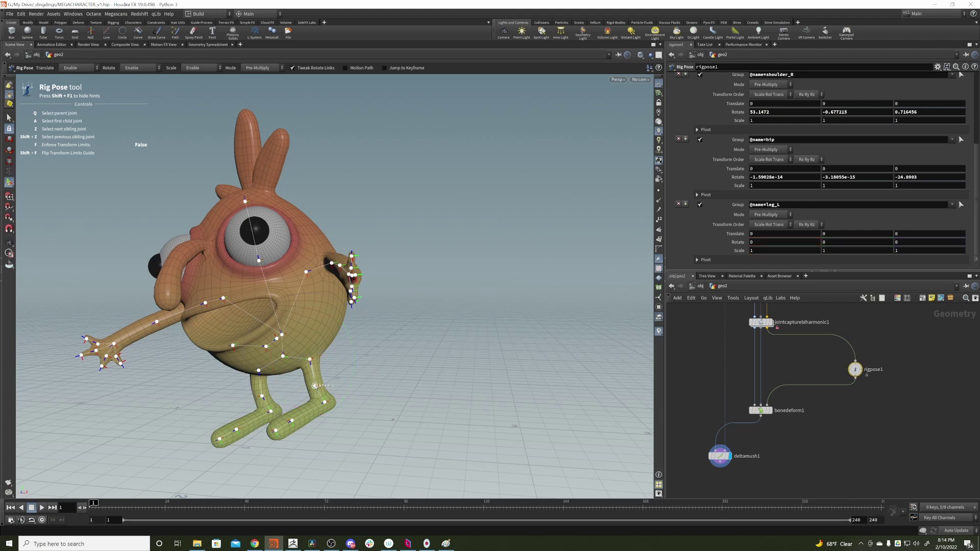
pyautogui.click(315, 386)
pyautogui.moveTo(282, 352); pyautogui.dragTo(345, 378)
pyautogui.click(346, 426)
pyautogui.moveTo(359, 479); pyautogui.dragTo(300, 442)
pyautogui.keyDown('alt'); pyautogui.moveTo(352, 383); pyautogui.dragTo(382, 354); pyautogui.keyUp('alt')
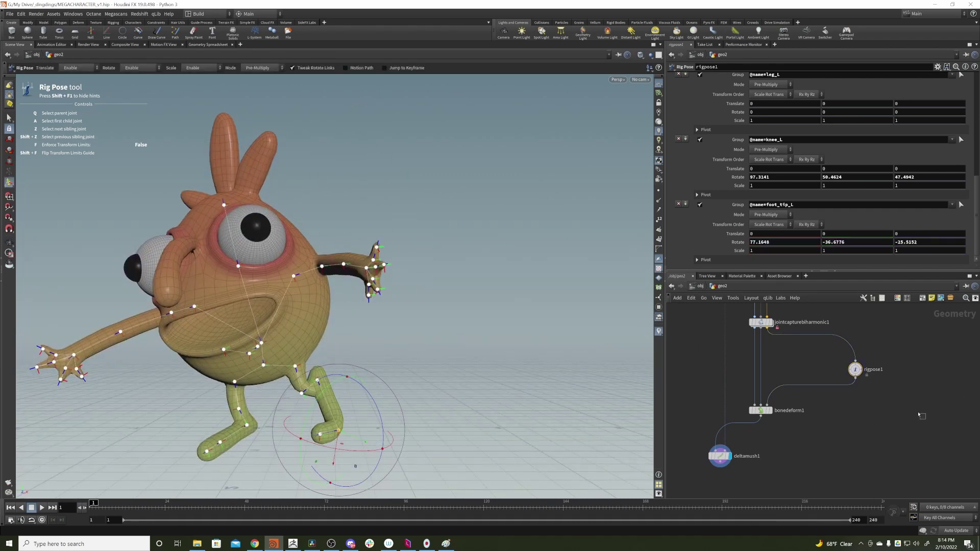
# Key all rigpose1 channels at frame 1, and at frame 17 rotate the hip and set leg_L to about -49, -18, 8.
pyautogui.click(893, 513)
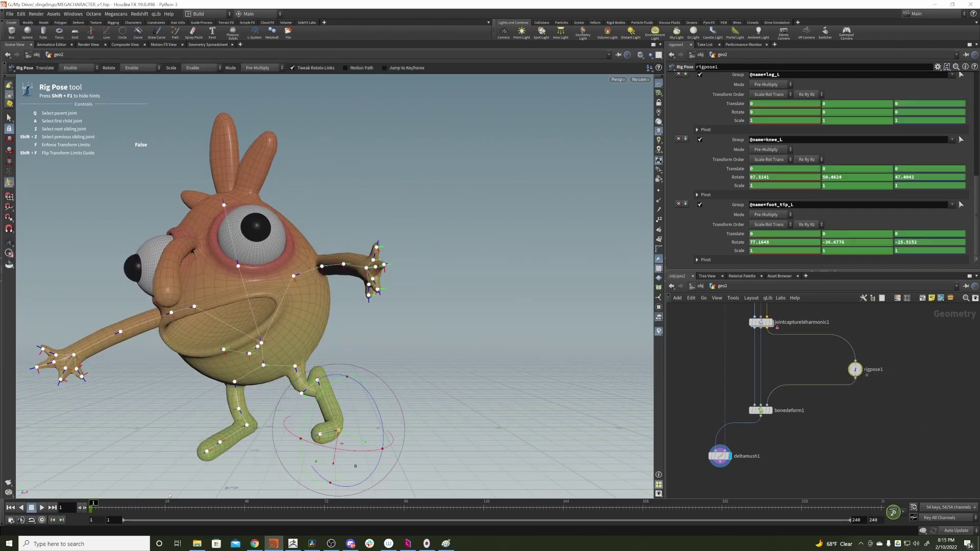
pyautogui.click(142, 504)
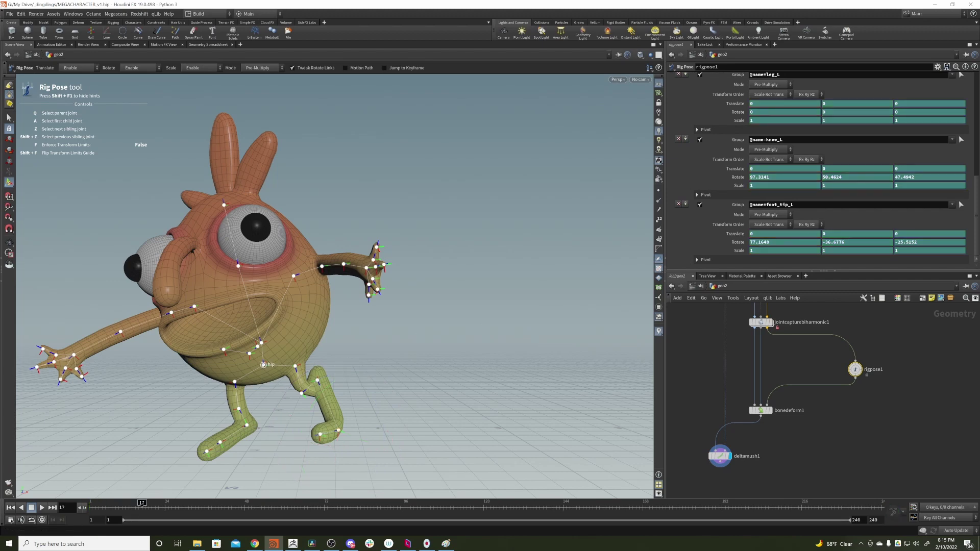
pyautogui.click(263, 364)
pyautogui.moveTo(213, 356); pyautogui.dragTo(248, 370)
pyautogui.click(295, 378)
pyautogui.moveTo(290, 433); pyautogui.dragTo(291, 401)
# Rotate knee_L to about 51, 28, 56 and foot_tip_L to about 40, 1, 48 at frame 17.
pyautogui.click(288, 393)
pyautogui.moveTo(307, 432); pyautogui.dragTo(273, 401)
pyautogui.click(259, 405)
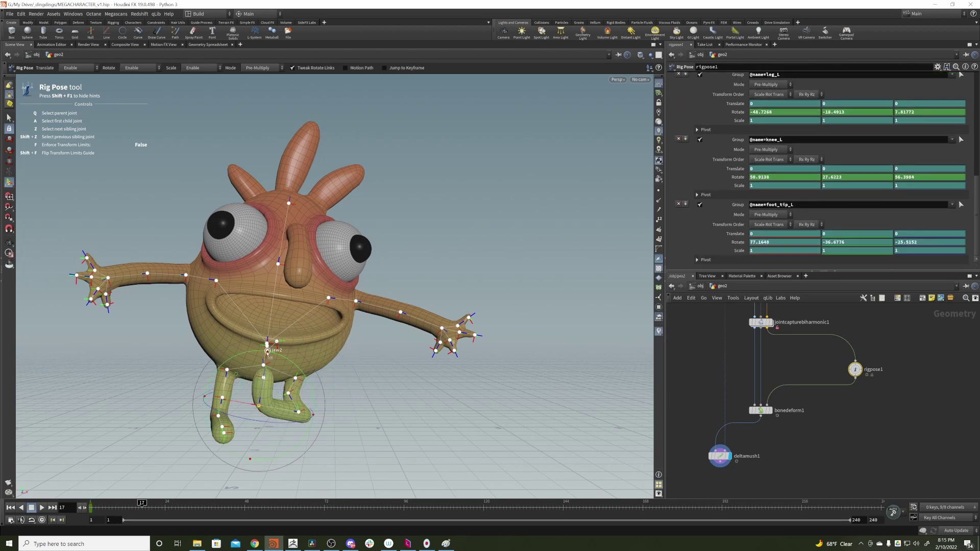
pyautogui.moveTo(267, 351); pyautogui.dragTo(239, 359)
pyautogui.keyDown('alt'); pyautogui.moveTo(251, 352); pyautogui.dragTo(243, 376); pyautogui.keyUp('alt')
# Scrub through the timeline from frame 1 to frame 40 to review the keyed pose animation on the character.
pyautogui.moveTo(145, 511); pyautogui.dragTo(31, 409)
pyautogui.moveTo(94, 505); pyautogui.dragTo(218, 505)
pyautogui.moveTo(323, 304)
pyautogui.keyDown('alt'); pyautogui.mouseDown()
pyautogui.moveTo(179, 309)
pyautogui.moveTo(313, 308)
pyautogui.mouseUp(); pyautogui.keyUp('alt')
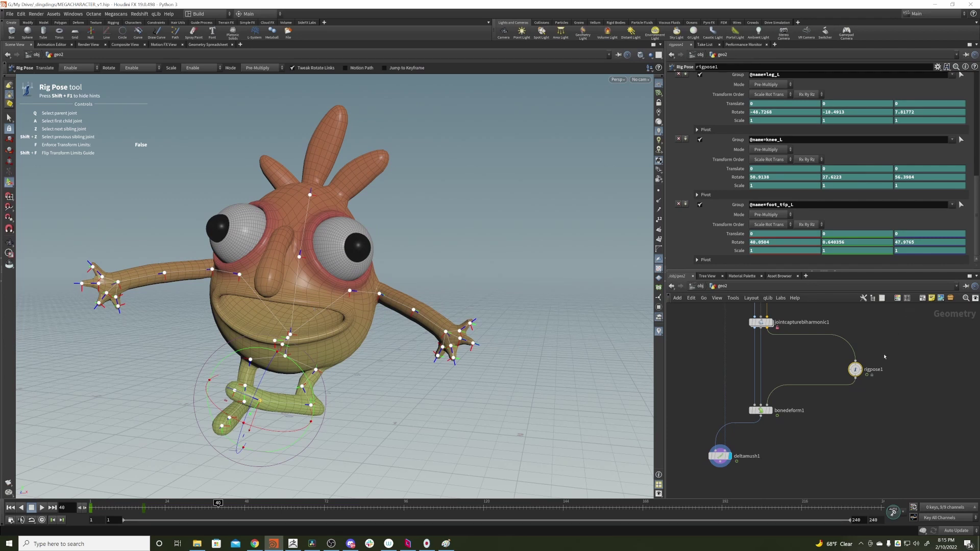
# Replace the animated rigpose1 with a fresh Rig Pose wired from jointcapturebiharmonic1's third output into bonedeform1, and display deltamush1.
pyautogui.press('Delete')
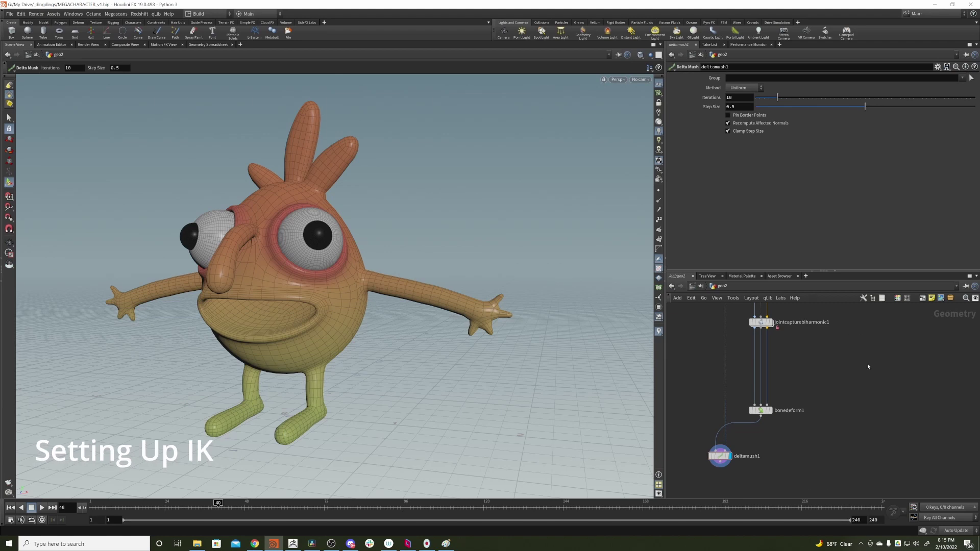
pyautogui.press('Tab')
pyautogui.write('rigp')
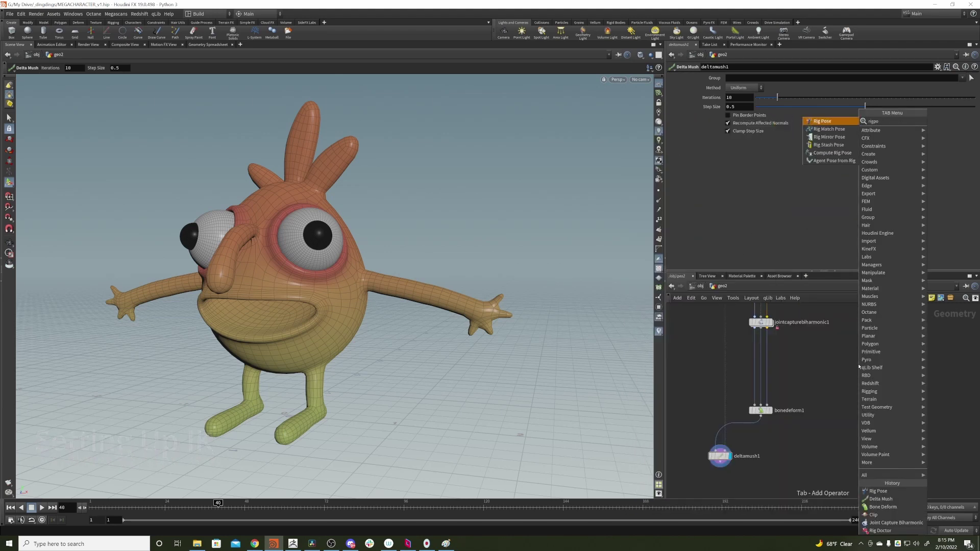
pyautogui.press('Return')
pyautogui.click(858, 365)
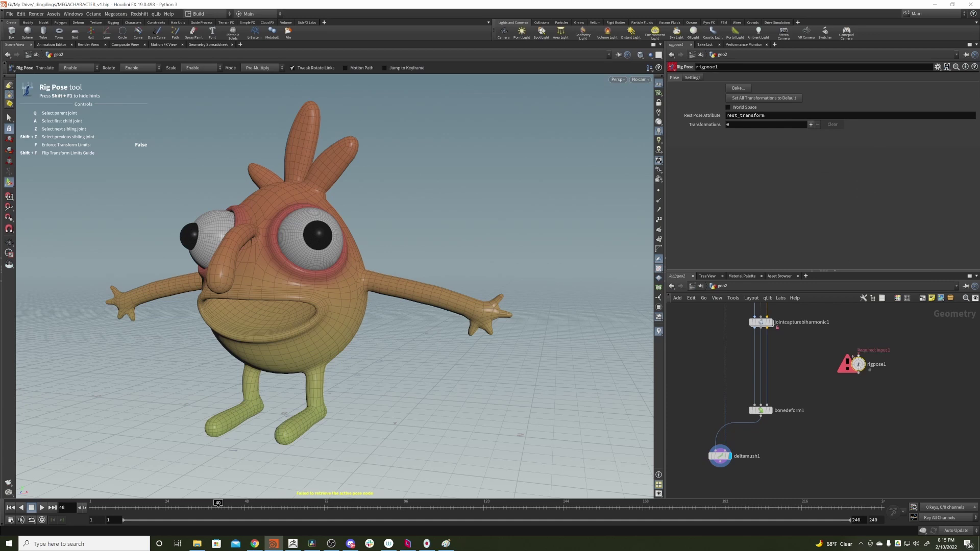
pyautogui.click(859, 356)
pyautogui.click(767, 329)
pyautogui.click(871, 360)
pyautogui.moveTo(859, 365); pyautogui.dragTo(842, 366)
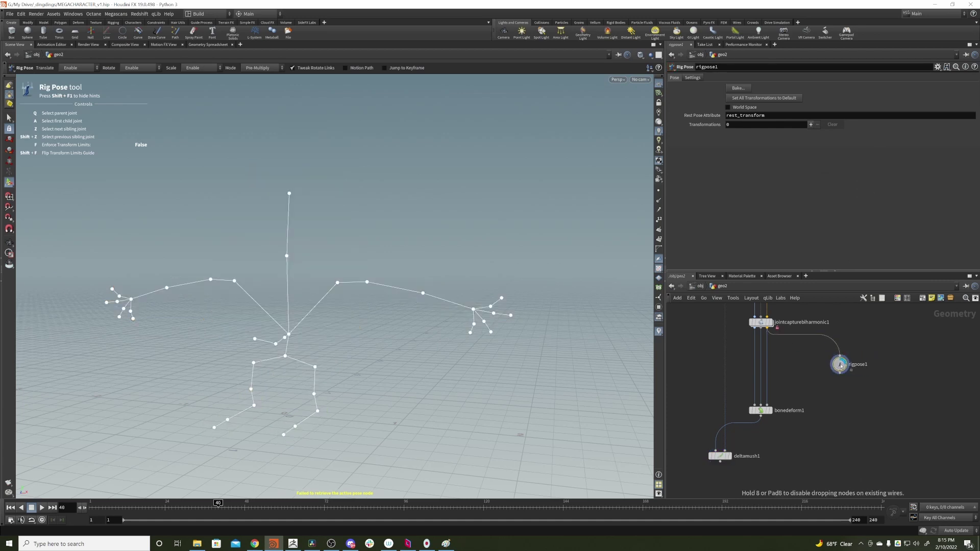
pyautogui.moveTo(767, 405); pyautogui.dragTo(840, 376)
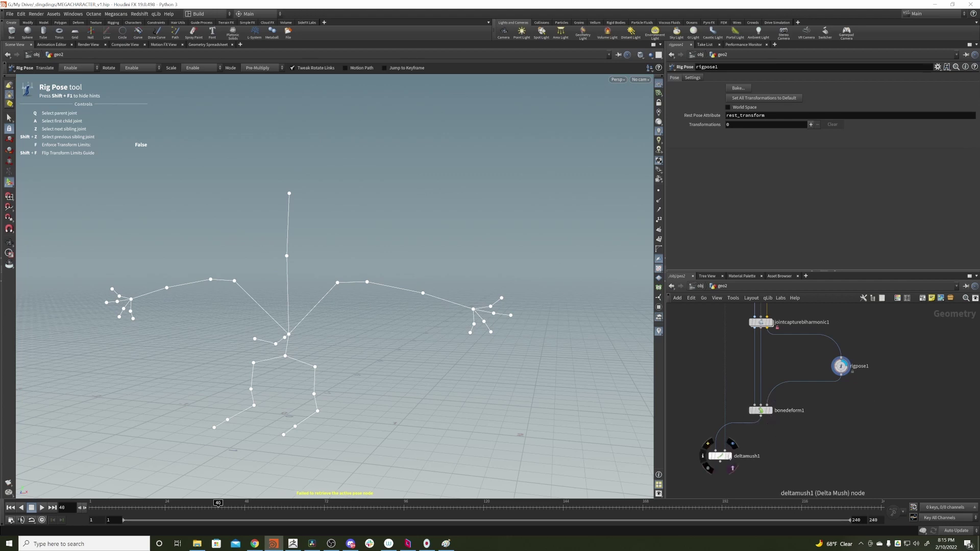
pyautogui.click(729, 458)
# Add an IK Chains node and insert it between rigpose1 and bonedeform1, making room by moving the downstream nodes.
pyautogui.click(840, 366)
pyautogui.press('Tab')
pyautogui.write('null')
pyautogui.press('Return')
pyautogui.click(850, 410)
pyautogui.moveTo(743, 413); pyautogui.dragTo(719, 478)
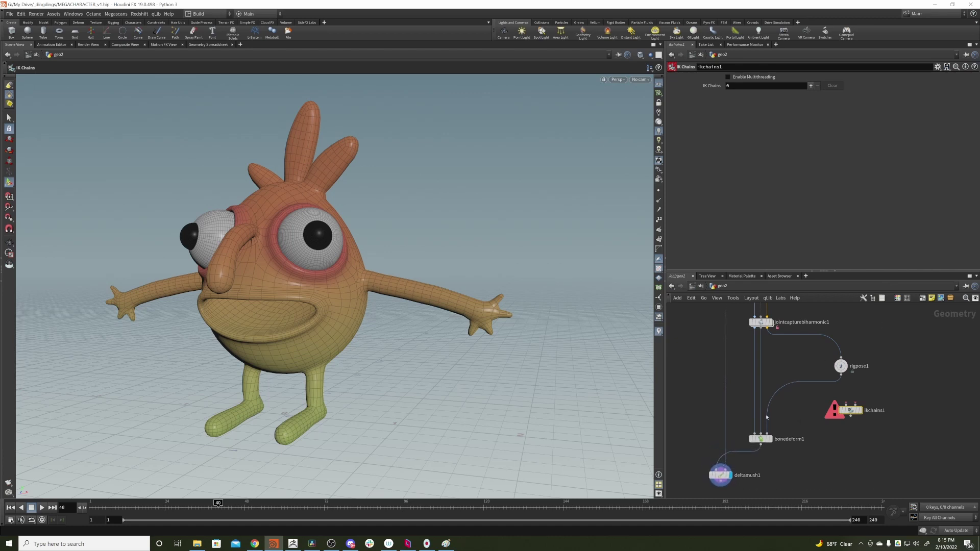
pyautogui.moveTo(836, 451); pyautogui.dragTo(773, 461, button='middle')
pyautogui.moveTo(788, 423); pyautogui.dragTo(779, 386)
pyautogui.moveTo(706, 444); pyautogui.dragTo(773, 438)
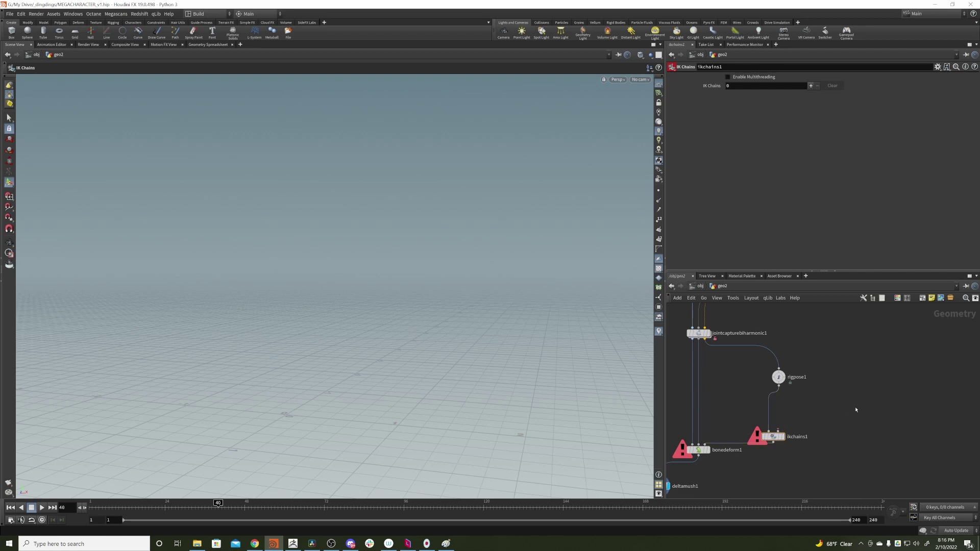
# Add a Delete Joints node, wire it to jointcapturebiharmonic1's third output beside rigpose1, and display it.
pyautogui.press('Tab')
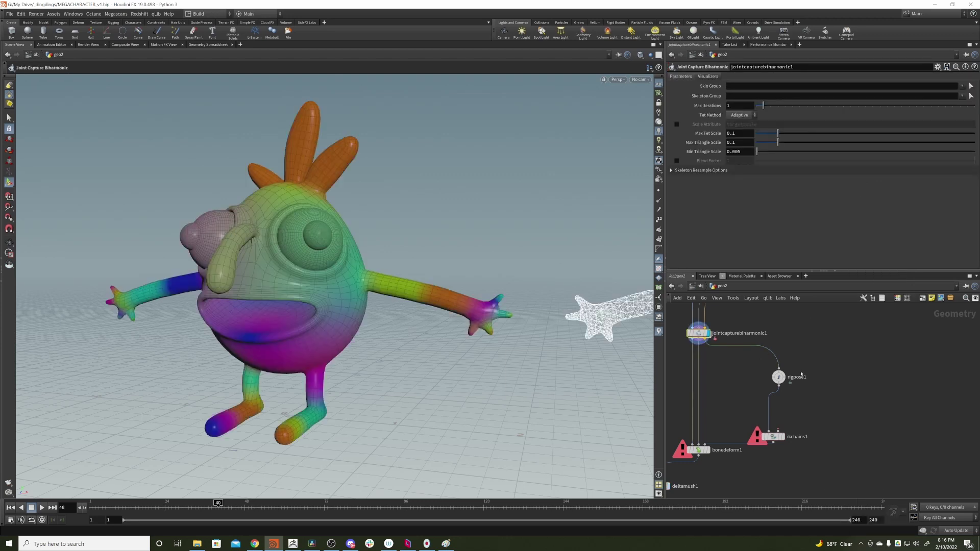
pyautogui.click(780, 377)
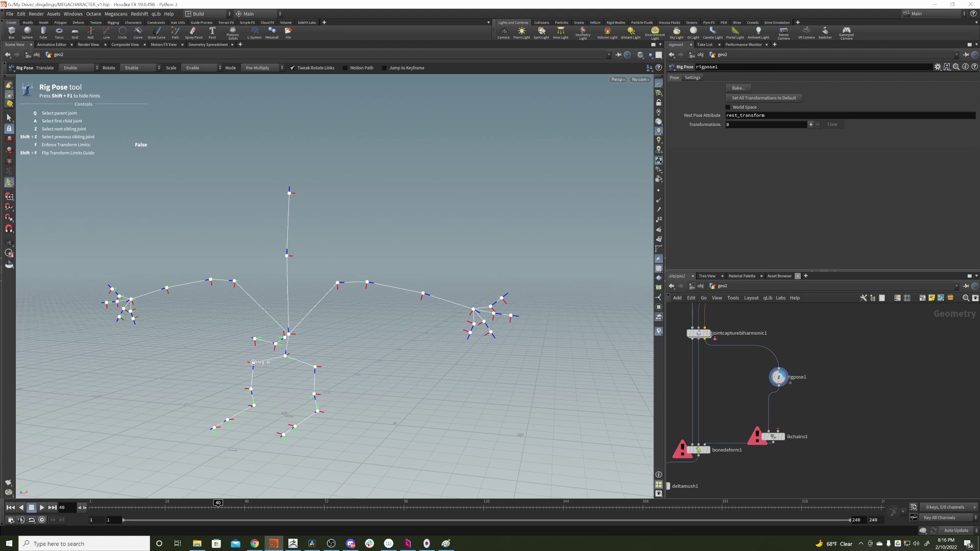
pyautogui.press('Tab')
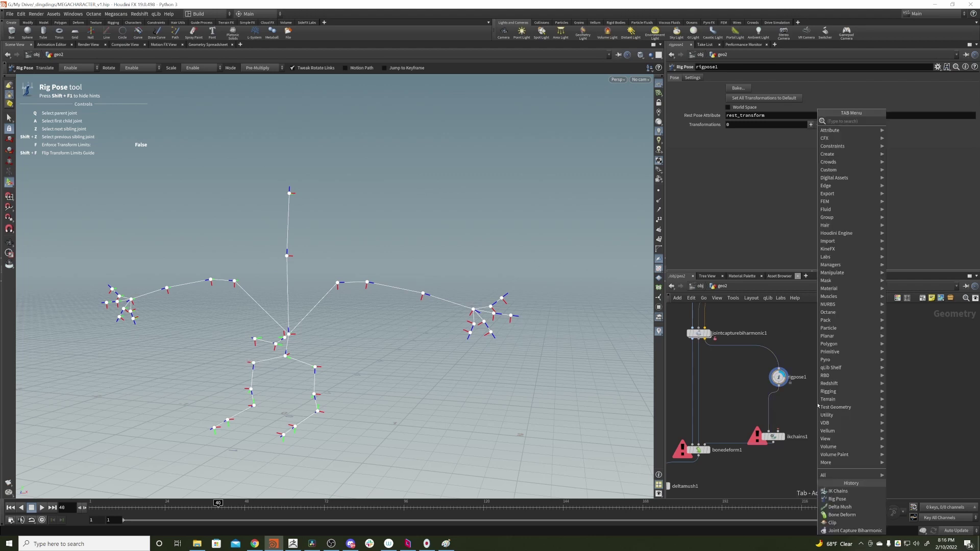
pyautogui.write('delete j')
pyautogui.press('Return')
pyautogui.click(818, 405)
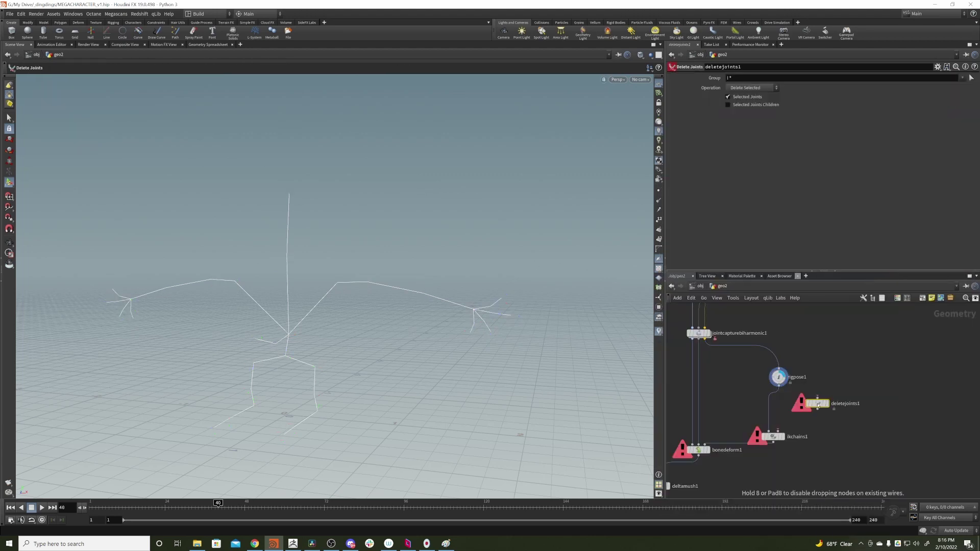
pyautogui.moveTo(819, 404); pyautogui.dragTo(704, 339)
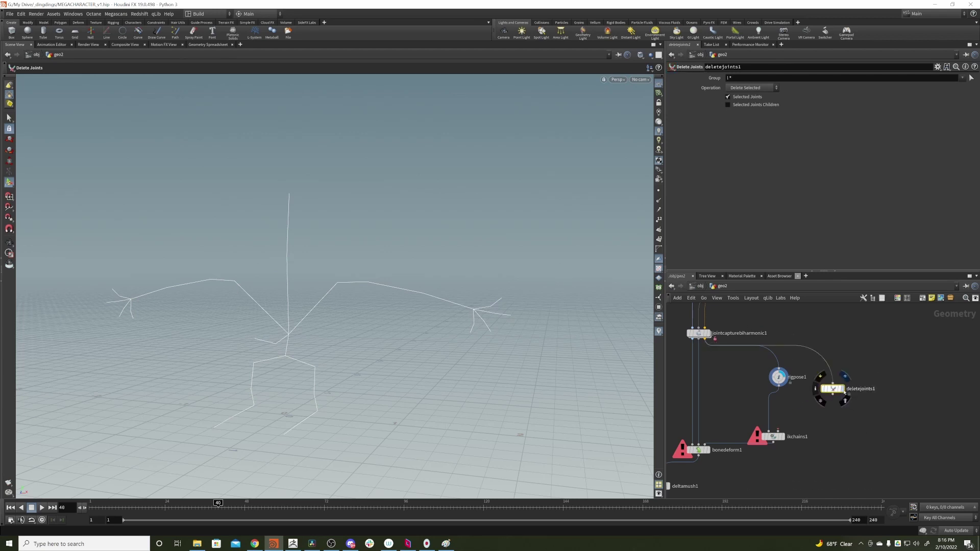
pyautogui.click(843, 389)
pyautogui.moveTo(835, 390); pyautogui.dragTo(844, 378)
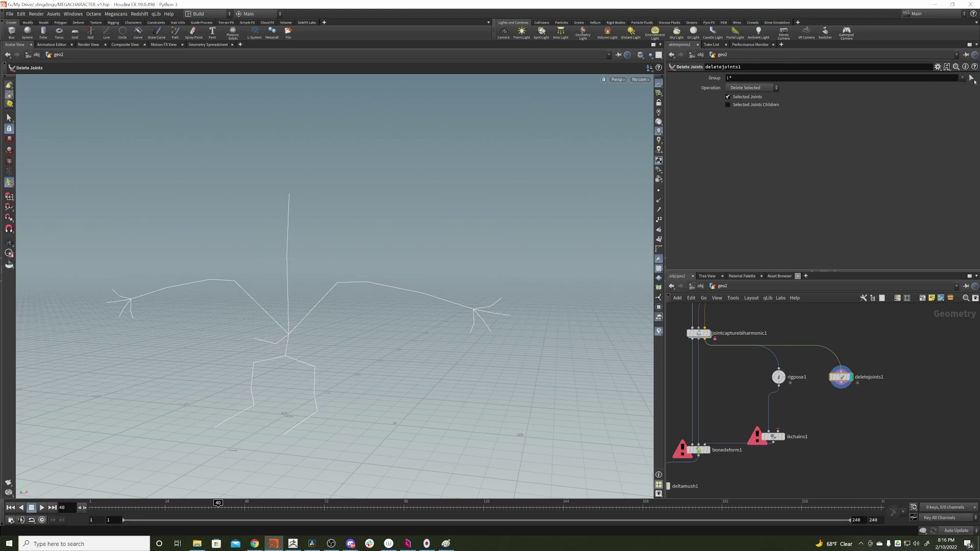
# Select the leg, knee and foot joints of both legs as deletejoints1's group and set the operation to Delete Non-Selected.
pyautogui.click(970, 78)
pyautogui.keyDown('alt'); pyautogui.moveTo(373, 378); pyautogui.dragTo(420, 362, button='middle'); pyautogui.keyUp('alt')
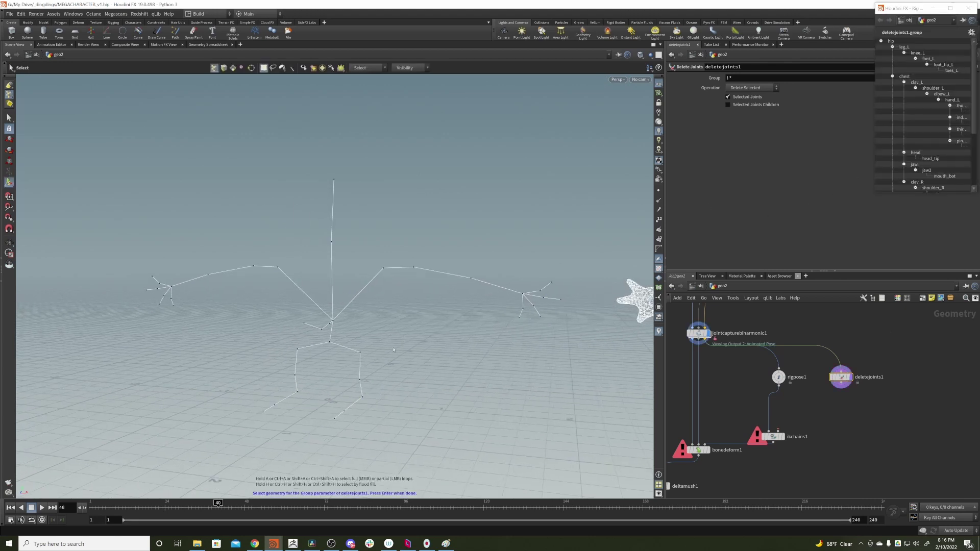
pyautogui.moveTo(394, 344); pyautogui.dragTo(356, 404)
pyautogui.moveTo(309, 345); pyautogui.dragTo(289, 392)
pyautogui.press('Return')
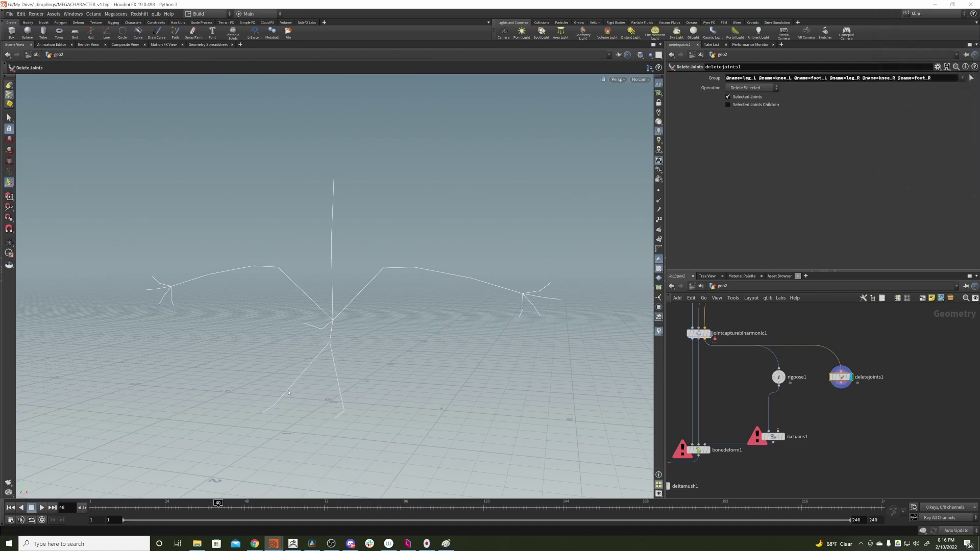
pyautogui.click(749, 88)
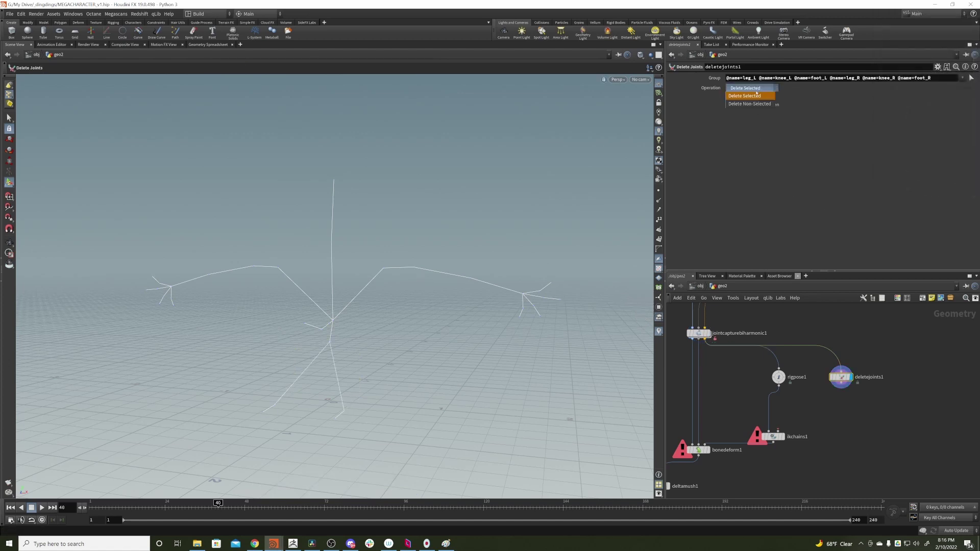
pyautogui.click(750, 104)
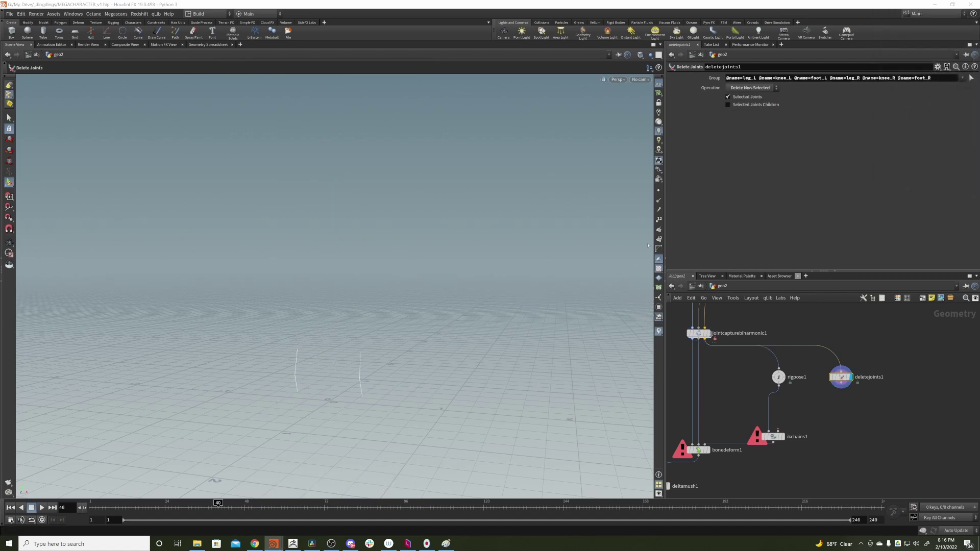
# Wire deletejoints1 into the second input of ikchains1 and display bonedeform1.
pyautogui.moveTo(873, 407); pyautogui.dragTo(853, 407, button='middle')
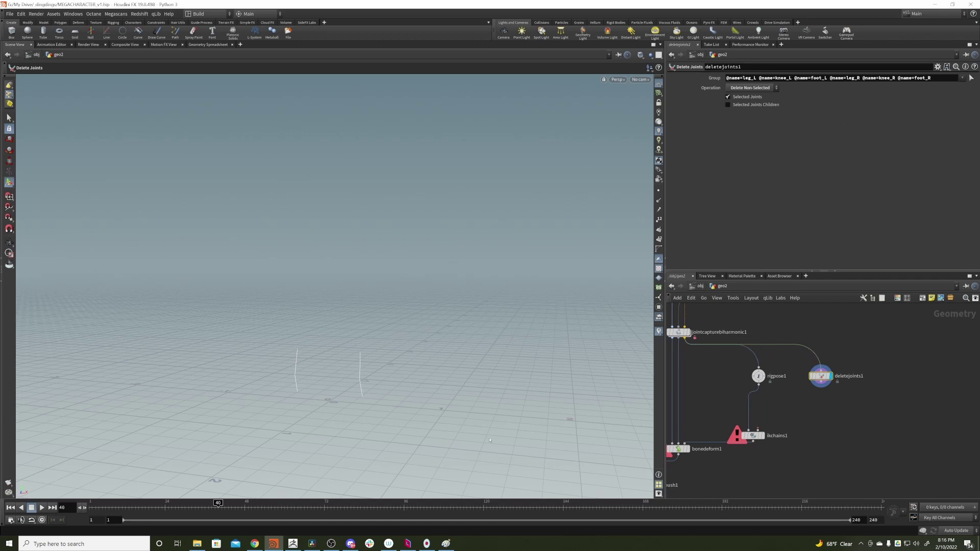
pyautogui.moveTo(821, 383); pyautogui.dragTo(759, 429)
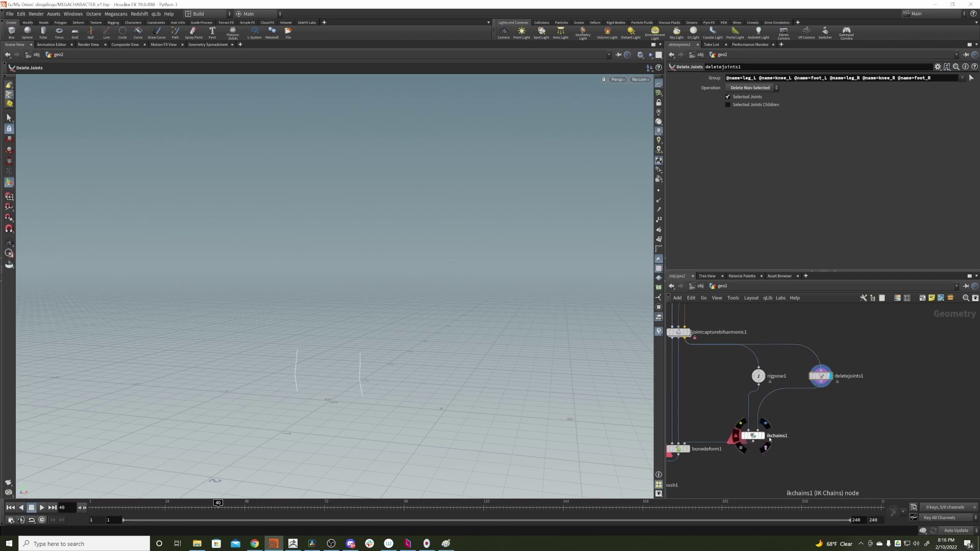
pyautogui.click(761, 435)
pyautogui.click(687, 451)
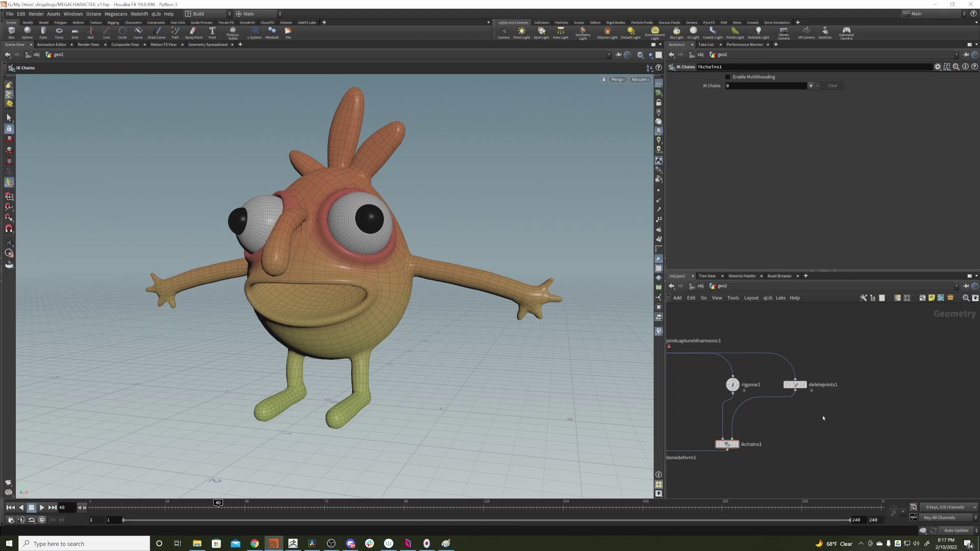
# Enable multithreading on ikchains1 and add an IK chain with leg_L as root, knee_L as mid and foot_L as tip.
pyautogui.click(728, 443)
pyautogui.click(752, 77)
pyautogui.click(812, 86)
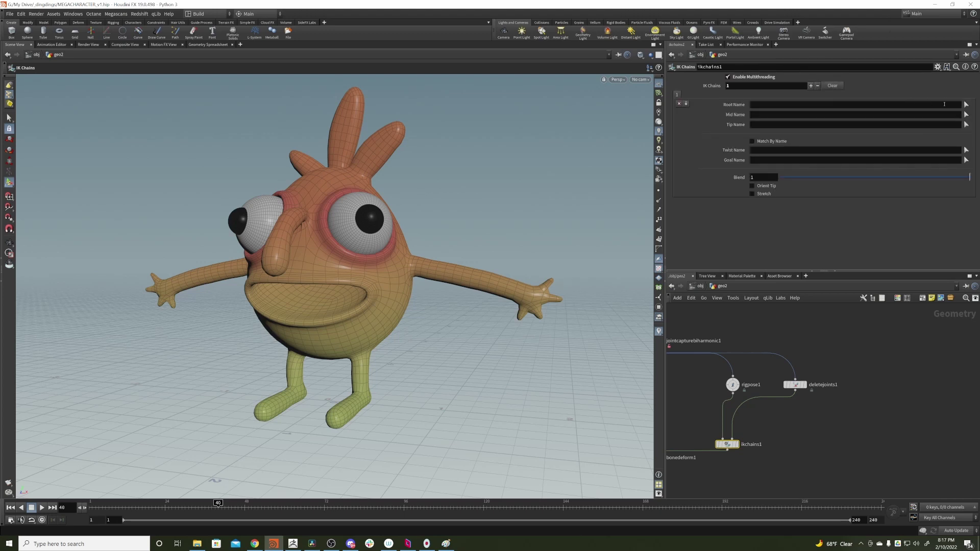
pyautogui.click(966, 106)
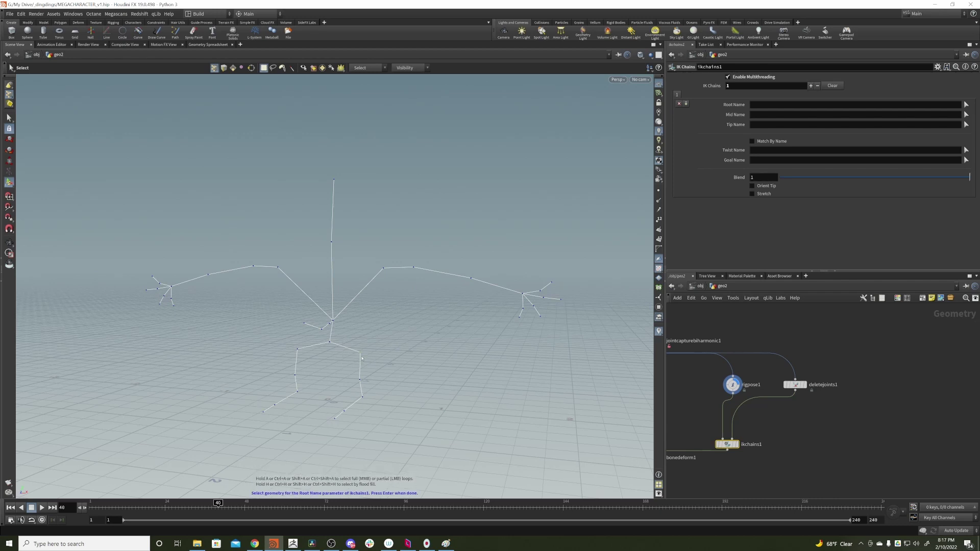
pyautogui.click(362, 359)
pyautogui.press('Return')
pyautogui.click(966, 115)
pyautogui.click(352, 380)
pyautogui.press('Return')
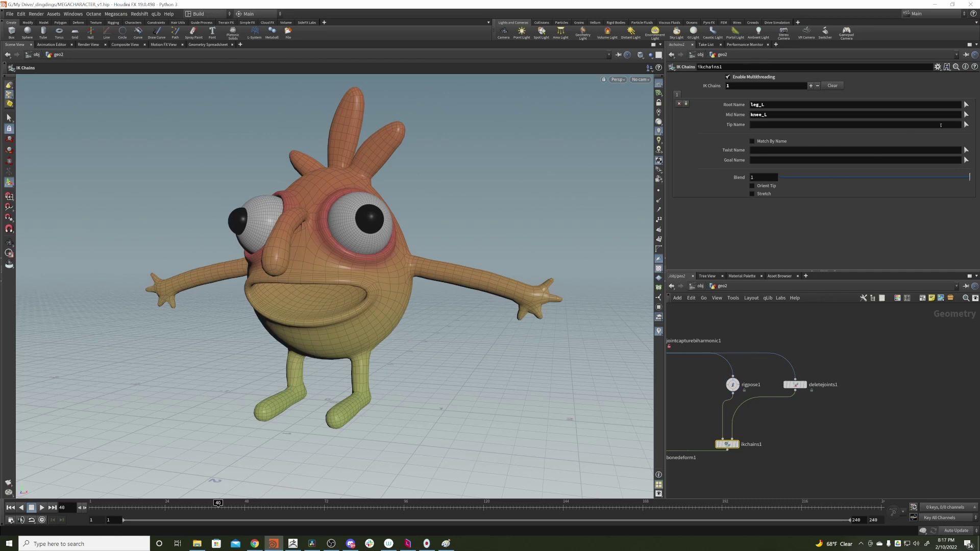
pyautogui.click(966, 124)
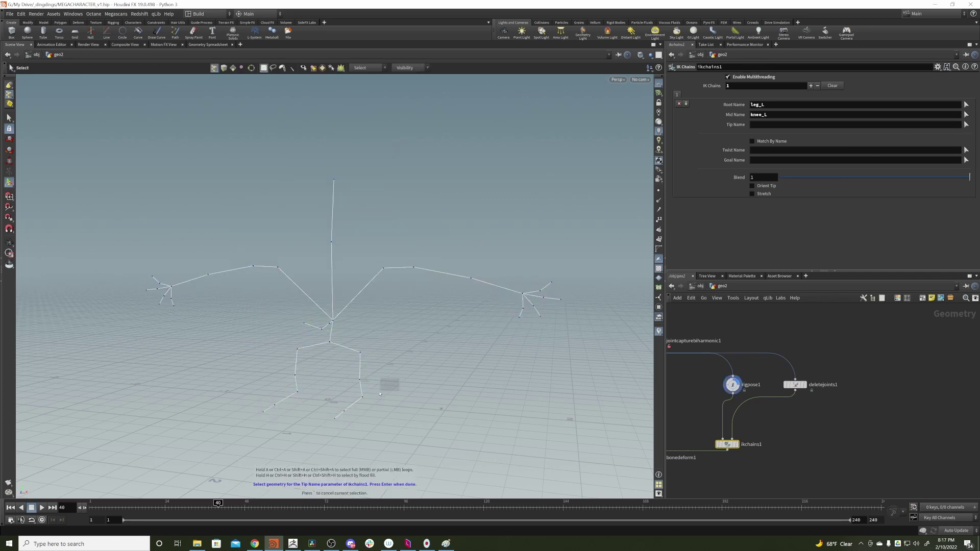
pyautogui.click(363, 394)
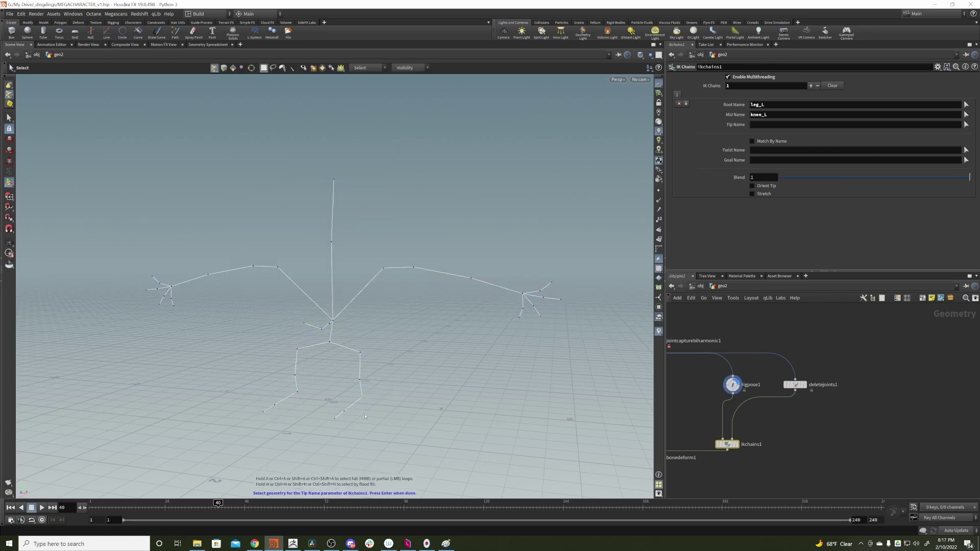
pyautogui.press('Return')
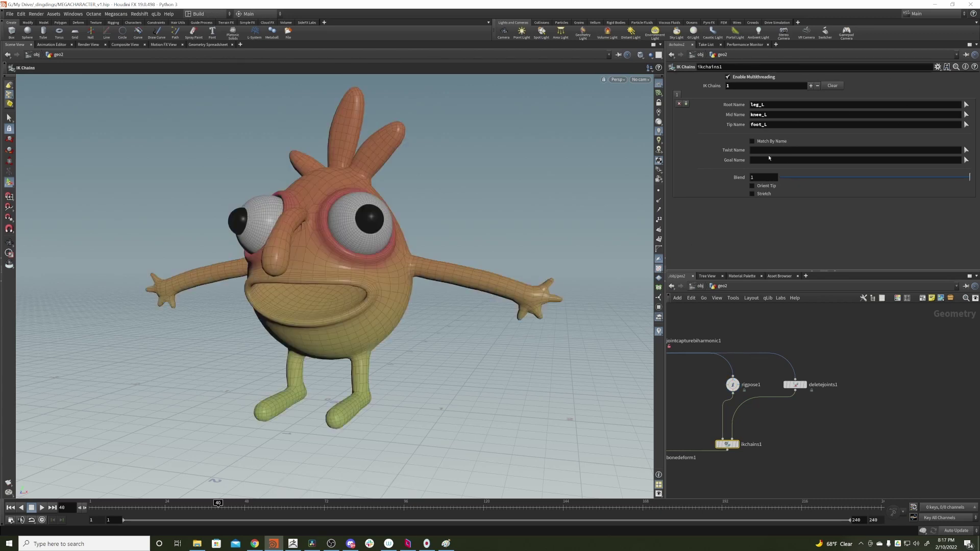
# Turn on Match By Name, Orient Tip and Stretch for the left-leg IK chain.
pyautogui.click(752, 141)
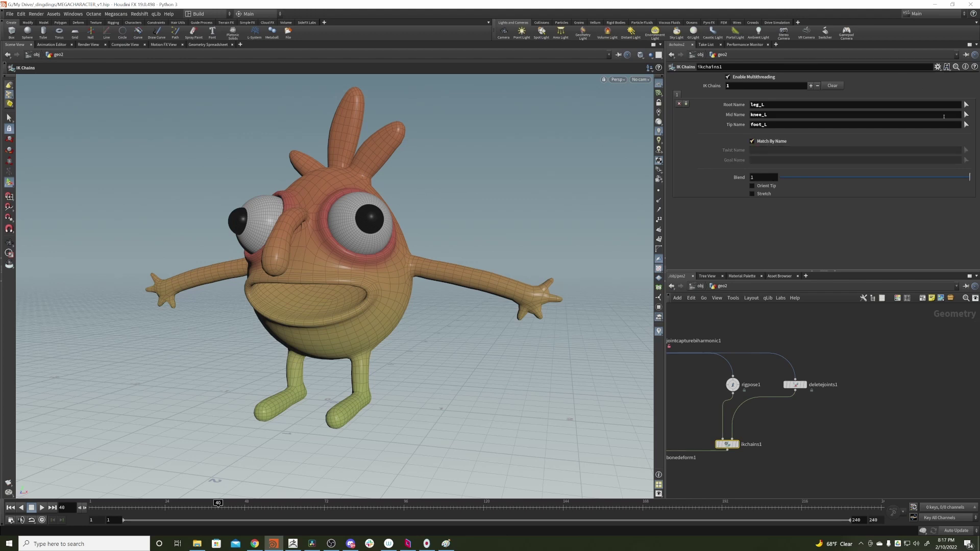
pyautogui.moveTo(790, 347); pyautogui.dragTo(809, 375, button='middle')
pyautogui.moveTo(845, 435); pyautogui.dragTo(893, 425, button='middle')
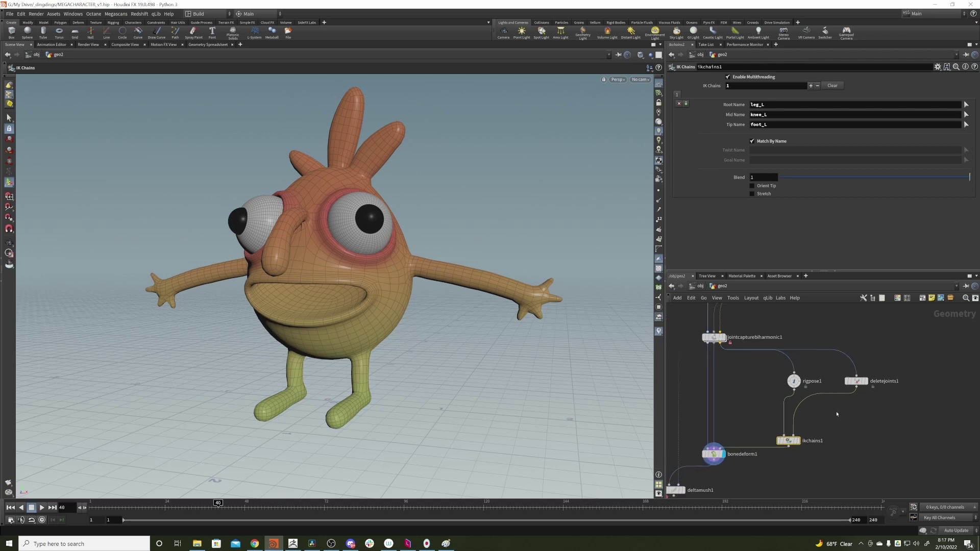
pyautogui.click(767, 187)
pyautogui.click(762, 194)
# Add a second IK chain on ikchains1 with leg_R as root, knee_R as mid and foot_R as tip.
pyautogui.click(687, 104)
pyautogui.click(966, 105)
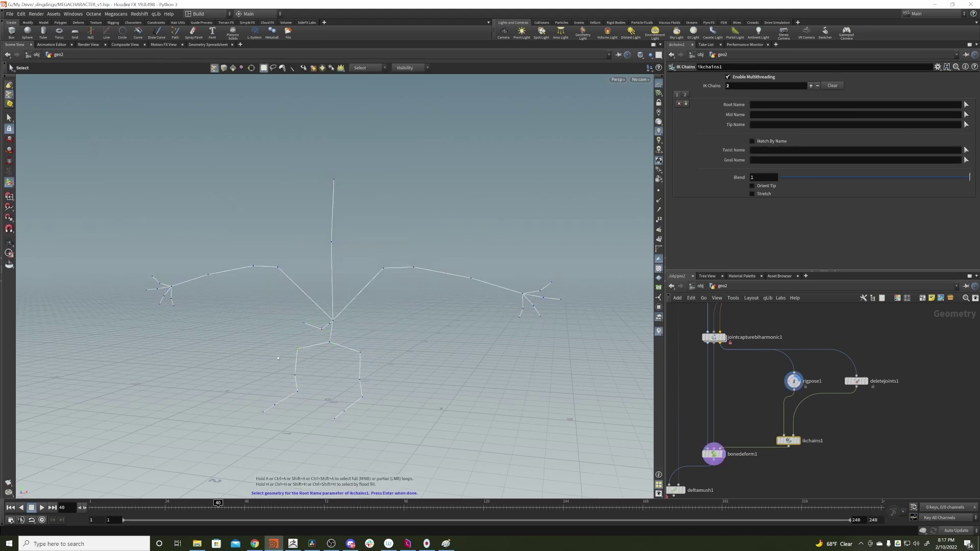
pyautogui.click(299, 352)
pyautogui.press('Return')
pyautogui.click(966, 114)
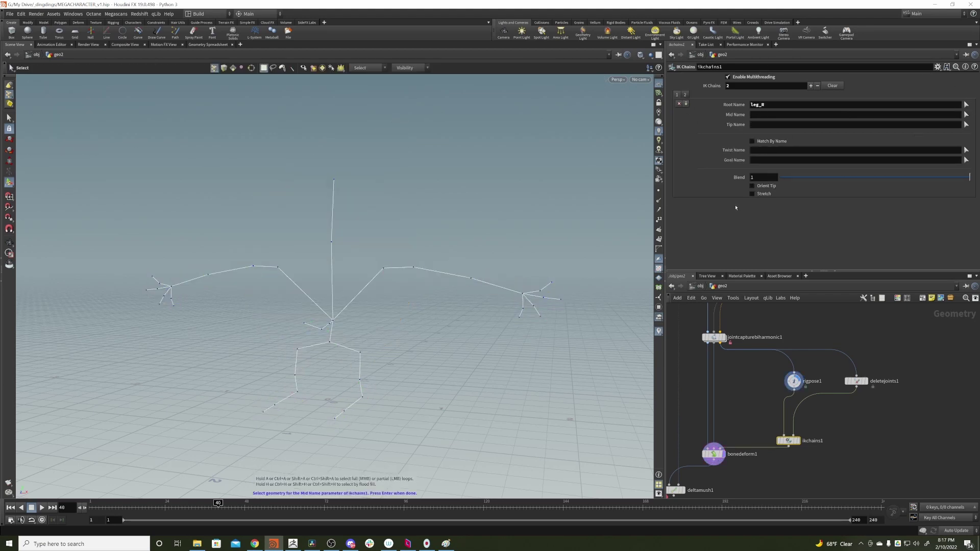
pyautogui.click(300, 378)
pyautogui.press('Return')
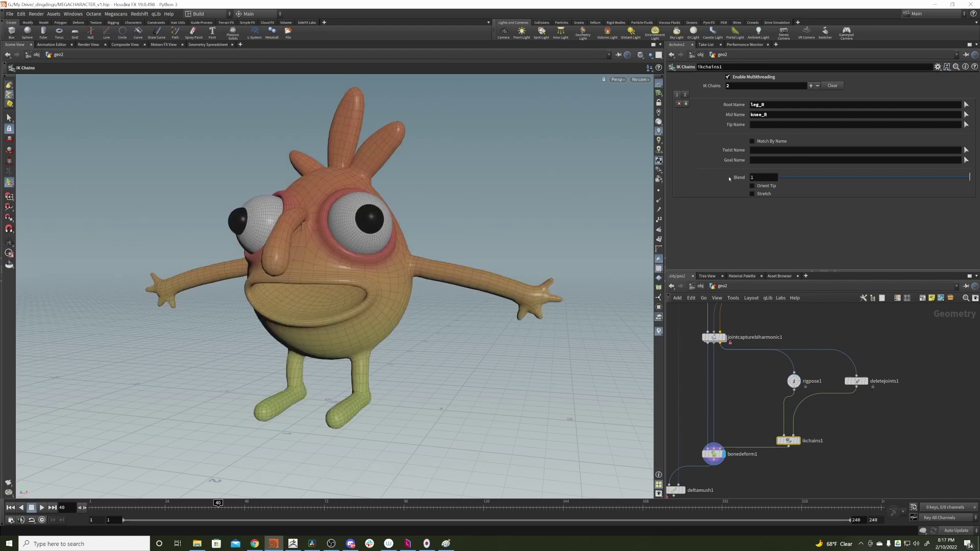
pyautogui.click(966, 125)
pyautogui.click(301, 393)
pyautogui.press('Return')
# Turn on Match By Name, Orient Tip and Stretch for the right-leg IK chain.
pyautogui.click(772, 140)
pyautogui.click(766, 185)
pyautogui.click(763, 193)
pyautogui.click(848, 438)
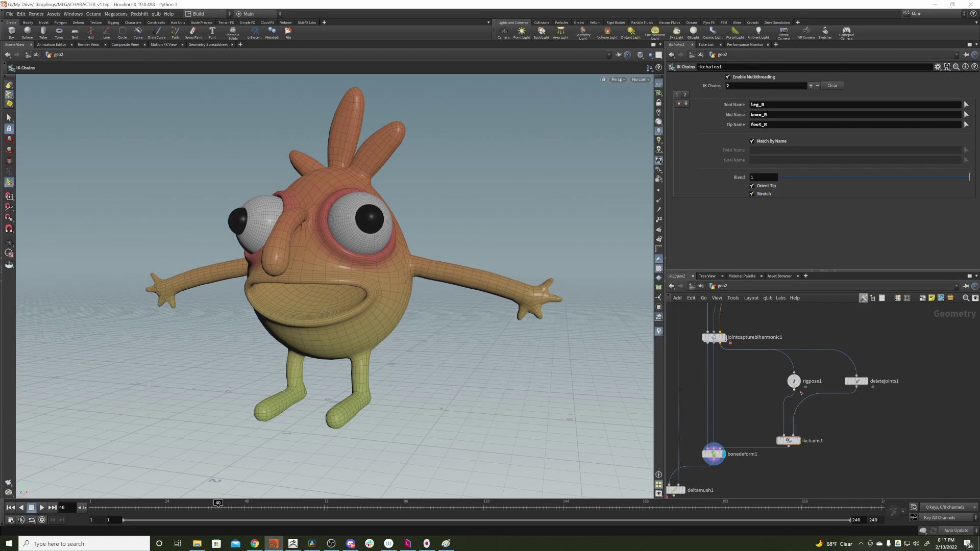
# Try moving the hip joint on rigpose1 to test the leg IK, and undo the moves.
pyautogui.moveTo(794, 383); pyautogui.dragTo(779, 382)
pyautogui.moveTo(329, 342)
pyautogui.mouseDown()
pyautogui.moveTo(334, 360)
pyautogui.moveTo(314, 340)
pyautogui.moveTo(340, 334)
pyautogui.mouseUp()
pyautogui.keyDown('alt'); pyautogui.moveTo(434, 333); pyautogui.dragTo(419, 359); pyautogui.keyUp('alt')
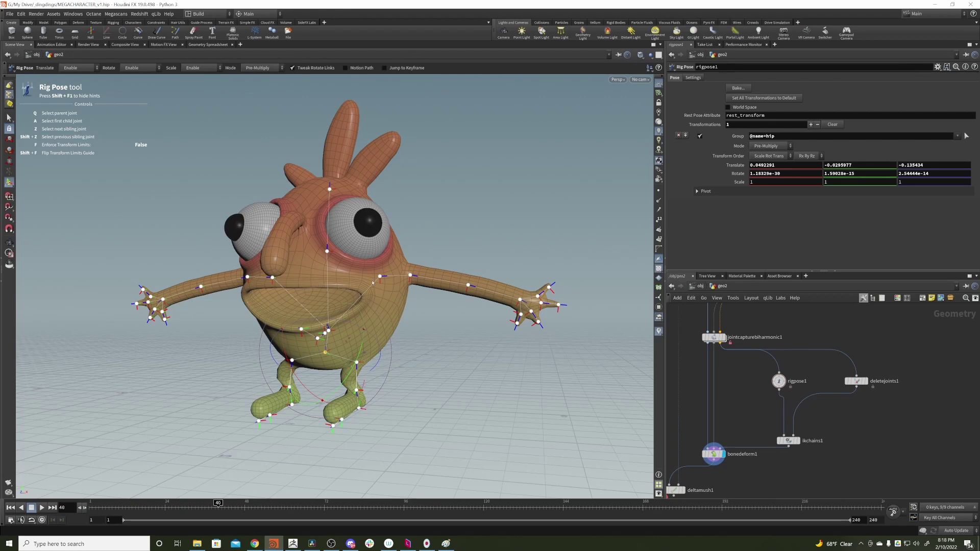
pyautogui.hotkey('ctrl', 'z')
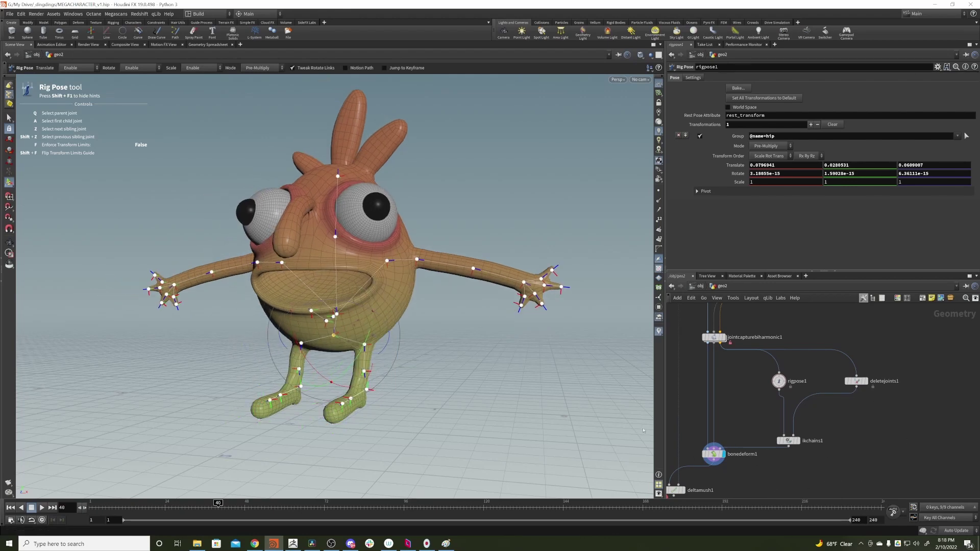
pyautogui.hotkey('ctrl', 'z')
# Test the knee bending from the side by moving the hip joint forward on rigpose1, and undo it.
pyautogui.keyDown('alt'); pyautogui.moveTo(422, 381); pyautogui.dragTo(306, 365); pyautogui.keyUp('alt')
pyautogui.keyDown('alt'); pyautogui.moveTo(306, 365); pyautogui.dragTo(408, 349, button='right'); pyautogui.keyUp('alt')
pyautogui.moveTo(408, 350)
pyautogui.keyDown('alt'); pyautogui.mouseDown()
pyautogui.moveTo(488, 335)
pyautogui.moveTo(410, 354)
pyautogui.mouseUp(); pyautogui.keyUp('alt')
pyautogui.press('Return')
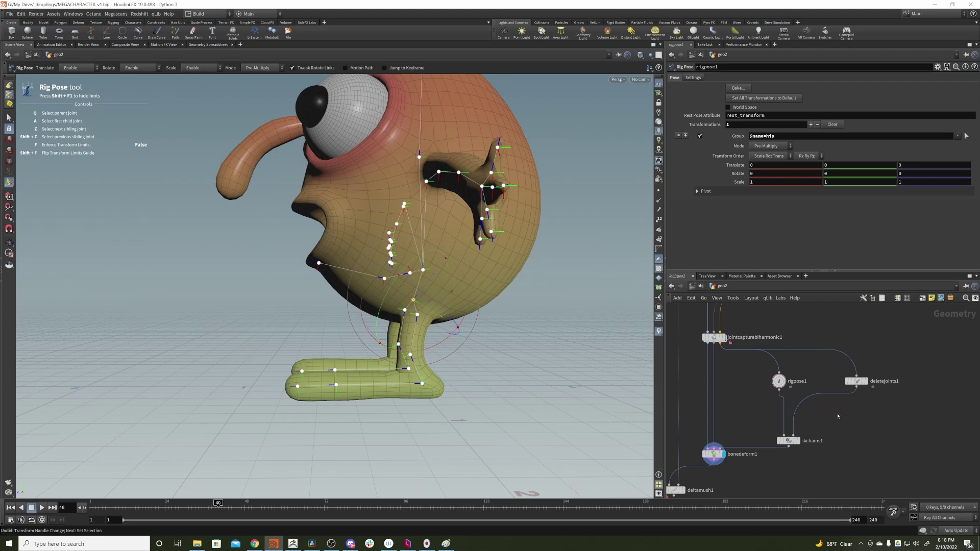
pyautogui.moveTo(414, 309); pyautogui.dragTo(374, 299)
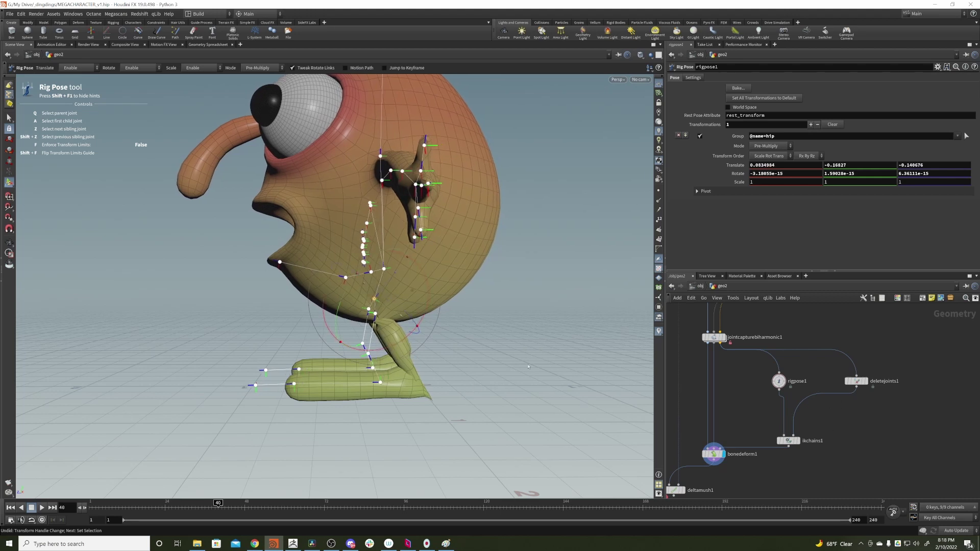
pyautogui.hotkey('ctrl', 'z')
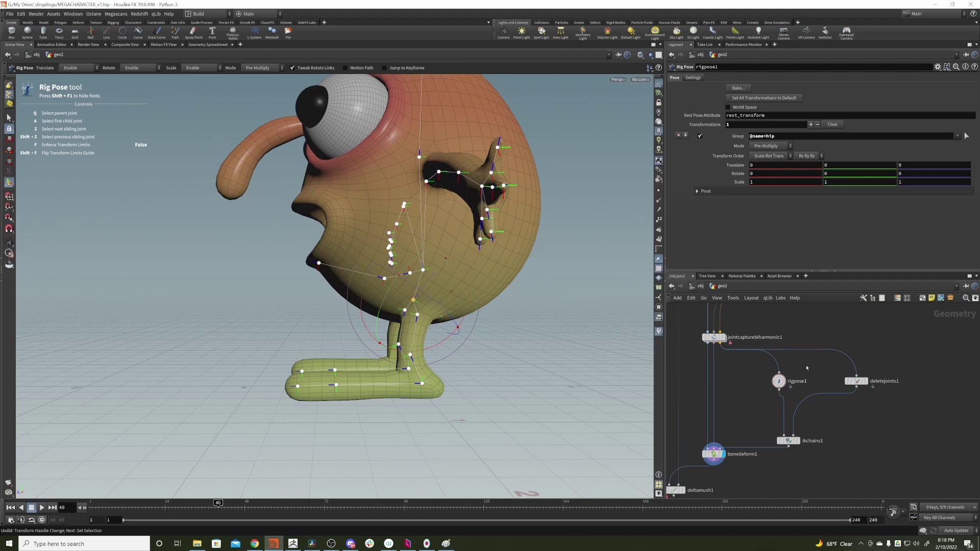
# Insert a second Rig Pose node between deletejoints1 and ikchains1.
pyautogui.click(856, 381)
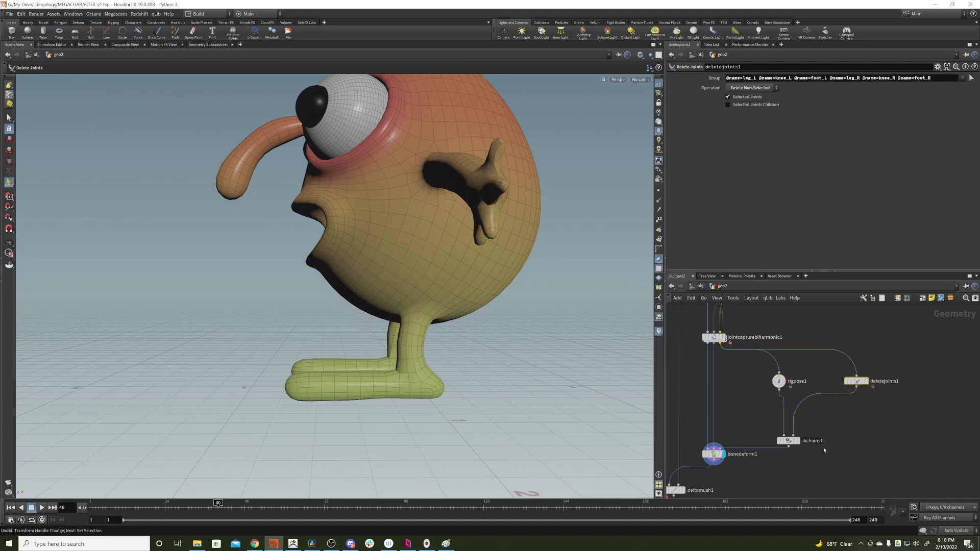
pyautogui.click(790, 441)
pyautogui.press('Tab')
pyautogui.press('Escape')
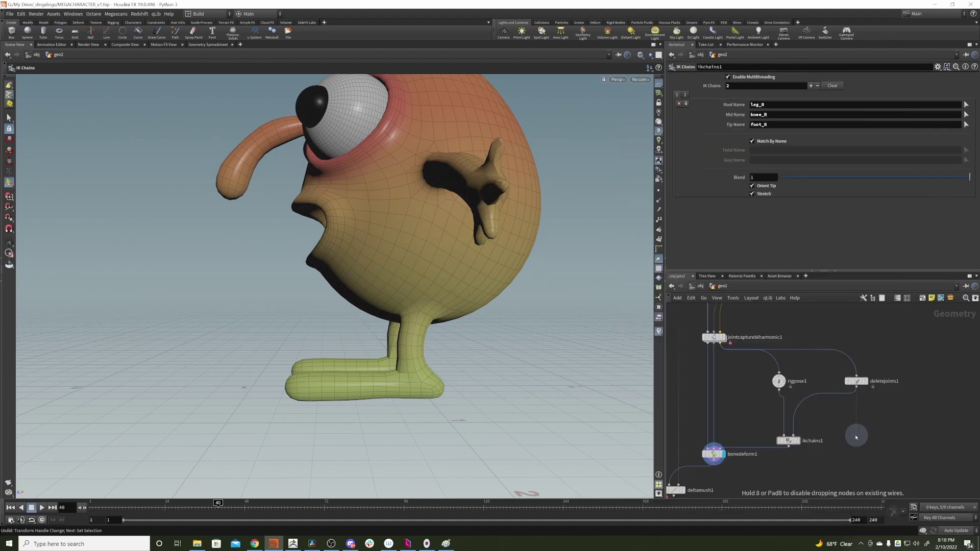
pyautogui.click(856, 438)
pyautogui.moveTo(856, 437); pyautogui.dragTo(816, 407)
# Try moving the hip joint forward on rigpose1 so that the legs bend.
pyautogui.click(778, 380)
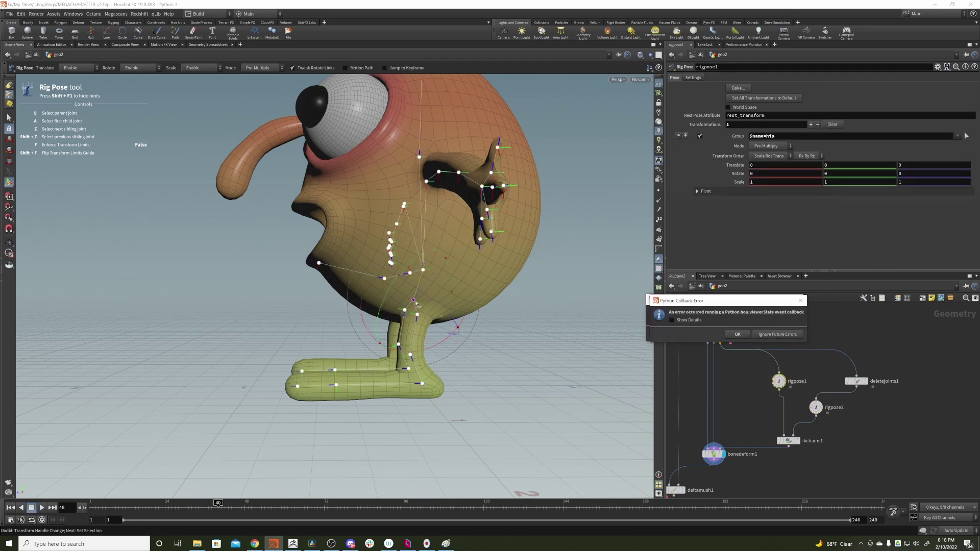
pyautogui.moveTo(416, 304); pyautogui.dragTo(366, 299)
# Dismiss the Python callback errors and turn on World Space for rigpose2.
pyautogui.click(816, 407)
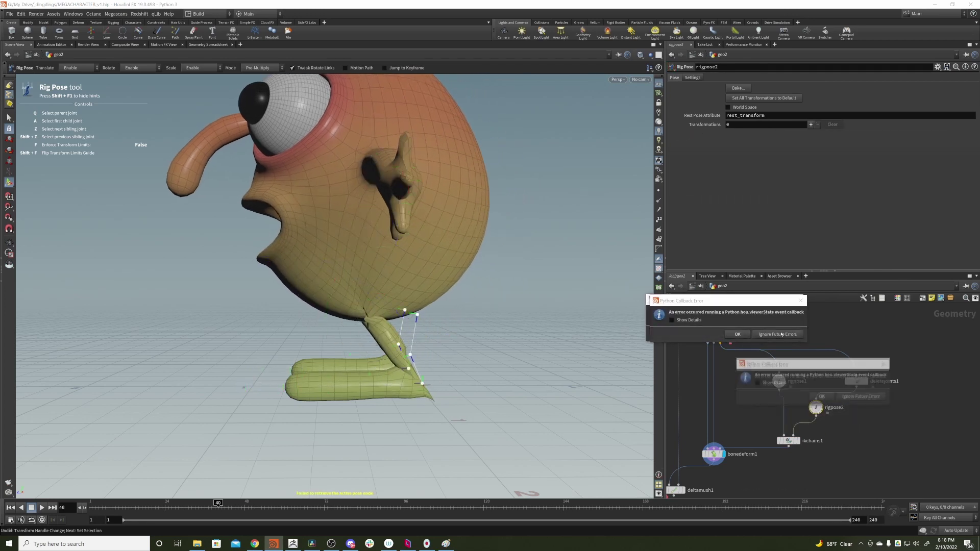
pyautogui.click(770, 334)
pyautogui.click(769, 334)
pyautogui.click(773, 383)
pyautogui.click(850, 399)
pyautogui.click(850, 398)
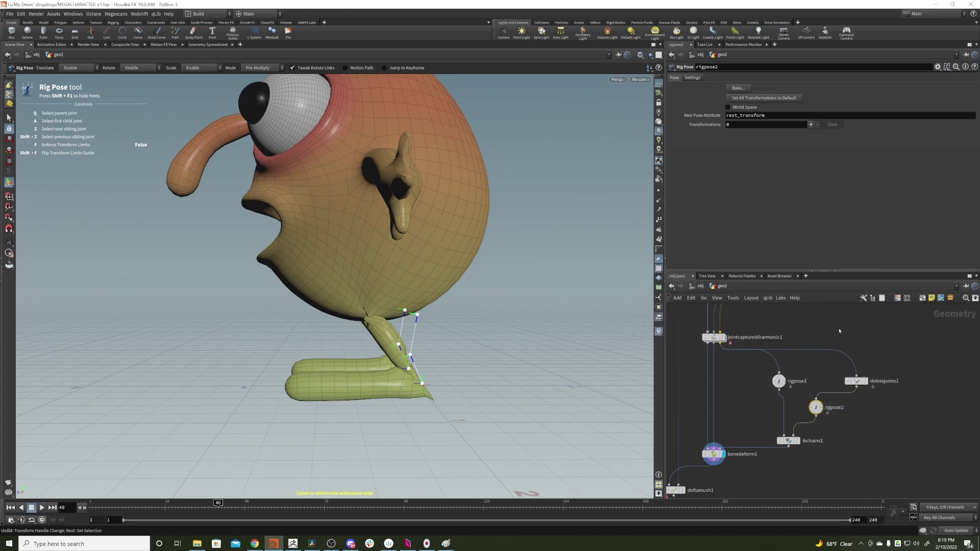
pyautogui.keyDown('alt'); pyautogui.moveTo(445, 378); pyautogui.dragTo(433, 363); pyautogui.keyUp('alt')
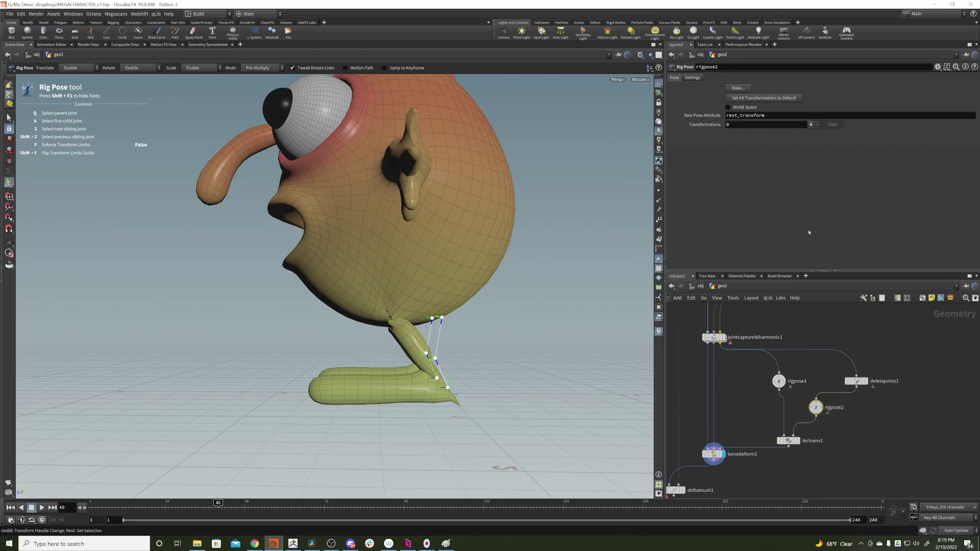
pyautogui.click(744, 107)
# Move knee_L and knee_R forward in rigpose2 to translations of about 0, 1.06, -0.47 and 0, 1.14, -0.49.
pyautogui.click(434, 359)
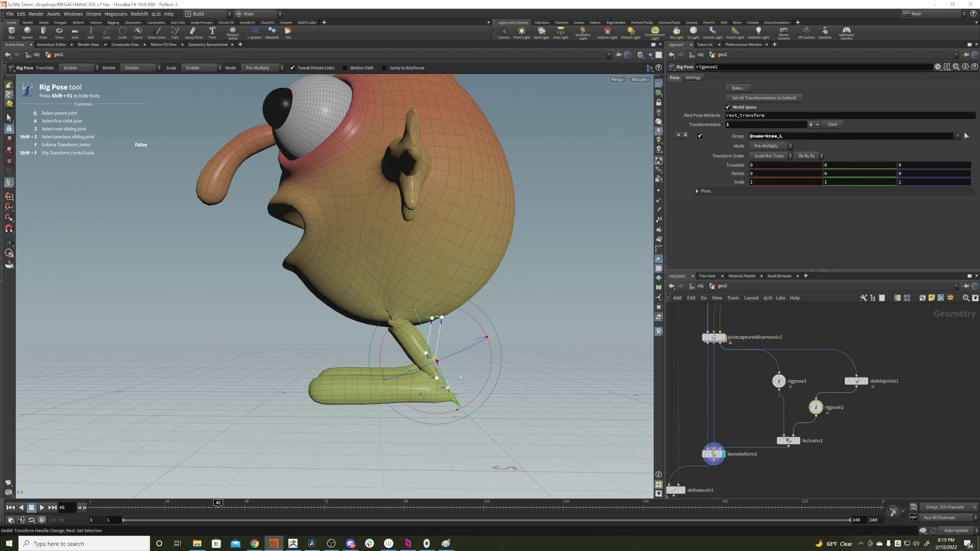
pyautogui.keyDown('alt'); pyautogui.moveTo(433, 413); pyautogui.dragTo(404, 407); pyautogui.keyUp('alt')
pyautogui.moveTo(427, 352); pyautogui.dragTo(227, 350)
pyautogui.click(427, 354)
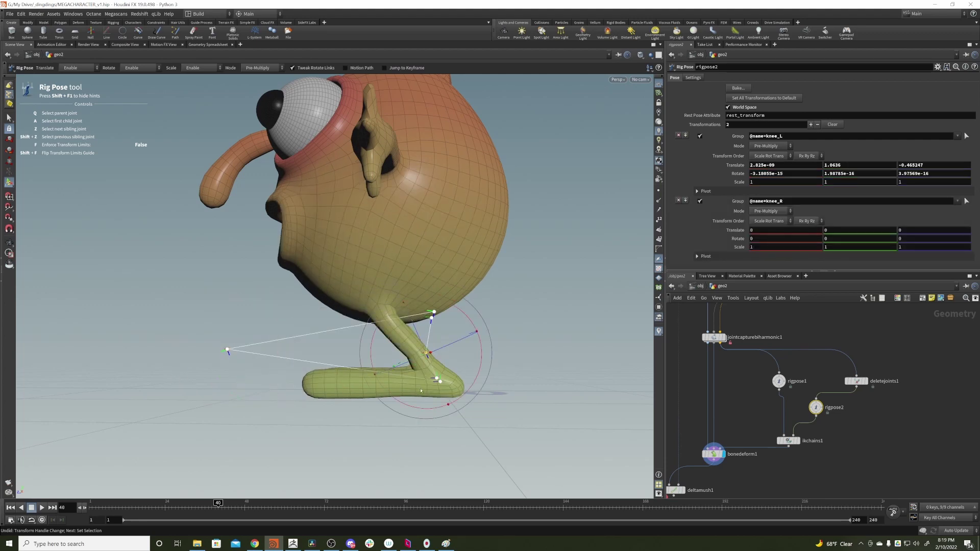
pyautogui.keyDown('alt'); pyautogui.moveTo(407, 368); pyautogui.dragTo(407, 383); pyautogui.keyUp('alt')
pyautogui.moveTo(389, 337); pyautogui.dragTo(203, 333)
# Undo the hip move on rigpose1.
pyautogui.click(778, 382)
pyautogui.keyDown('alt'); pyautogui.moveTo(301, 311); pyautogui.dragTo(412, 280); pyautogui.keyUp('alt')
pyautogui.hotkey('ctrl', 'z')
# Dismiss the callback error, then move the foot_L joint outward in rigpose2 and rotate it about 55° around Y.
pyautogui.click(816, 407)
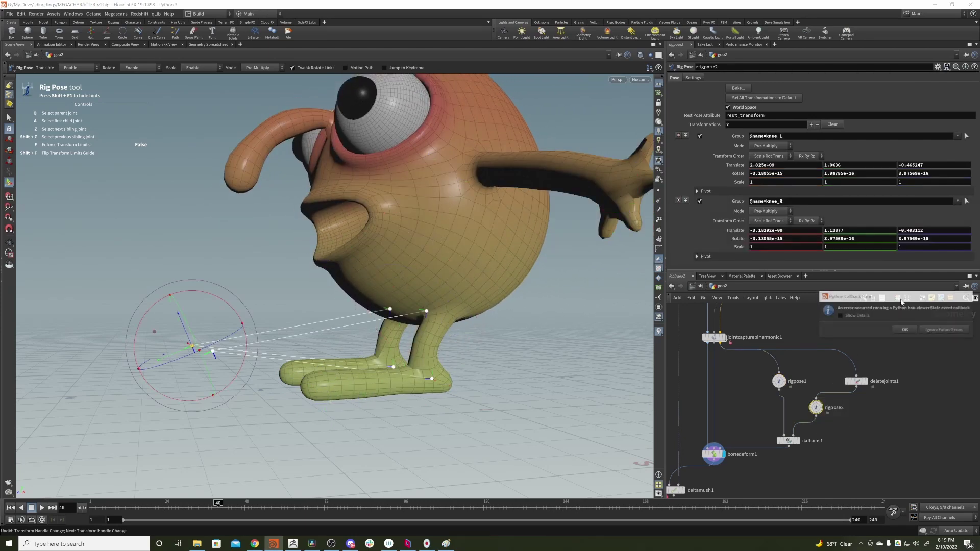
pyautogui.click(936, 332)
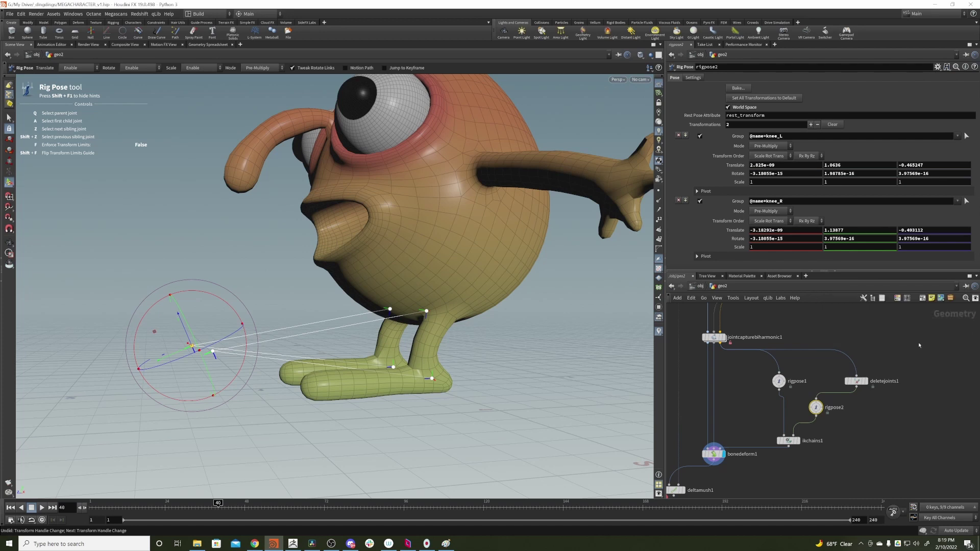
pyautogui.click(431, 378)
pyautogui.moveTo(432, 379); pyautogui.dragTo(484, 392)
pyautogui.press('space')
pyautogui.keyDown('alt'); pyautogui.moveTo(515, 336); pyautogui.dragTo(633, 339); pyautogui.keyUp('alt')
pyautogui.click(446, 392)
pyautogui.click(400, 390)
pyautogui.moveTo(391, 392); pyautogui.dragTo(446, 394)
# Toggle Orient Tip off and back on for the IK chains in ikchains1 to compare the foot orientation.
pyautogui.click(789, 441)
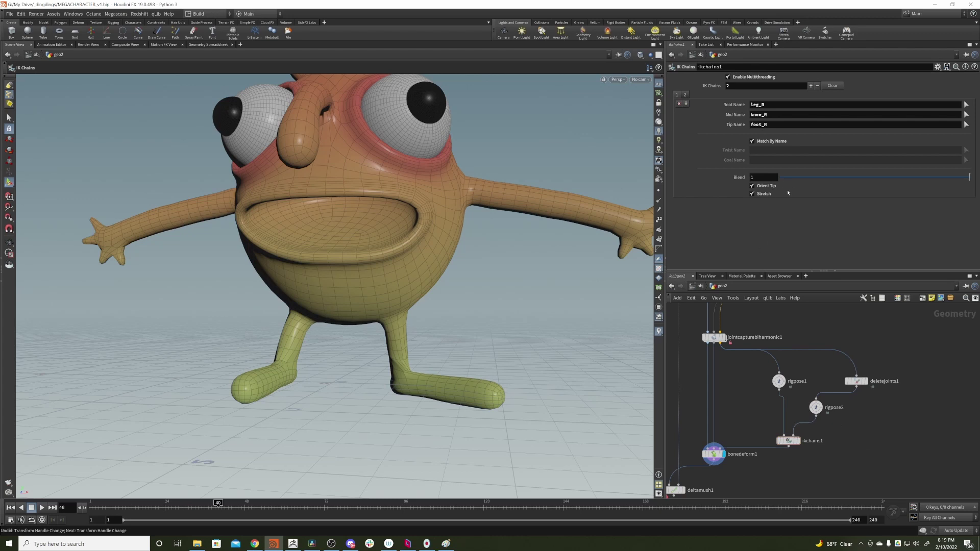
pyautogui.click(767, 186)
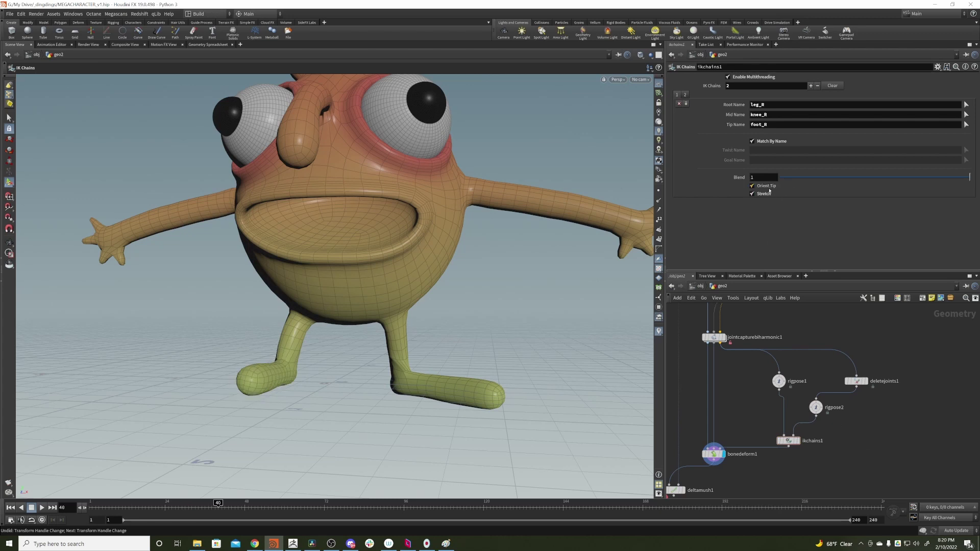
pyautogui.click(686, 95)
pyautogui.click(764, 187)
pyautogui.click(764, 187)
pyautogui.click(764, 186)
pyautogui.click(764, 187)
pyautogui.click(676, 95)
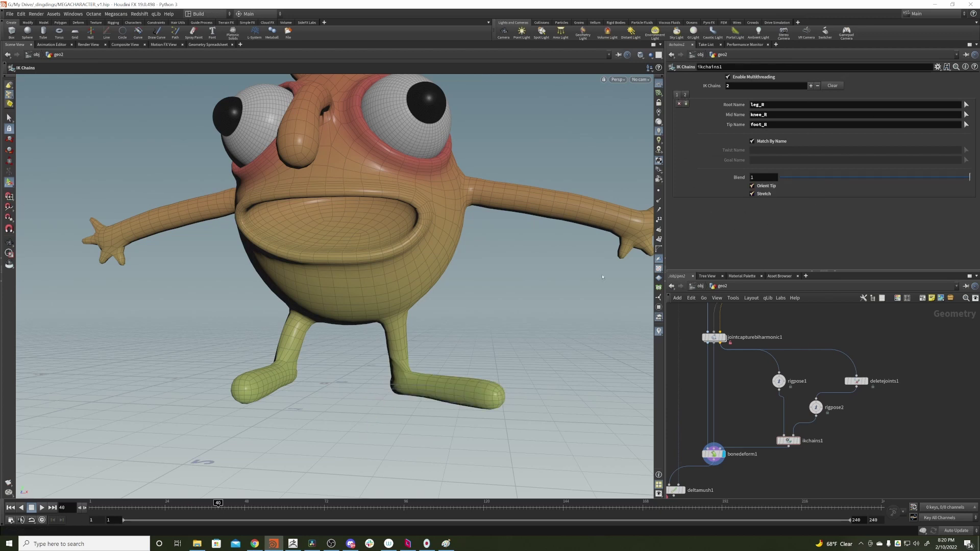
# Move the foot_L joint straight down in rigpose2, beyond the leg's normal length.
pyautogui.click(816, 406)
pyautogui.press('Return')
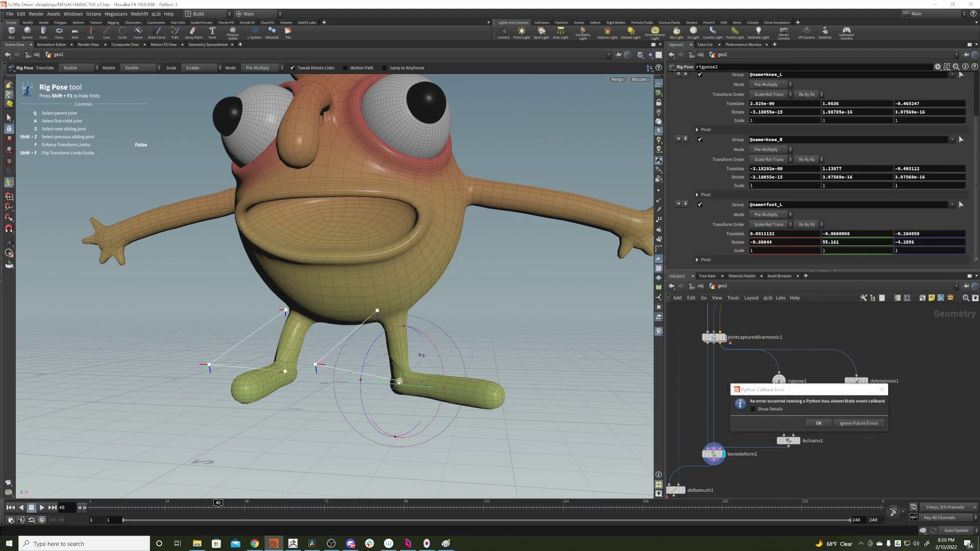
pyautogui.moveTo(398, 383); pyautogui.dragTo(391, 459)
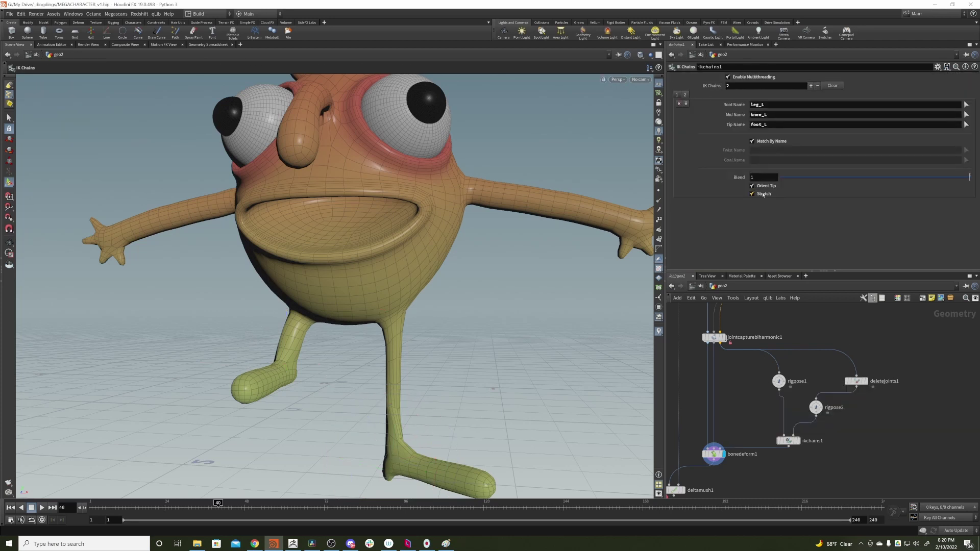
# Toggle Stretch off and back on for the left-leg IK chain to compare the leg's length.
pyautogui.click(763, 194)
pyautogui.click(763, 194)
pyautogui.click(763, 193)
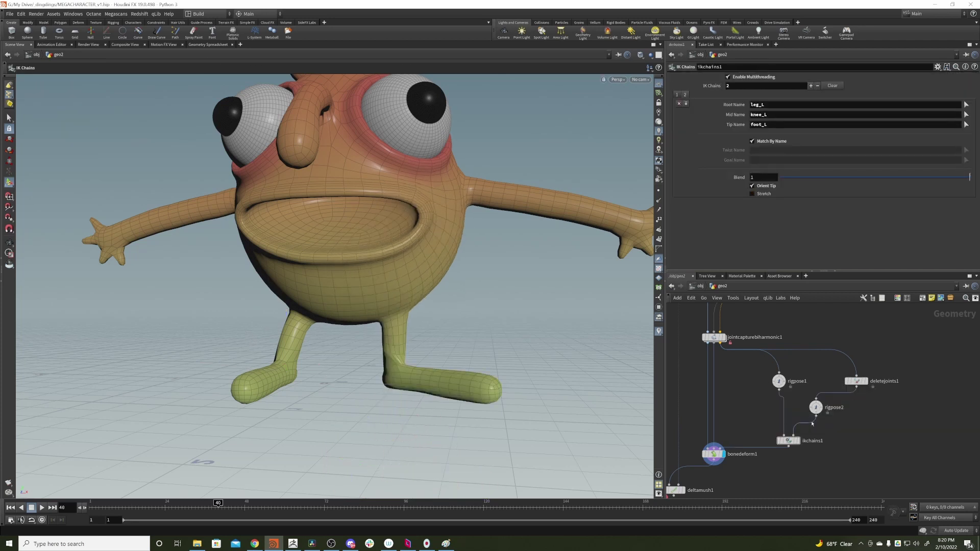
pyautogui.click(763, 194)
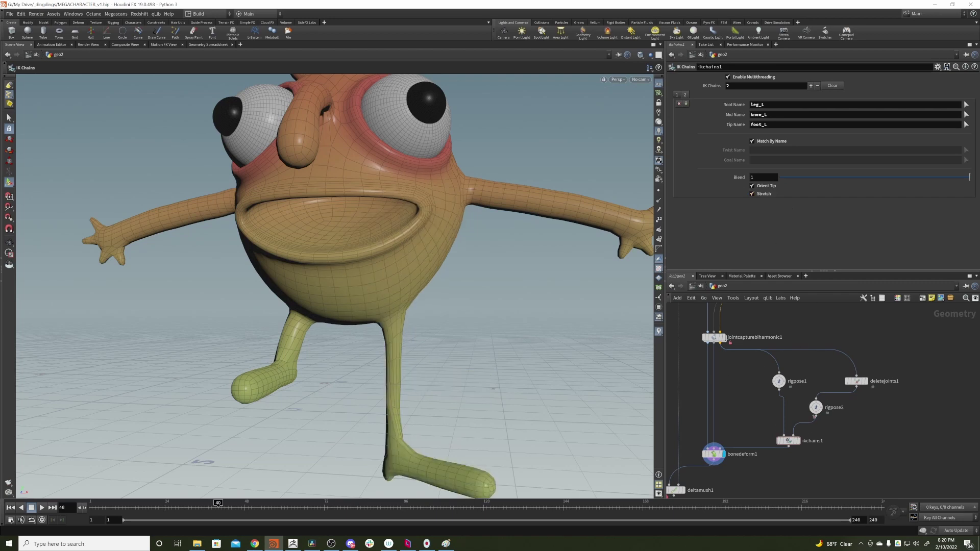
# Return to editing the joint pose in rigpose2.
pyautogui.click(812, 403)
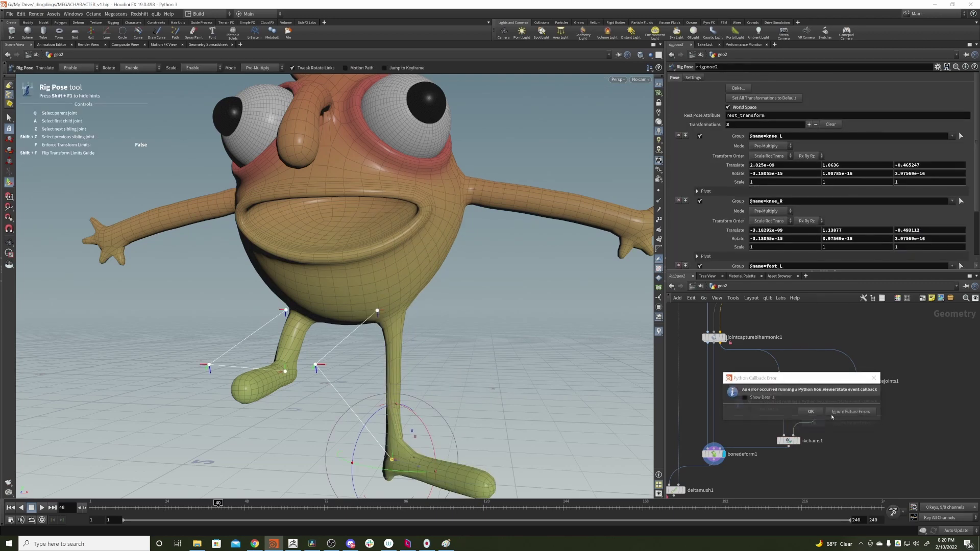